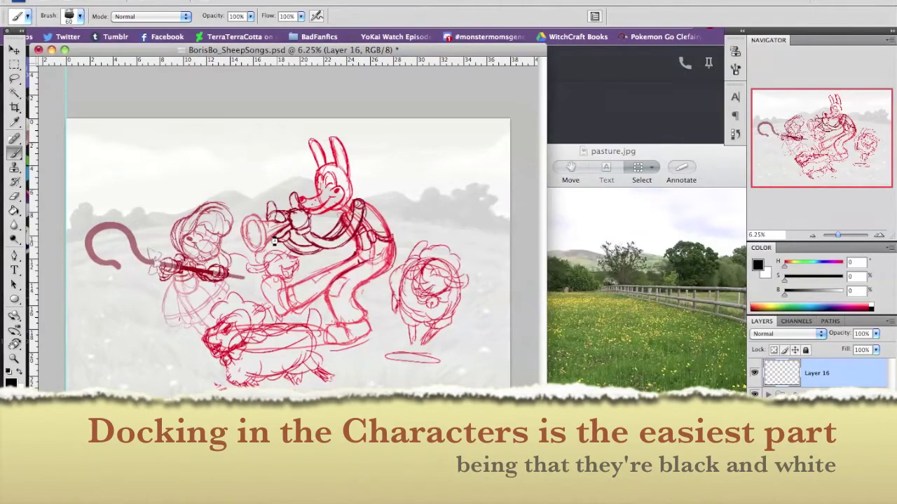
Step: Ink the sheep girl's cheek line, open eye and muzzle in black over the red sketch
key("ctrl+plus")
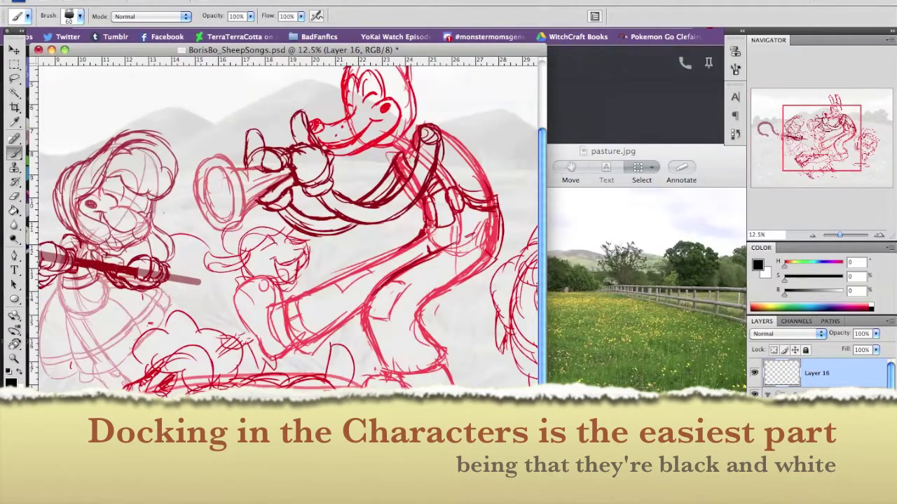
key("ctrl+plus")
key("ctrl+plus")
key("ctrl+plus")
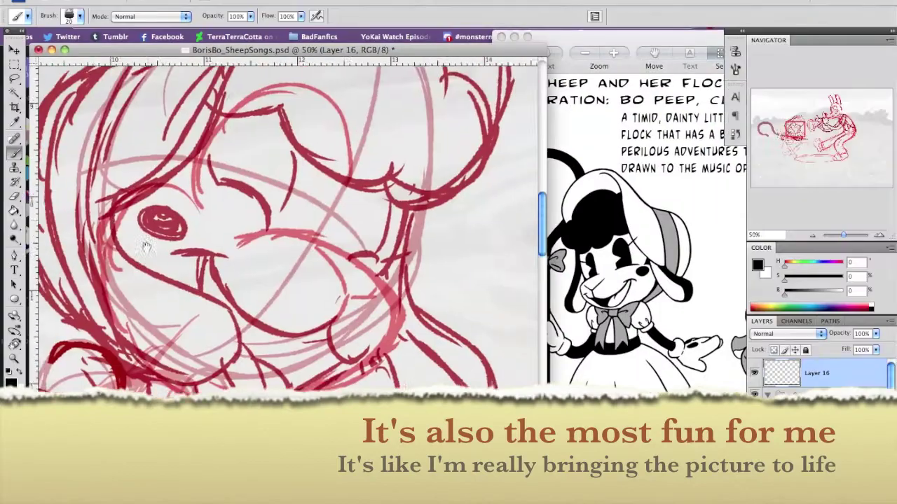
left_click_drag(115, 217, 245, 330)
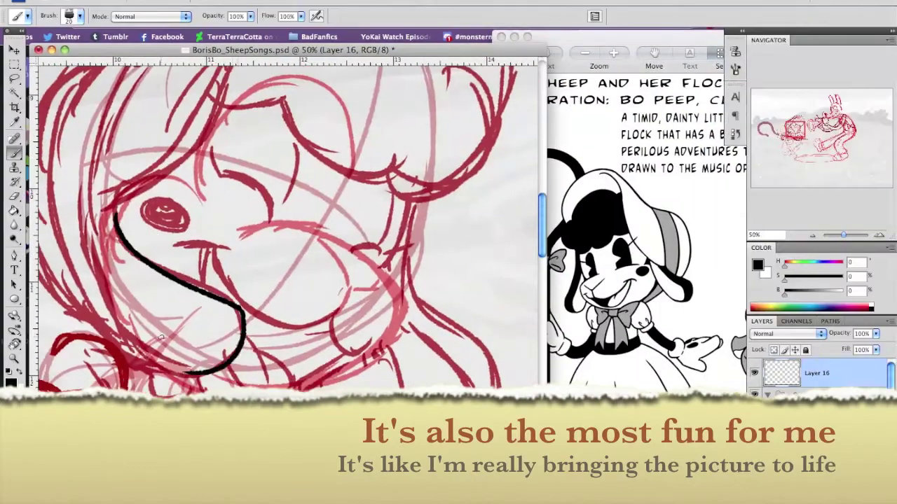
left_click_drag(162, 361, 132, 347)
left_click_drag(184, 233, 302, 300)
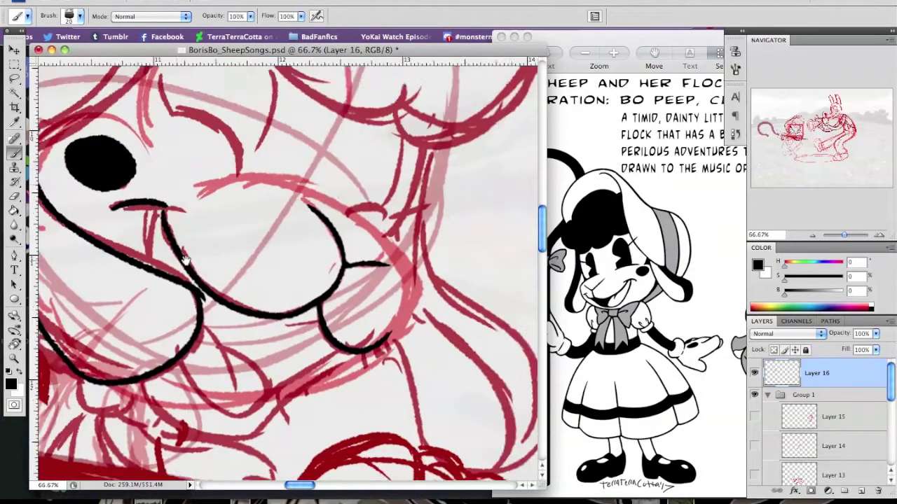
Step: Ink the jaw and winking eye, and fill the sheep girl's open mouth and near ear with black
left_click_drag(186, 260, 223, 222)
left_click_drag(188, 169, 189, 228)
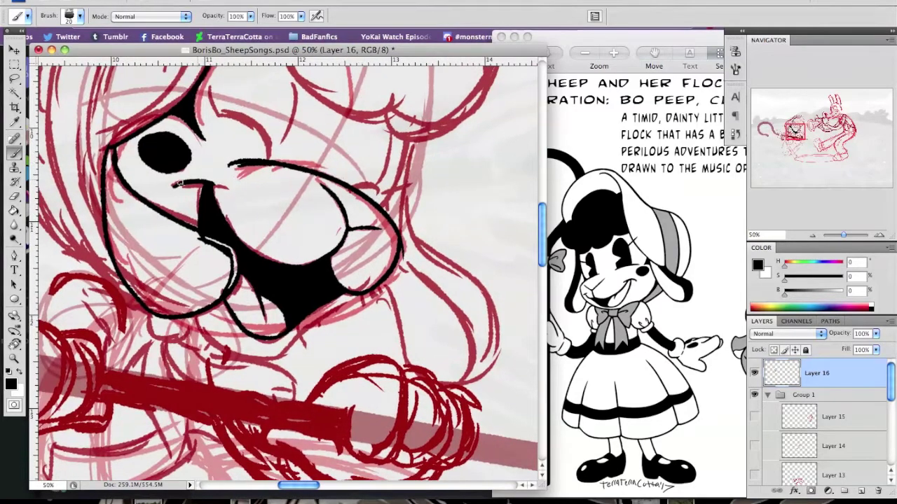
key("e")
left_click_drag(228, 165, 313, 166)
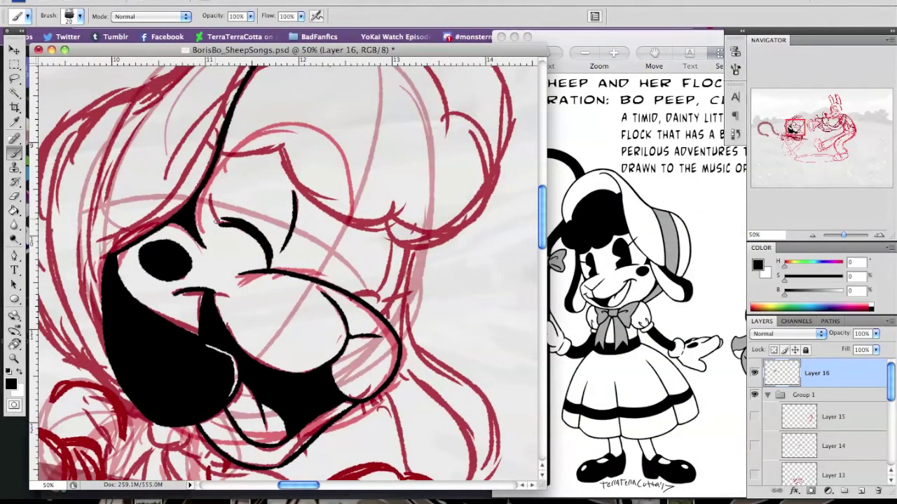
key("super+plus")
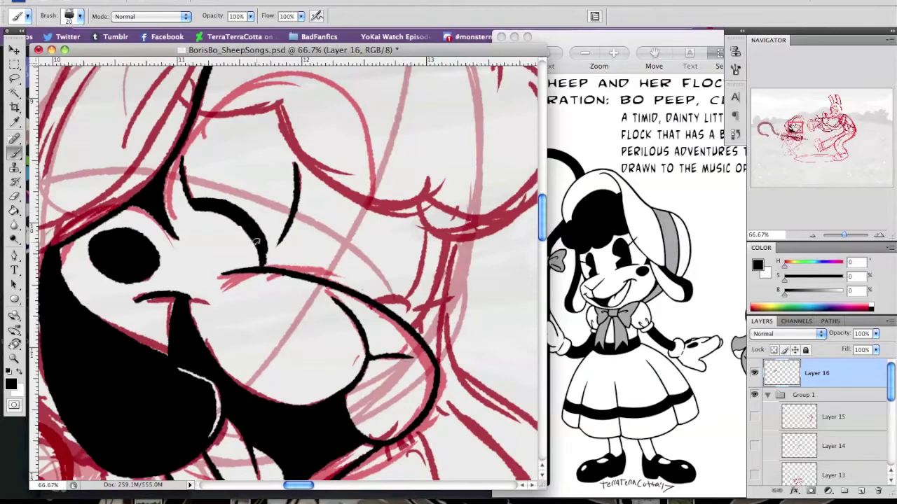
Step: Outline the curly hair under the bonnet and fill it with solid black
scroll(256, 241, "down", 2)
scroll(316, 251, "right", 2)
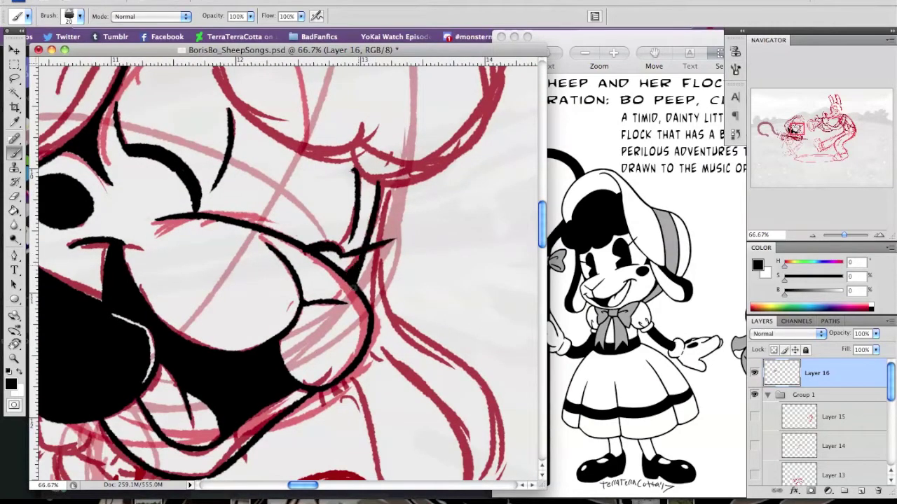
scroll(280, 266, "up", 8)
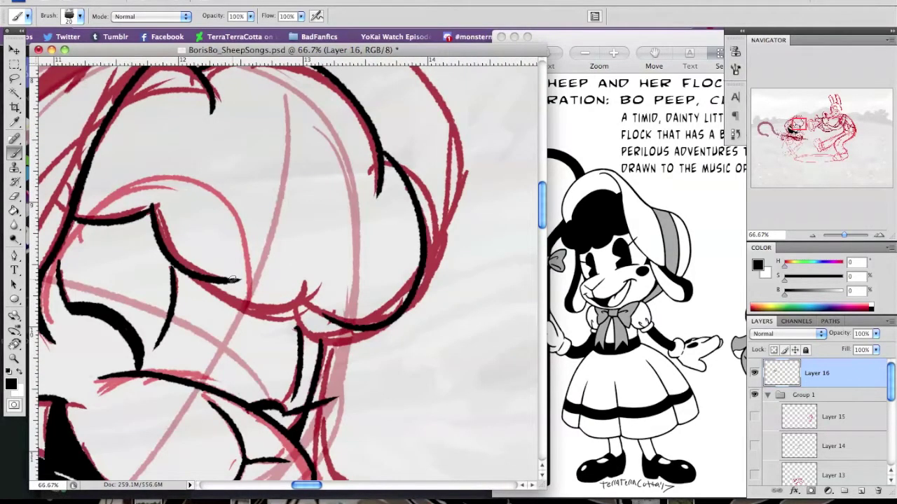
scroll(260, 286, "right", 2)
key("Return")
key("alt+BackSpace")
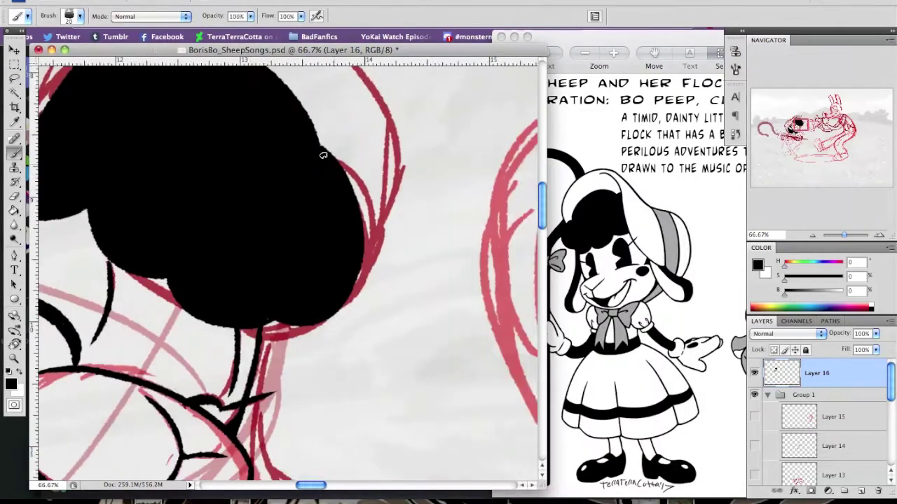
Step: Outline the hanging far ear and fill its narrow strip with black, refining the selection to radius 8.7 px, contrast 100% and expansion +100%
scroll(337, 174, "down", 6)
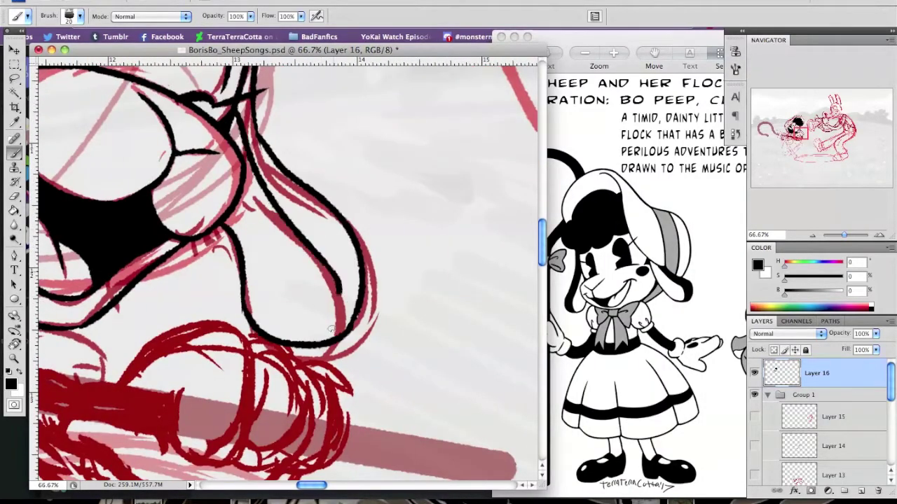
scroll(242, 309, "up", 6)
key("w")
left_click(267, 224)
key("super+alt+r")
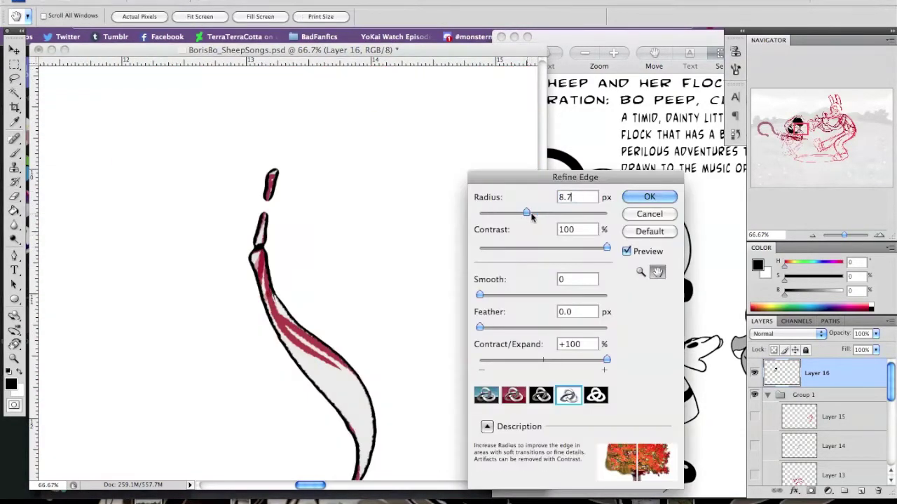
key("Return")
key("alt+BackSpace")
key("super+d")
key("b")
scroll(270, 252, "down", 3)
scroll(336, 273, "up", 8)
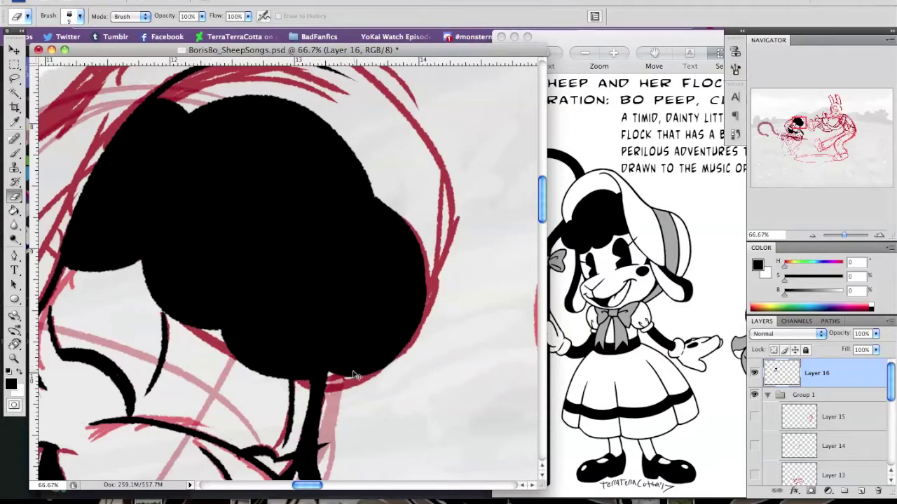
Step: On a new layer, trace the bonnet brim with a stroked Pen path and warp the line to fit the sketch
key("super+shift+alt+n")
key("super+minus")
key("p")
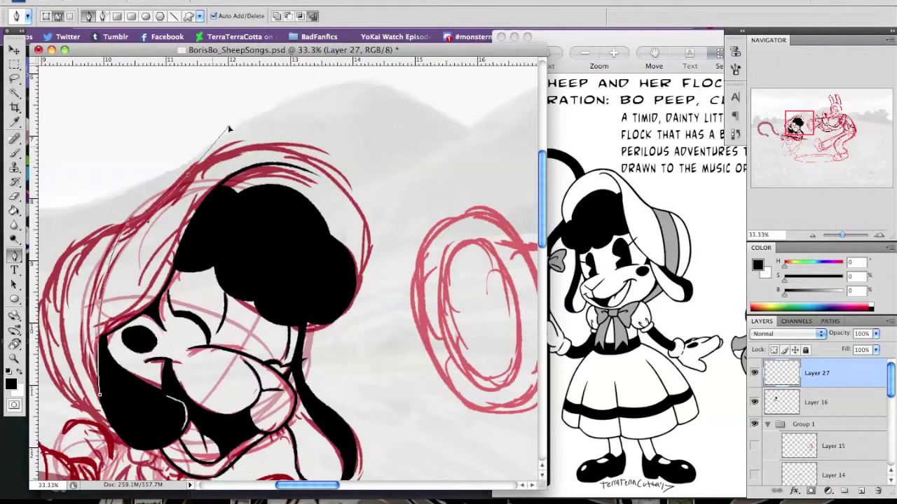
right_click(288, 418)
key("Return")
key("super+t")
left_click_drag(284, 231, 273, 259)
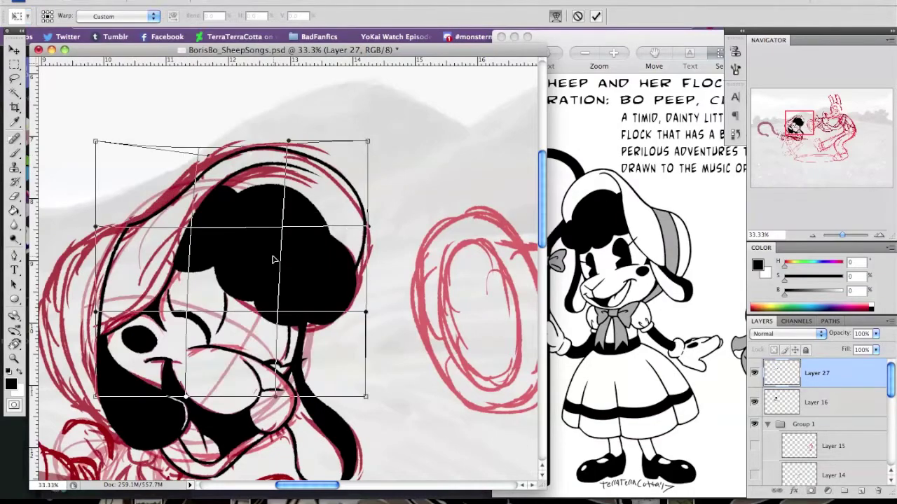
key("Return")
Step: Trace the outer back edge of the bonnet with the Pen tool and stroke the path in black
key("super+plus")
key("alt+bracketleft")
key("b")
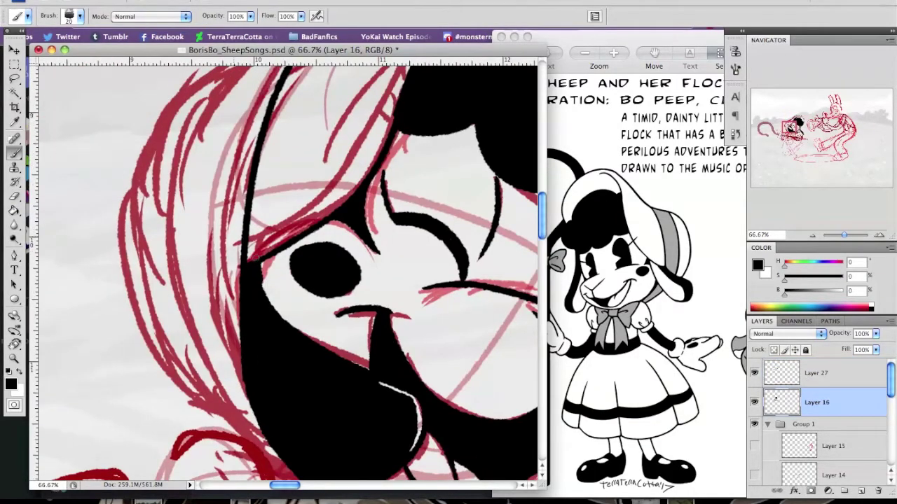
key("alt+bracketright")
key("super+minus")
key("p")
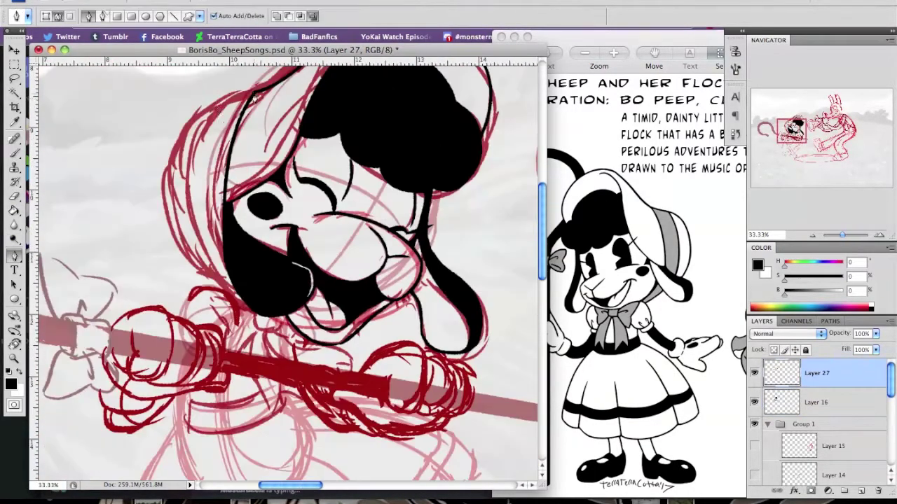
right_click(266, 254)
left_click(301, 337)
key("Return")
key("b")
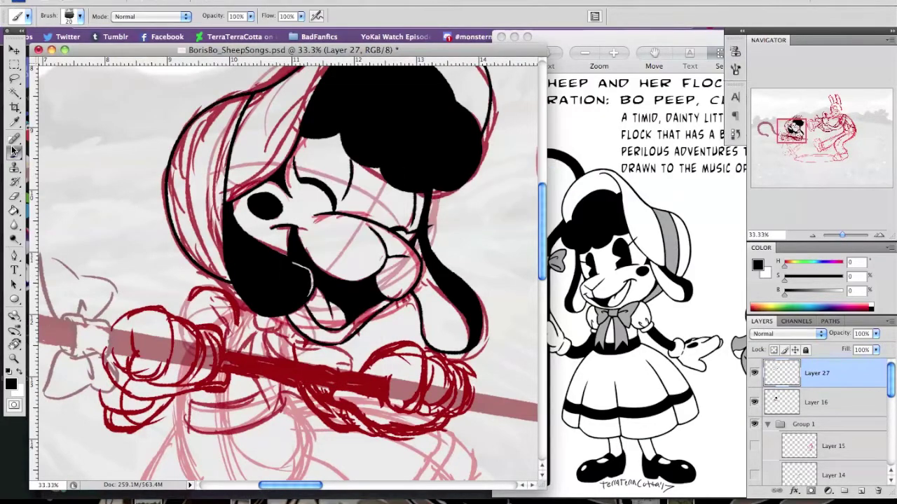
Step: Add the curved inner band line on the back of the bonnet as a stroked Pen path
key("super+plus")
key("super+minus")
key("p")
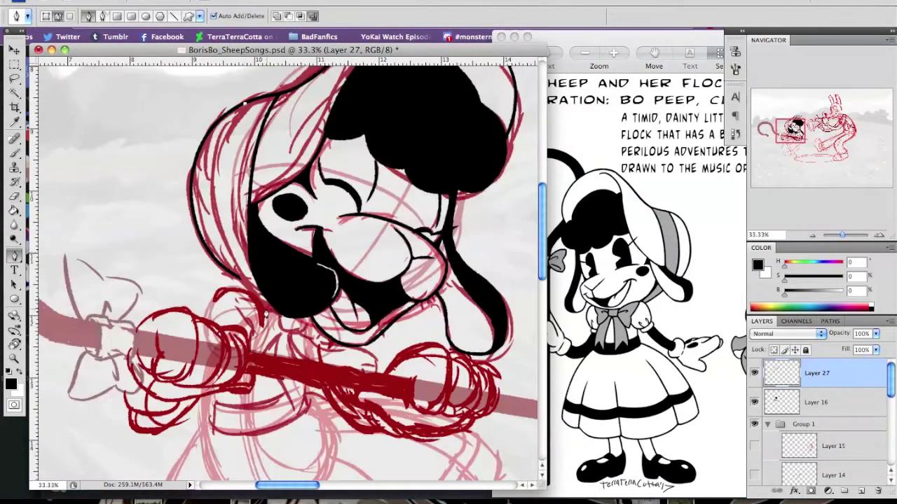
key("b")
key("Return")
key("super+plus")
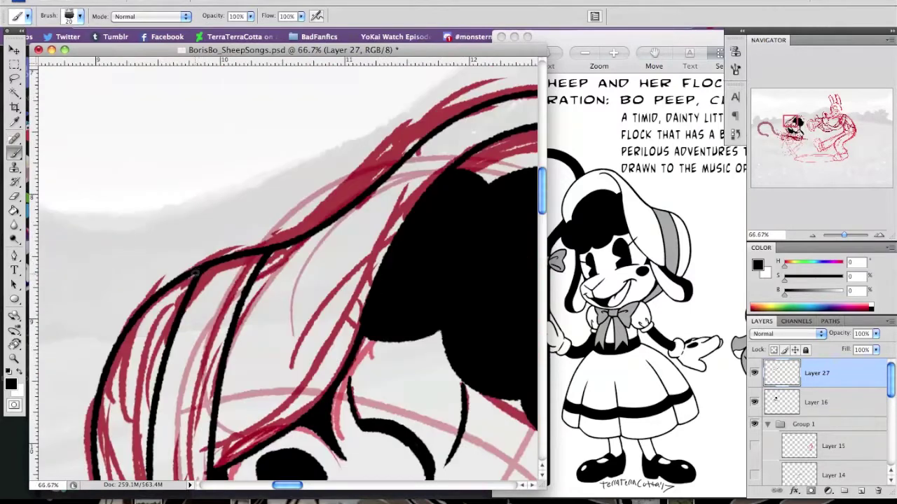
Step: Ink the neck bow with its knot, loops and hanging ribbon tails, cleaning up overlapping lines
left_click_drag(302, 260, 243, 228)
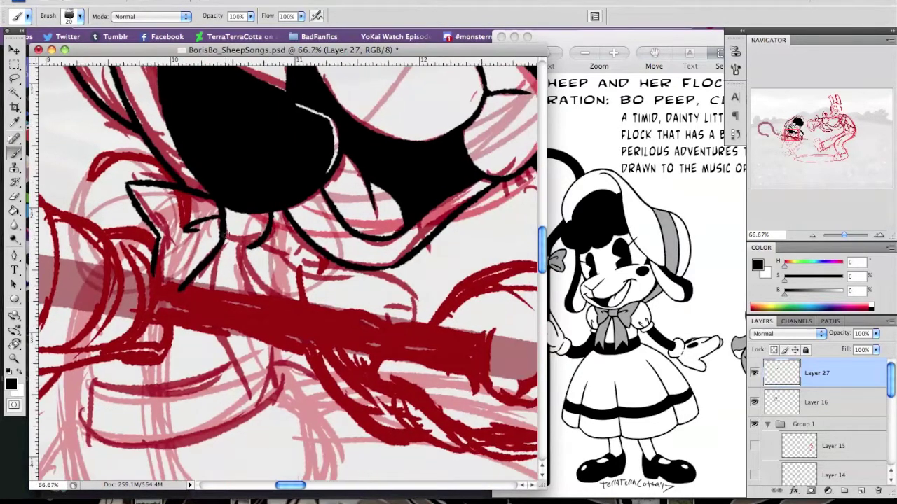
left_click_drag(317, 264, 273, 225)
mouse_move(205, 195)
left_mouse_down()
mouse_move(180, 235)
mouse_move(187, 351)
mouse_move(250, 298)
left_mouse_up()
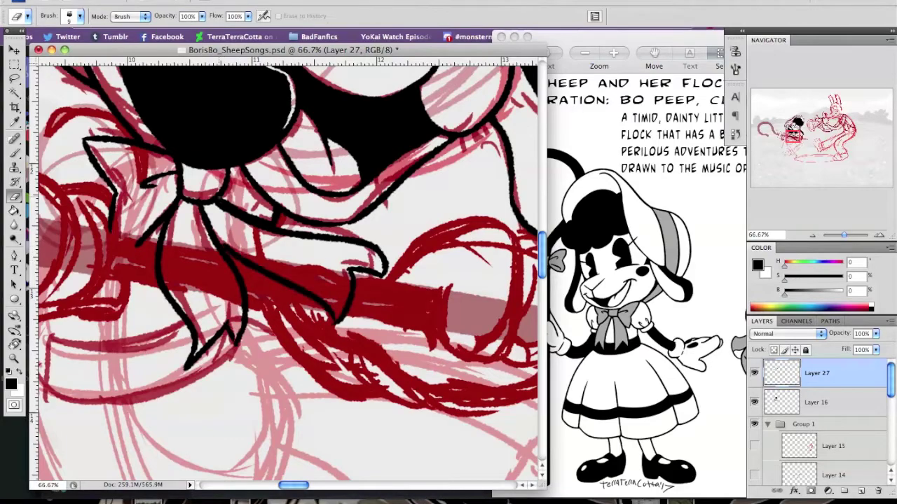
left_click_drag(220, 200, 178, 147)
Step: Outline the dress's waistband and fill it with black using a refined selection with radius 8.7 px and expansion +100%
left_click_drag(131, 297, 268, 298)
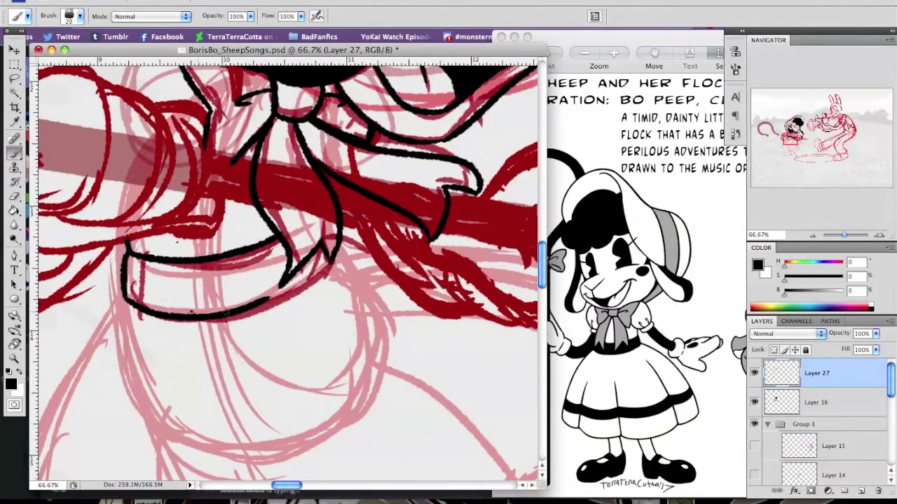
key("w")
left_click(203, 280)
key("super+alt+r")
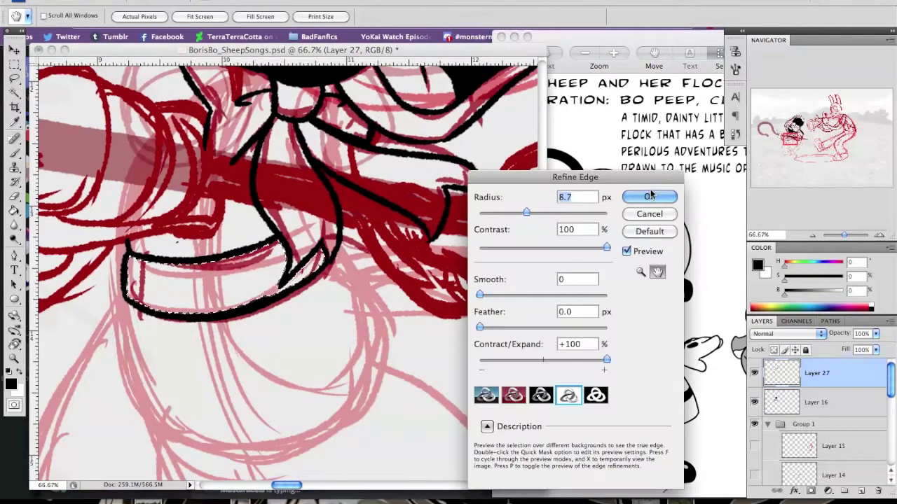
key("Return")
key("alt+BackSpace")
key("l")
key("b")
key("ctrl+d")
Step: Ink the gloved hand nearest the crook's hook, including its fingers, cuff and underside, and erase stray line ends
left_click_drag(202, 229, 325, 341)
left_click_drag(143, 277, 161, 330)
left_click_drag(231, 196, 204, 329)
left_click_drag(112, 210, 203, 326)
left_click_drag(232, 187, 285, 323)
left_click_drag(285, 323, 272, 264)
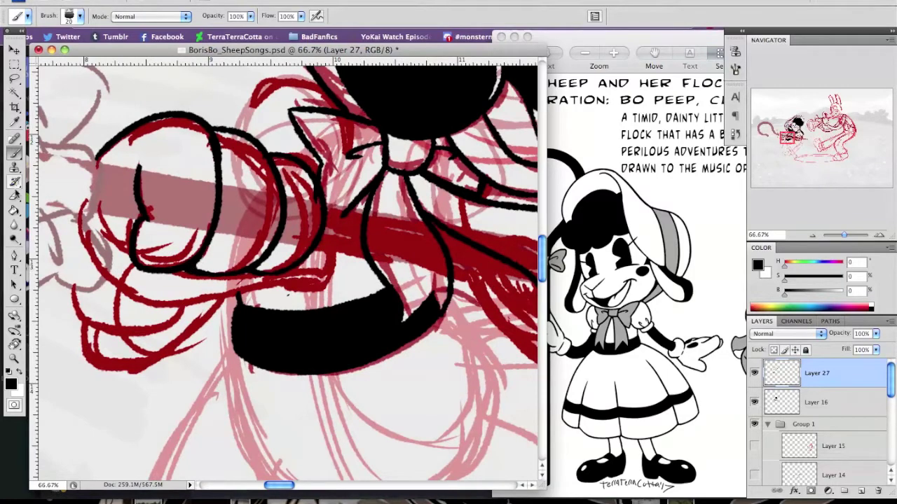
left_click_drag(175, 294, 228, 276)
left_click_drag(154, 252, 228, 284)
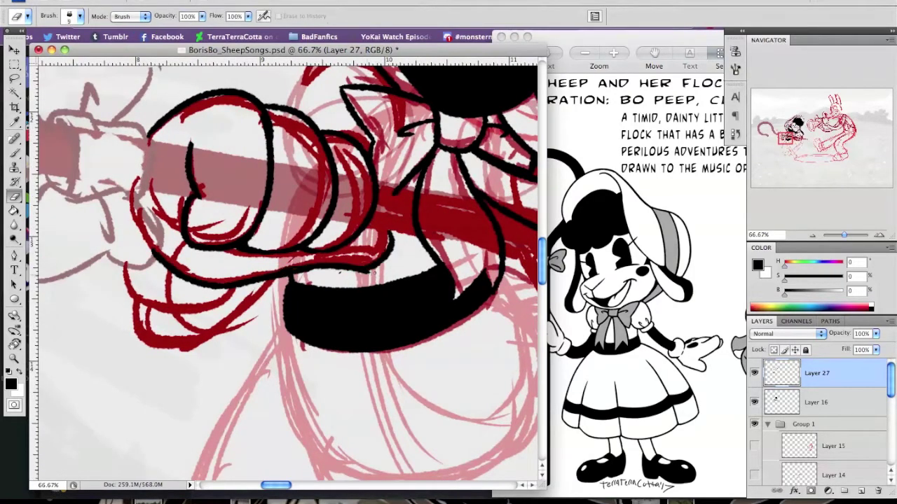
left_click_drag(377, 256, 476, 325)
Step: Ink the ribbon bow tied around the shepherd's crook, with its knot, both loops and fold lines
left_click_drag(150, 191, 202, 189)
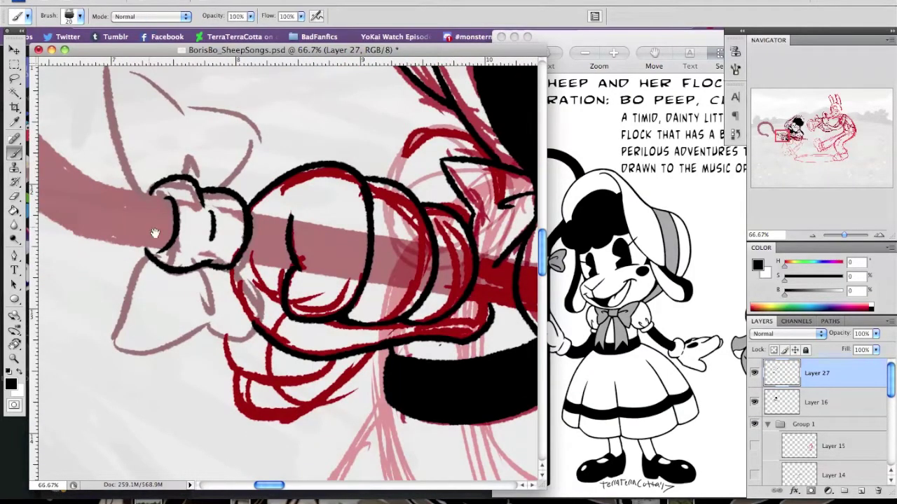
left_click_drag(201, 229, 235, 174)
left_click_drag(185, 202, 237, 284)
left_click_drag(139, 309, 167, 296)
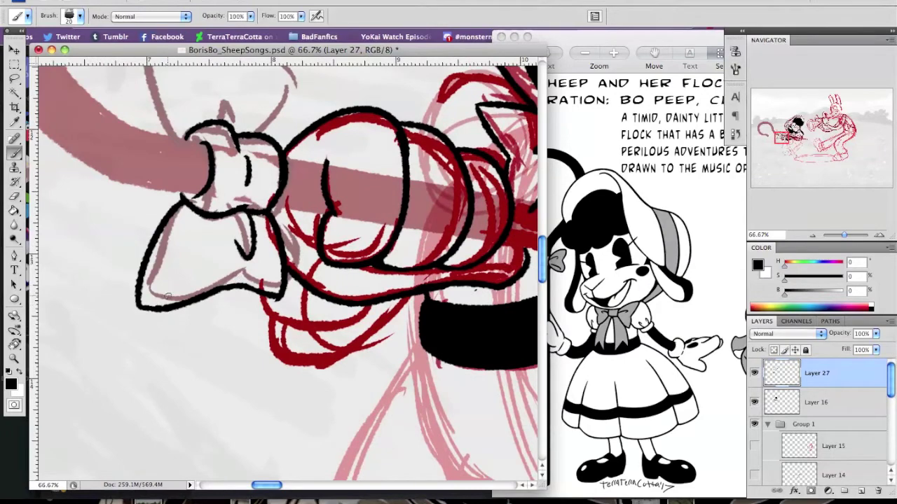
left_click_drag(222, 294, 180, 452)
left_click_drag(140, 284, 204, 250)
left_click_drag(191, 213, 210, 287)
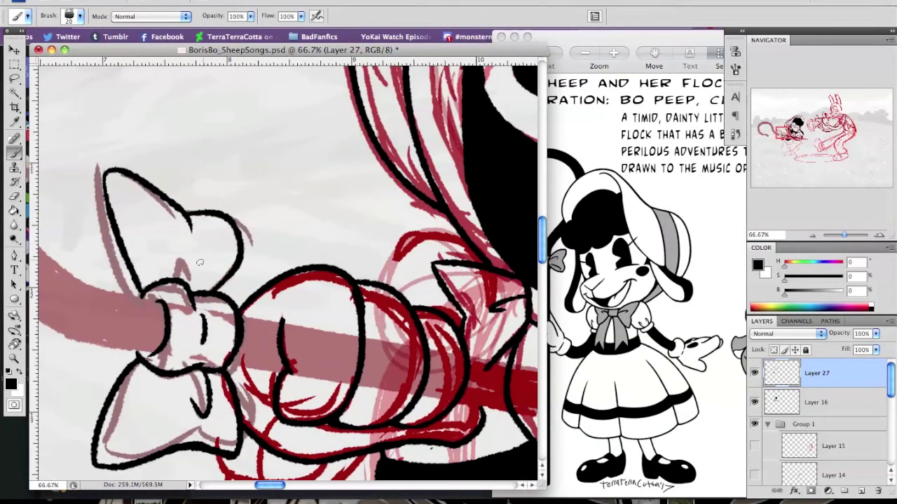
left_click_drag(128, 240, 163, 149)
Step: Outline the arm section below the gloved hand and fill it with black
left_click_drag(315, 266, 140, 246)
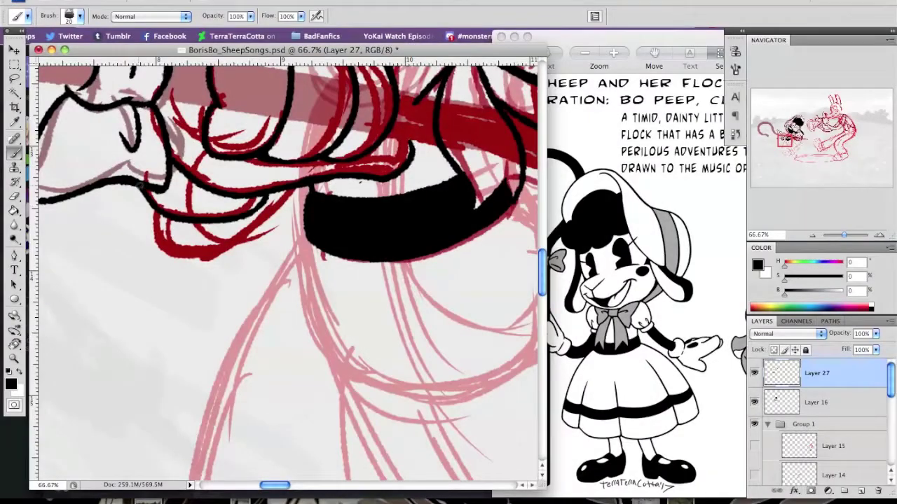
mouse_move(140, 184)
left_mouse_down()
mouse_move(98, 257)
mouse_move(218, 300)
left_mouse_up()
key("w")
left_click(266, 281)
key("ctrl+alt+r")
key("Return")
key("b")
Step: Ink the puffed sleeve, the other arm below the ribbon tail and the start of its glove gripping the crook
left_click_drag(354, 105, 374, 196)
mouse_move(326, 231)
left_mouse_down()
mouse_move(63, 143)
mouse_move(39, 168)
left_mouse_up()
key("e")
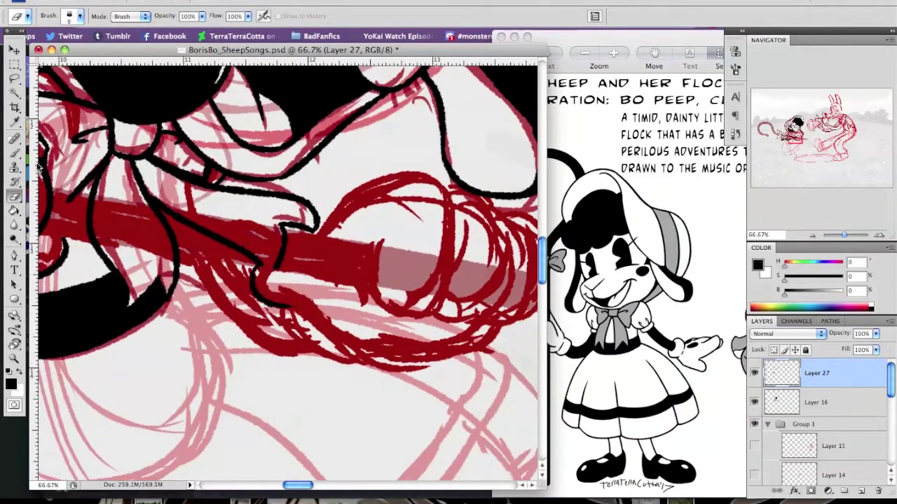
key("b")
left_click_drag(441, 336, 332, 305)
mouse_move(338, 148)
left_mouse_down()
mouse_move(427, 203)
mouse_move(371, 284)
mouse_move(393, 285)
left_mouse_up()
key("e")
key("b")
left_click_drag(335, 147, 524, 147)
Step: Add a new layer above the line art and save the document
key("ctrl+shift+alt+n")
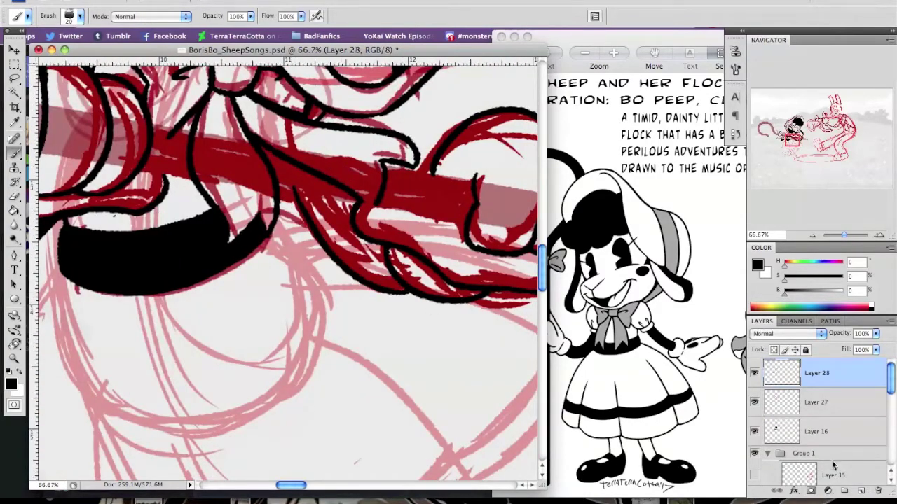
key("ctrl+minus")
key("ctrl+minus")
key("ctrl+minus")
key("ctrl+minus")
key("ctrl+s")
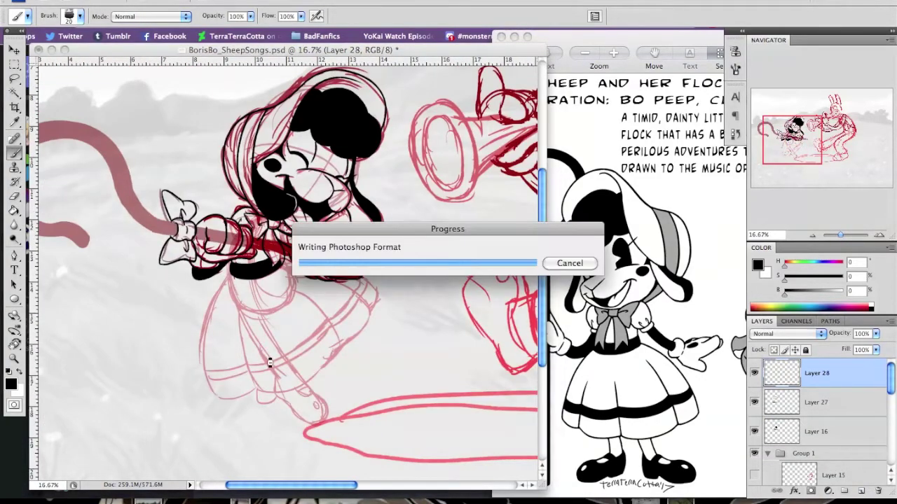
Step: Turn the shepherd's crook on Layer 10 grey with a Hue/Saturation adjustment
scroll(816, 421, "down", 3)
left_click(817, 466)
key("ctrl+u")
key("Return")
Step: Erase the crook on Layer 10 where it overlaps the fingers of the two gloved hands
left_click(14, 196)
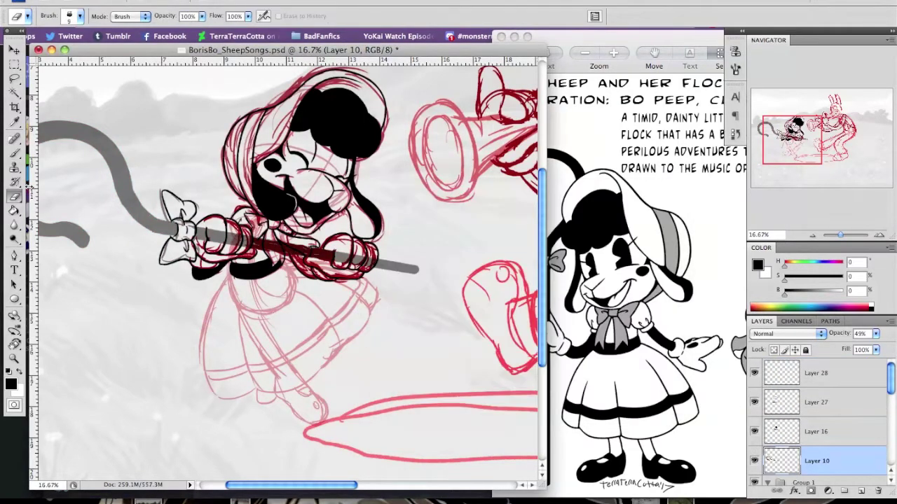
key("ctrl+plus")
key("ctrl+plus")
key("ctrl+plus")
key("ctrl+plus")
mouse_move(320, 252)
left_mouse_down()
mouse_move(343, 267)
mouse_move(448, 284)
left_mouse_up()
key("ctrl+minus")
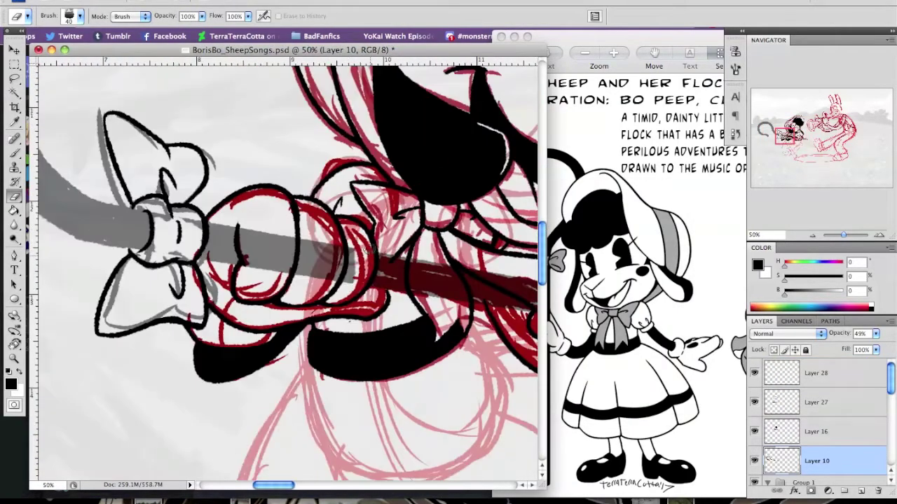
left_click_drag(249, 252, 336, 264)
Step: Select and delete the stray grey strokes around the ribbon bow on Layer 10
scroll(294, 259, "left", 3)
key("l")
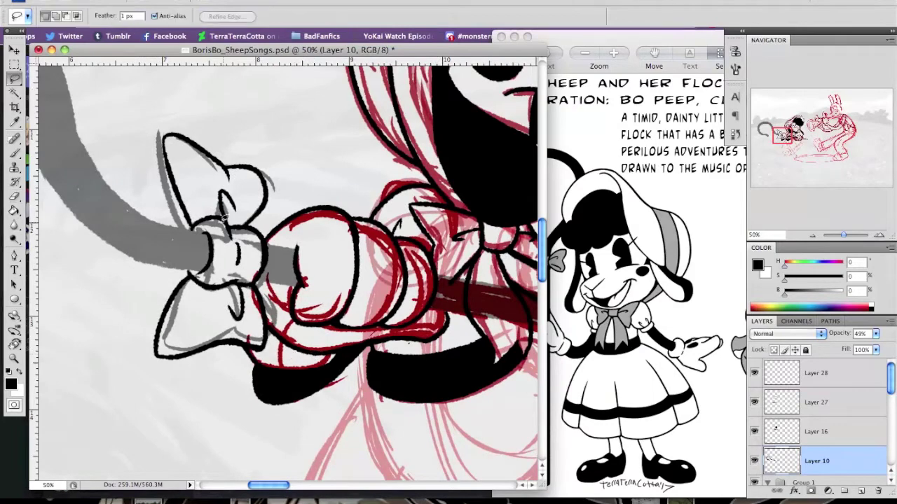
left_click_drag(262, 226, 261, 231)
key("Delete")
key("ctrl+d")
Step: Touch up the crook's edges, return Layer 10 to 100% opacity and save the document
key("b")
scroll(355, 233, "left", 5)
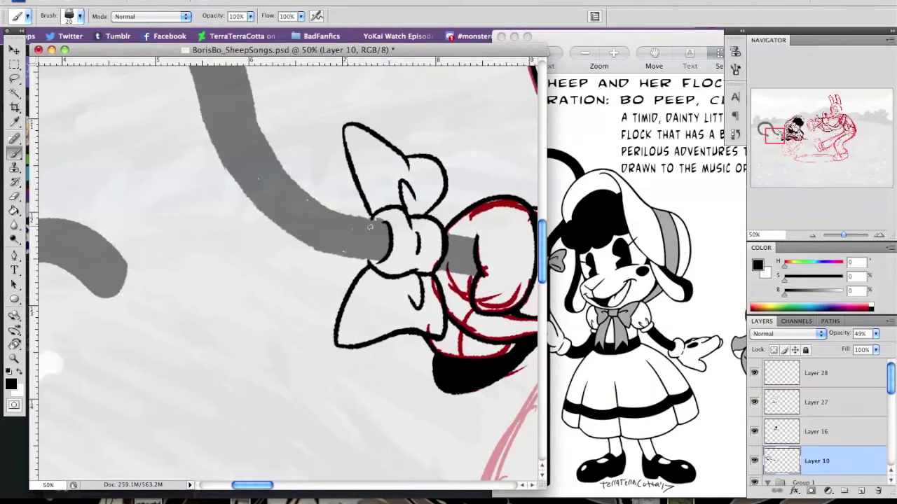
scroll(357, 231, "up", 2)
scroll(308, 229, "left", 1)
scroll(303, 277, "left", 5)
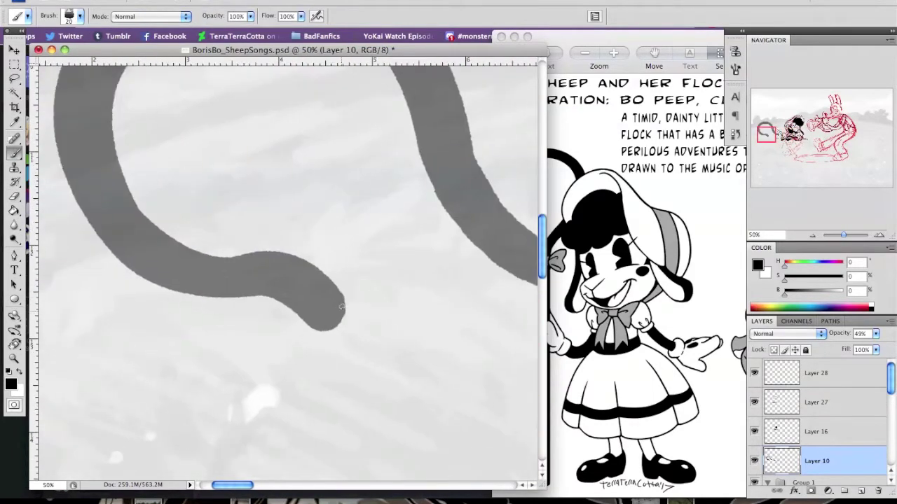
scroll(280, 286, "right", 10)
left_click_drag(875, 333, 890, 348)
key("e")
key("b")
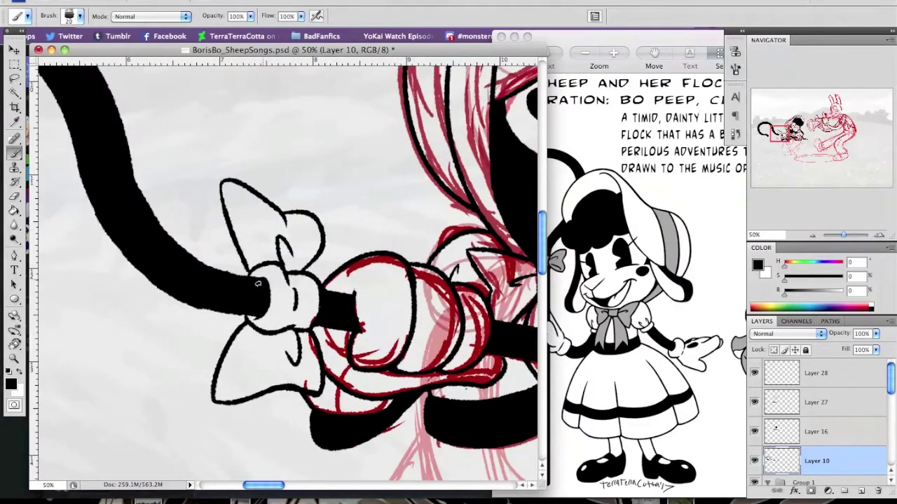
scroll(246, 277, "right", 10)
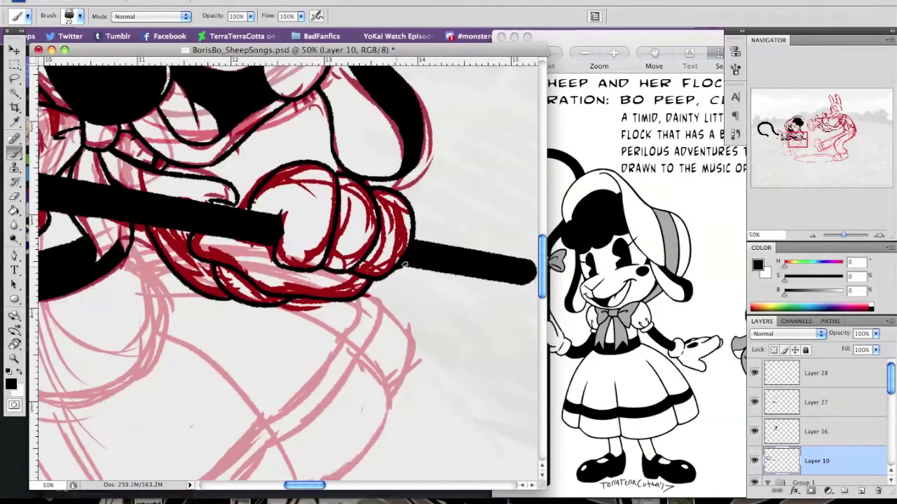
scroll(248, 202, "up", 2)
scroll(280, 245, "left", 2)
key("super+s")
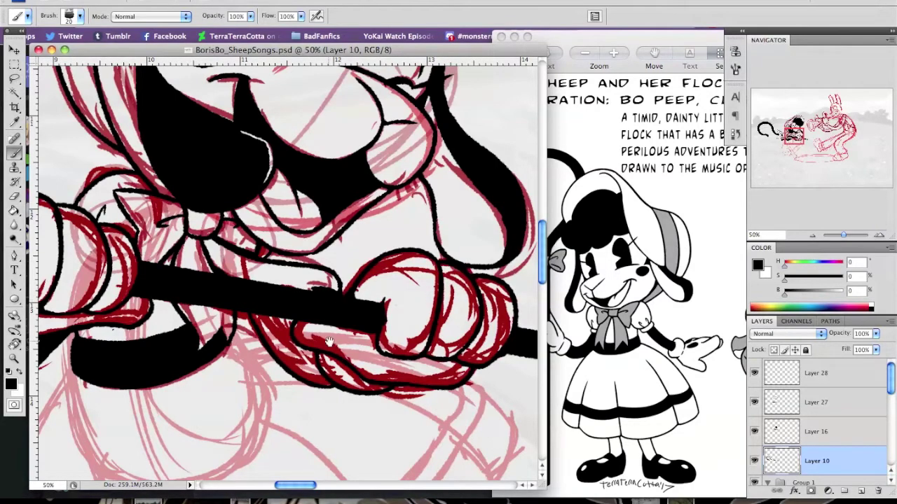
Step: Merge the crook and line art layers into Layer 27 and clean up the ink around the arms and gloves
left_click_drag(329, 341, 359, 272)
left_click(837, 404)
key("e")
key("b")
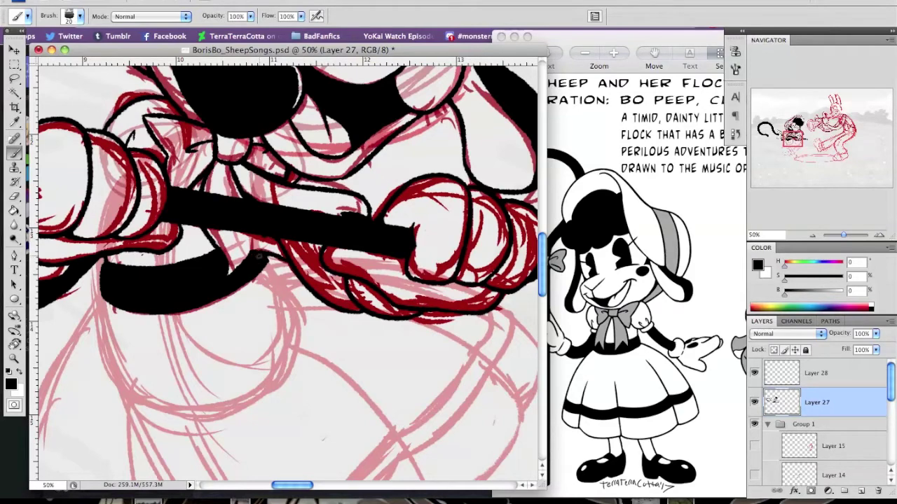
key("e")
scroll(252, 288, "left", 5)
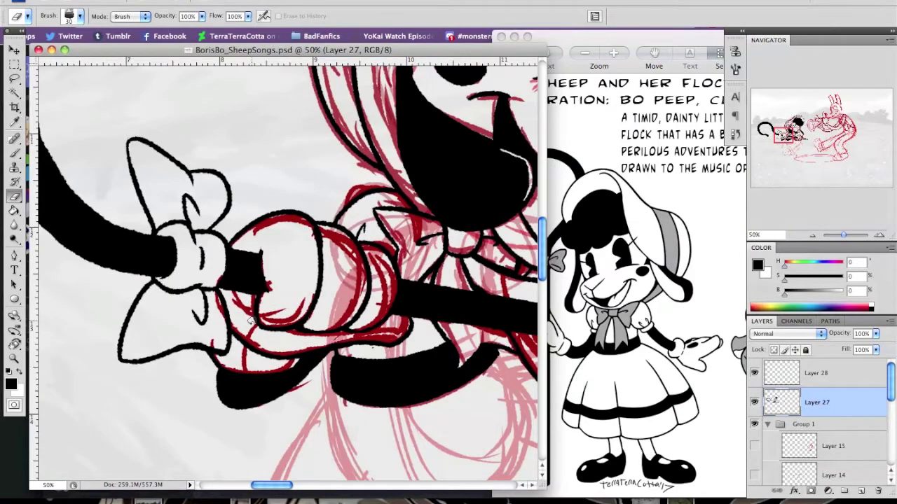
Step: Add a layer above Layer 27 and ink the skirt's outer edge from the waist to the hem with a stroked path
left_click(861, 491)
key("p")
scroll(281, 280, "down", 5)
key("ctrl+minus")
key("ctrl+minus")
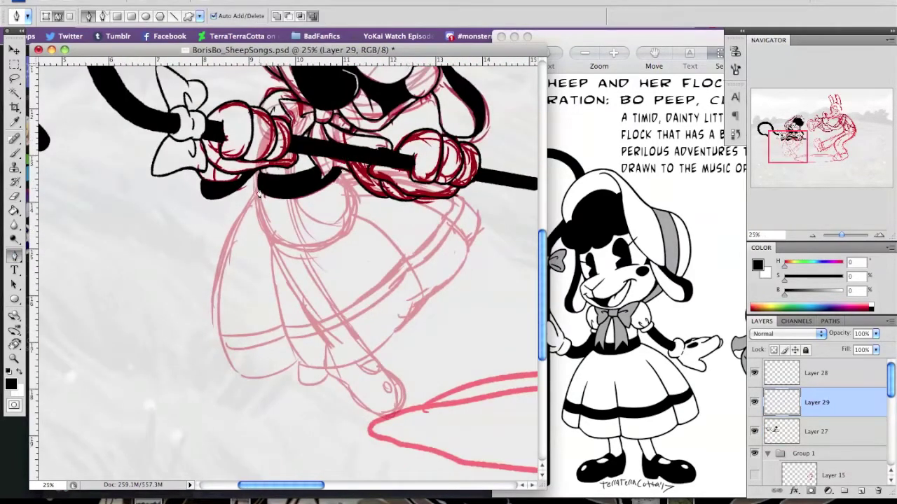
right_click(382, 235)
left_click(413, 256)
scroll(280, 266, "up", 5)
Step: Fill the arm section between the sleeve and the glove near the crook's lower end with black on Layer 27
left_click(817, 432)
key("w")
scroll(308, 279, "up", 3)
key("e")
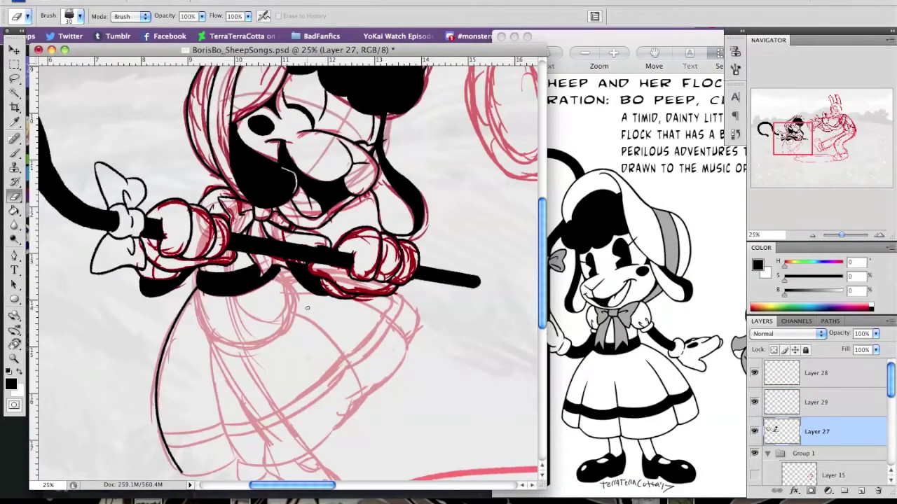
Step: Ink the skirt's two inner fold lines and its far side edge over the sketch
key("b")
key("ctrl+plus")
key("ctrl+plus")
key("ctrl+plus")
key("alt+bracketright")
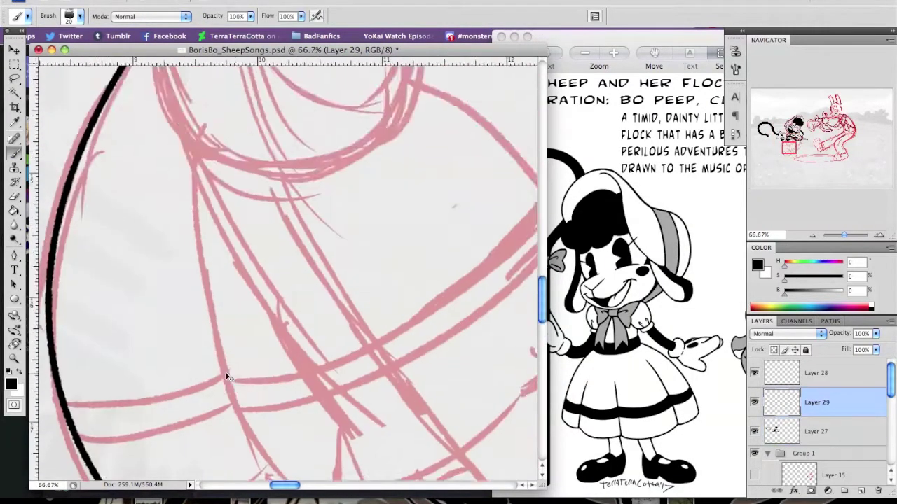
key("ctrl+minus")
key("ctrl+minus")
key("ctrl+plus")
left_click_drag(334, 166, 446, 294)
key("ctrl+minus")
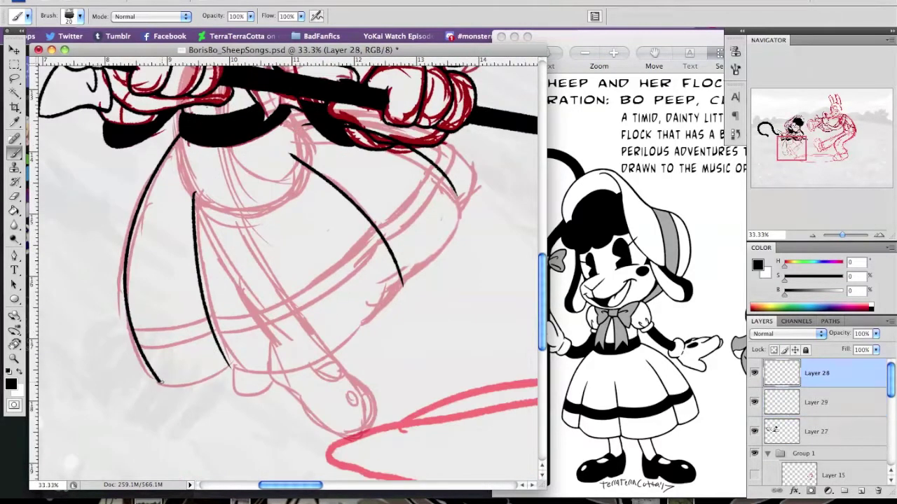
Step: Ink the skirt's curved hem on Layer 28 and erase the overshooting line ends
key("ctrl+plus")
left_click_drag(143, 430, 384, 249)
key("ctrl+plus")
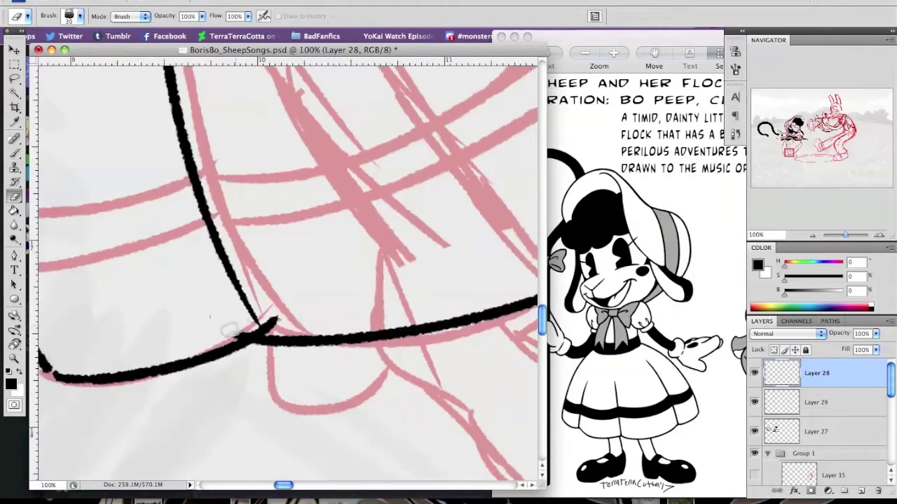
left_click_drag(245, 326, 151, 297)
scroll(371, 241, "up", 10)
scroll(371, 241, "right", 10)
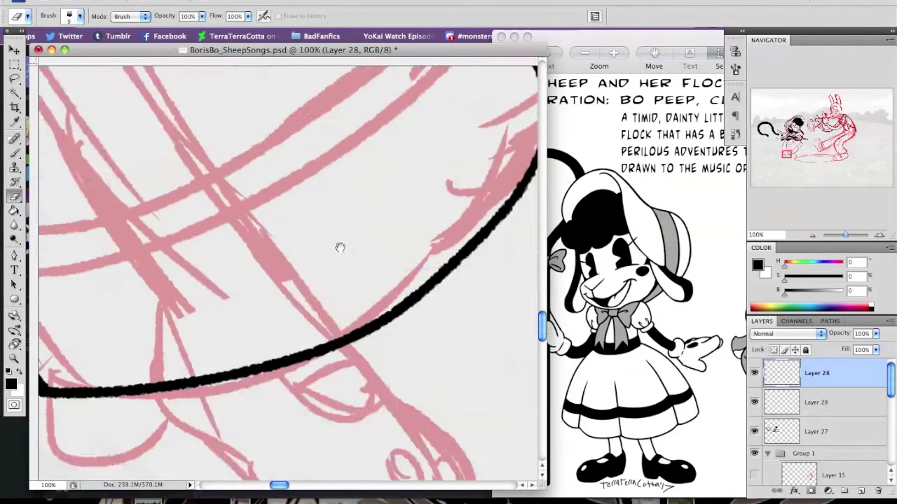
left_click_drag(394, 188, 440, 356)
Step: Clean up the hem corners and merge the skirt lines on Layer 29 into Layer 27
key("e")
key("ctrl+minus")
right_click(816, 402)
left_click(806, 278)
Step: Touch up the ink at the waist where the two black arm sections meet below the crook
key("ctrl+minus")
key("ctrl+minus")
key("ctrl+minus")
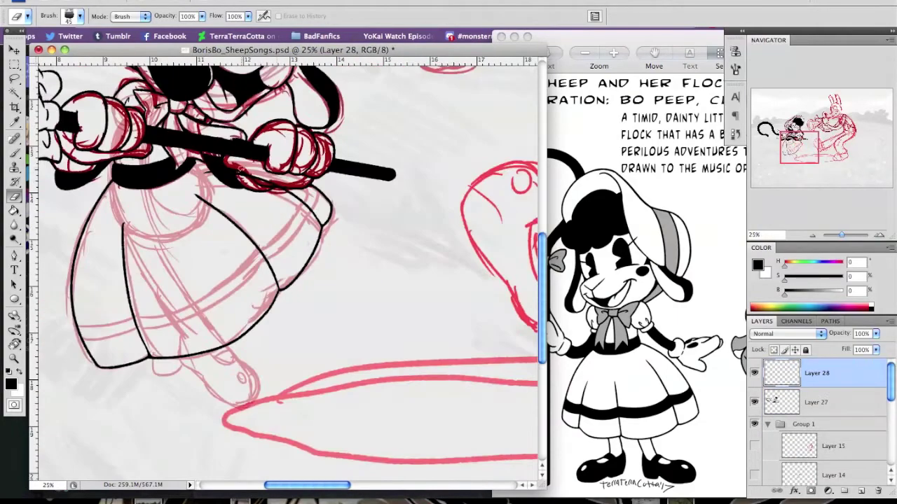
key("ctrl+plus")
key("ctrl+plus")
key("ctrl+plus")
key("ctrl+plus")
key("b")
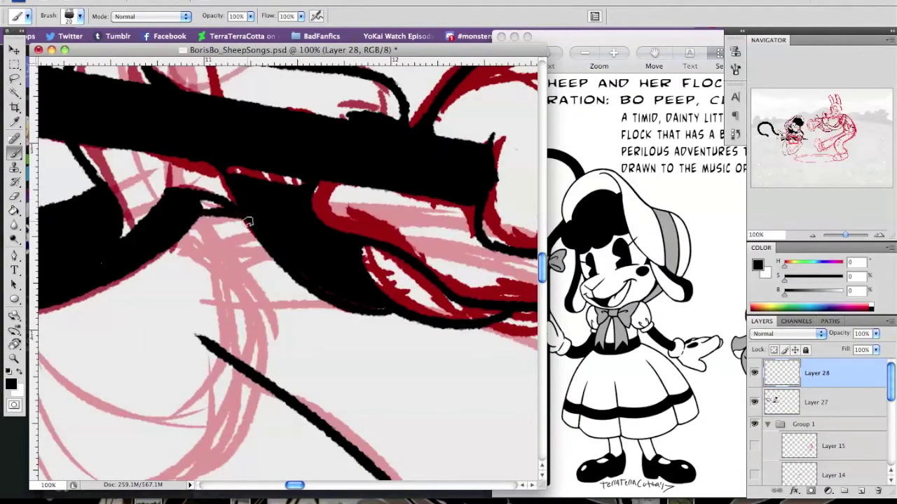
Step: Add a new layer and stroke a pen path across the skirt as the upper edge of its decorative band
key("ctrl+shift+alt+n")
key("ctrl+minus")
key("ctrl+minus")
left_click(13, 247)
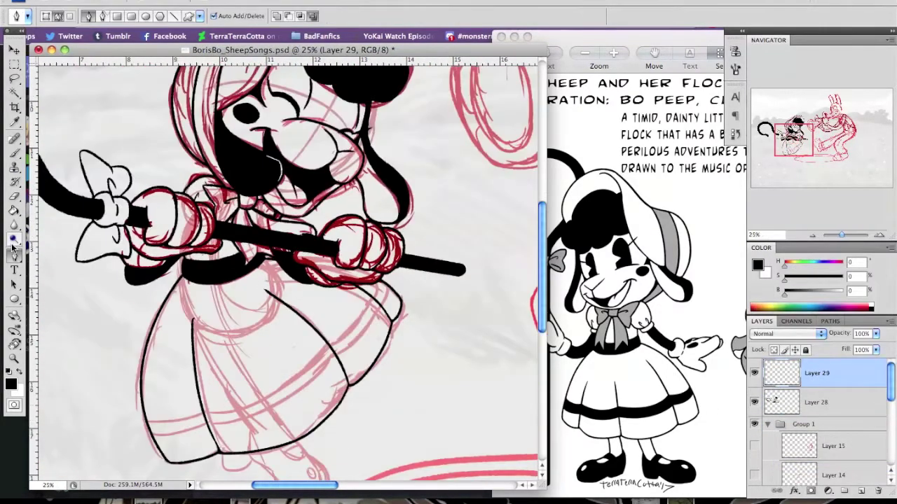
right_click(425, 300)
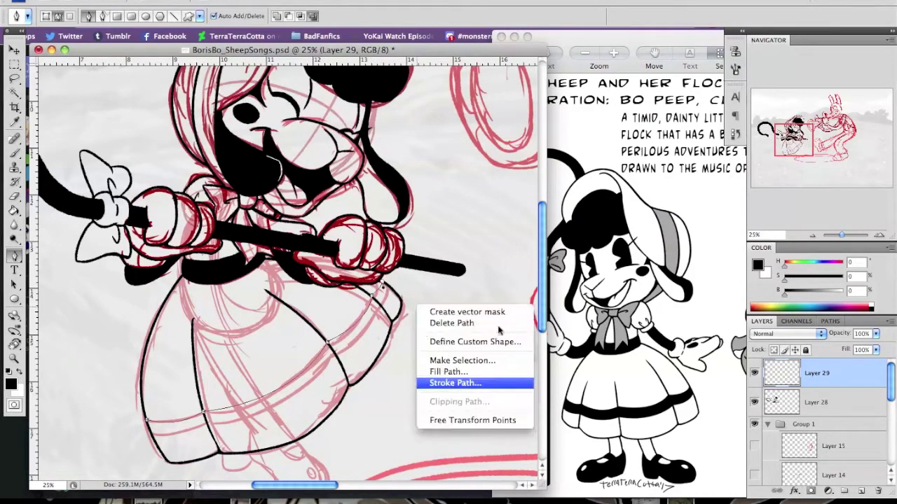
left_click(461, 381)
Step: Duplicate the band line, transform the copy into the band's lower edge and merge the lines into the line art
key("ctrl+j")
key("ctrl+t")
right_click(268, 365)
left_click(175, 126)
left_click_drag(329, 421, 336, 414)
key("Return")
key("e")
key("ctrl+e")
Step: Select the area inside the skirt band, fill it with black and deselect
key("w")
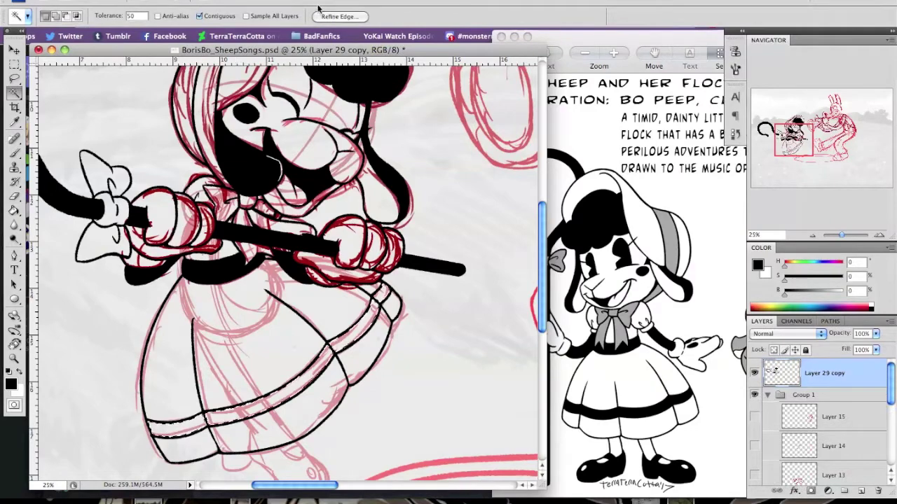
left_click(183, 403)
key("g")
left_click(346, 335)
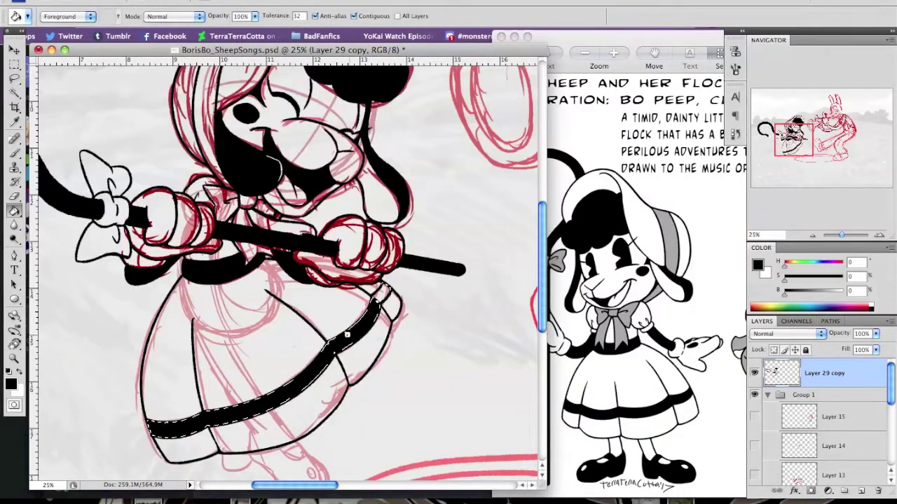
key("ctrl+d")
key("b")
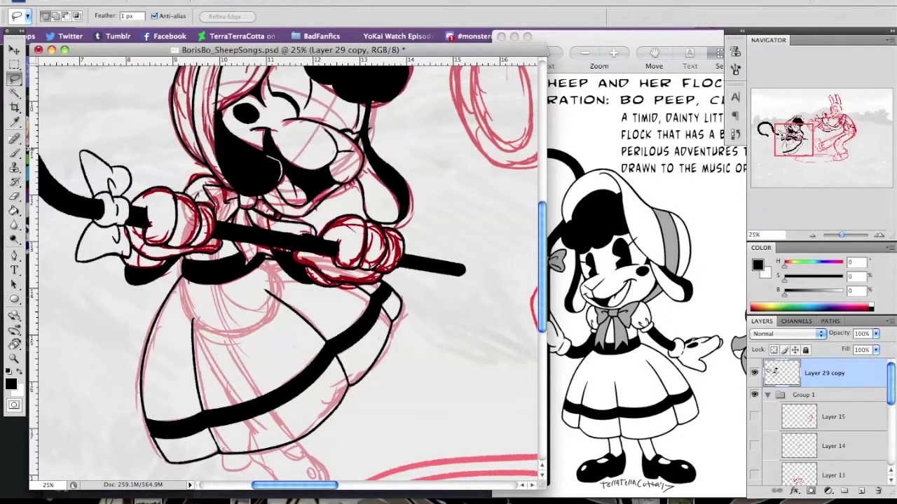
Step: Ink the two shoes below the hem and fill them black, leaving the strap opening and highlight clear
scroll(279, 313, "up", 3)
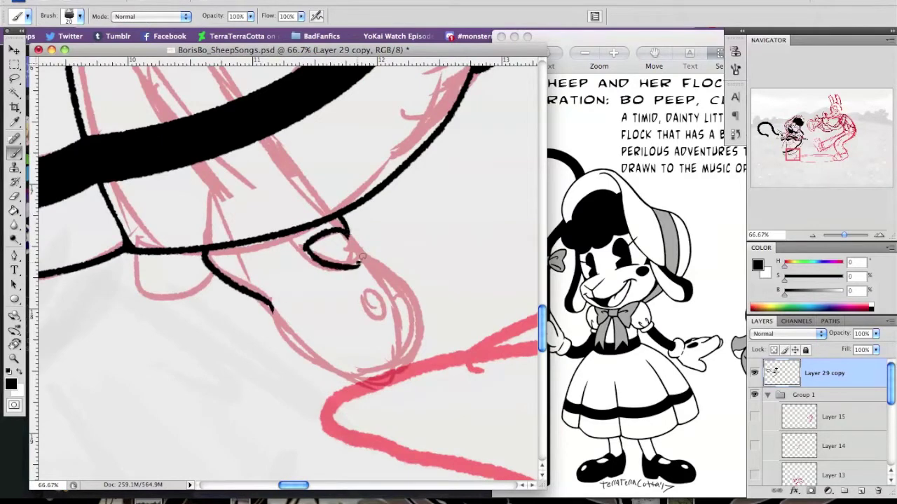
left_click_drag(271, 306, 385, 265)
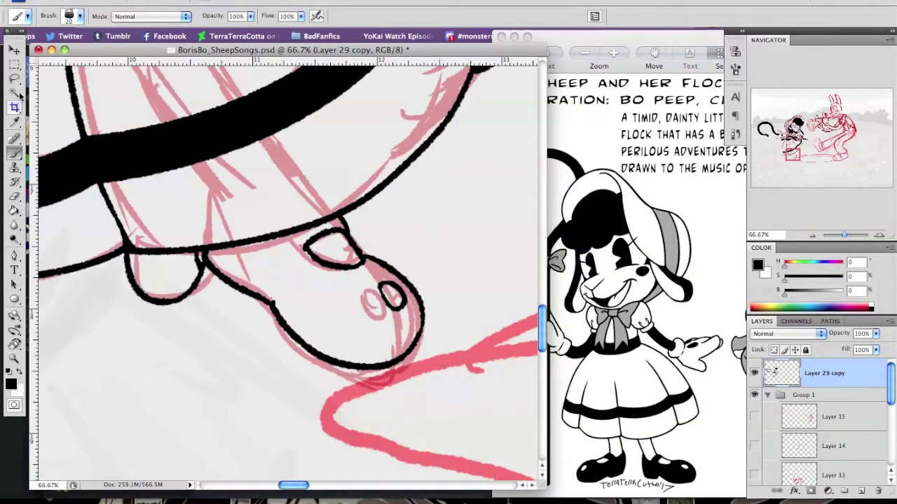
key("ctrl+alt+r")
key("Return")
key("alt+BackSpace")
key("e")
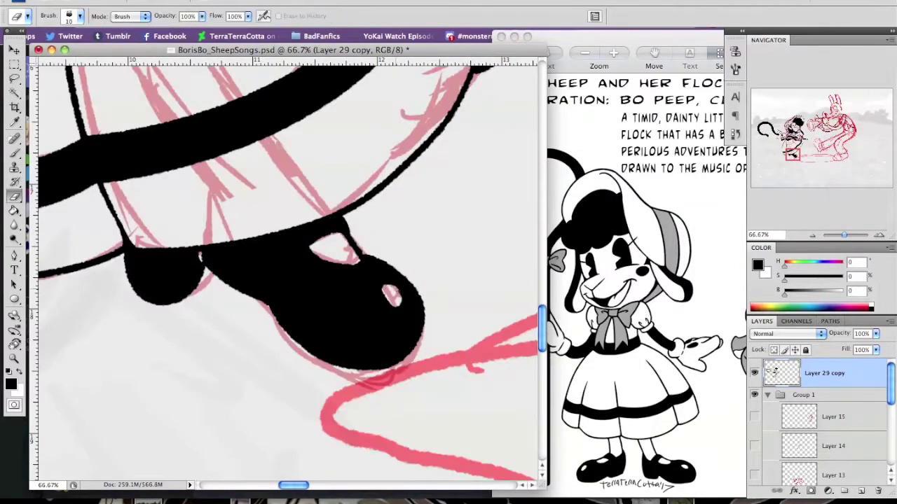
Step: Hide the sheep girl's sketch in Group 1, collapse the group and save the document
key("b")
scroll(806, 420, "down", 5)
left_click(833, 447)
left_click(754, 387)
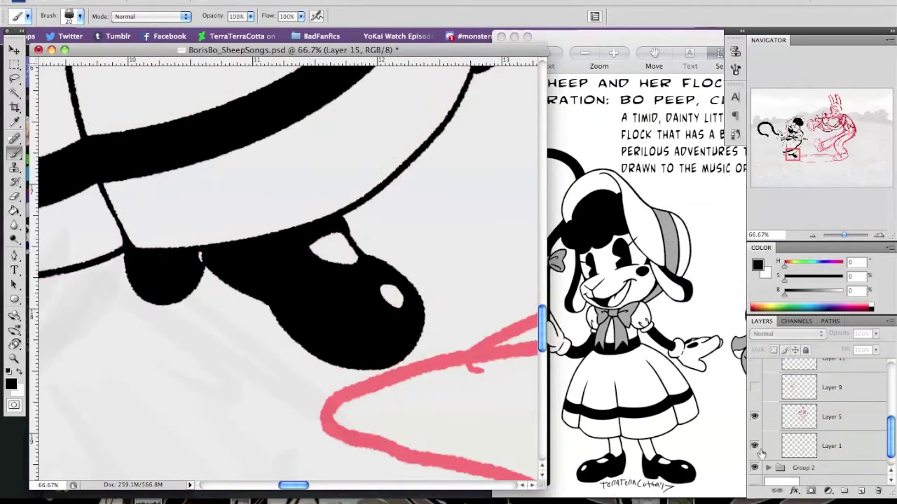
scroll(806, 420, "up", 3)
left_click(768, 394)
key("ctrl+minus")
key("ctrl+minus")
key("ctrl+minus")
key("ctrl+minus")
key("ctrl+minus")
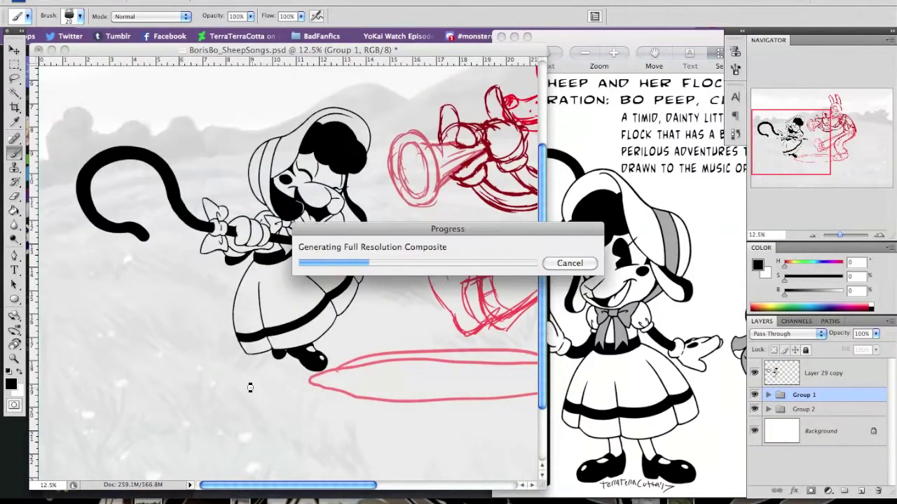
key("ctrl+alt+0")
Step: Clean up stray ink around the bonnet and hair on the Layer 29 copy line art
left_click(823, 373)
key("ctrl+minus")
key("ctrl+minus")
left_click_drag(462, 253, 254, 327)
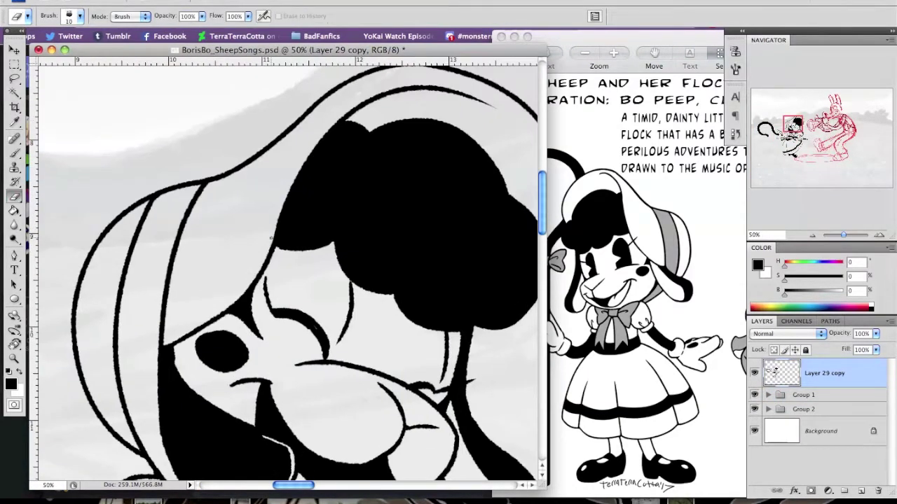
Step: Fill the sheep girl's figure with white beneath the line art and colour her bows and bonnet band grey
key("ctrl+minus")
key("ctrl+minus")
key("ctrl+minus")
key("ctrl+minus")
key("w")
left_click(386, 320)
left_click(339, 16)
key("Return")
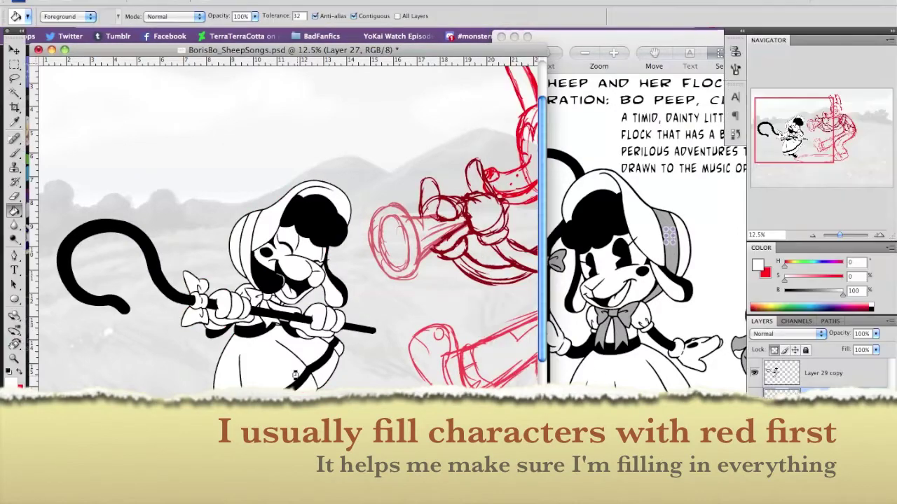
key("b")
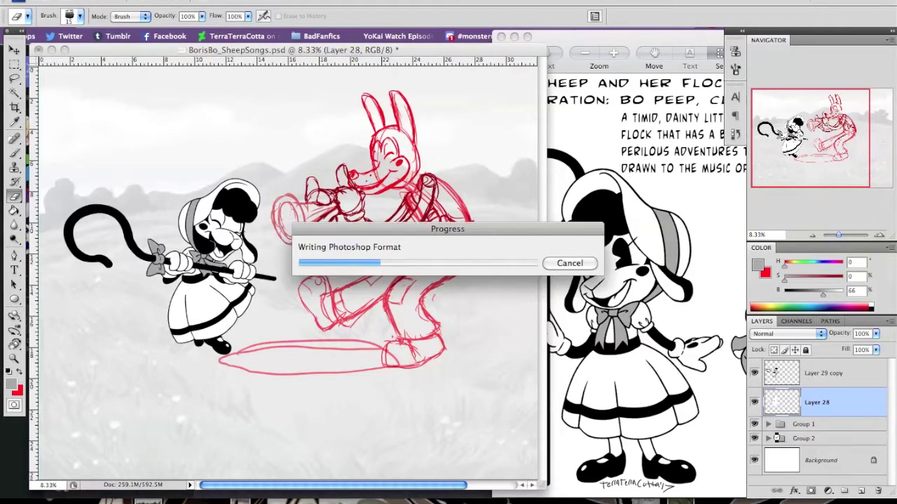
Step: Add Layer 29 above Group 1 for the wolf's line art and bring up ShoulderAngels.png as reference
scroll(866, 420, "up", 1)
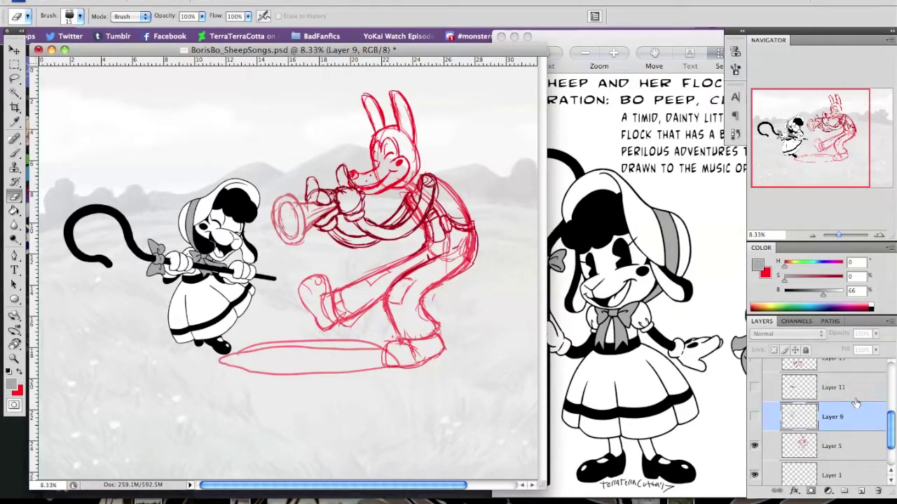
left_click(827, 432)
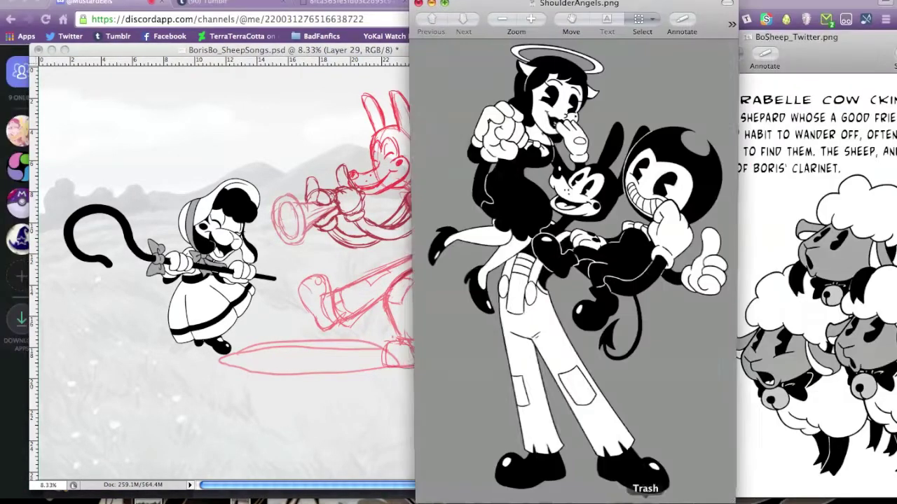
scroll(432, 303, "up", 5)
scroll(350, 233, "up", 1)
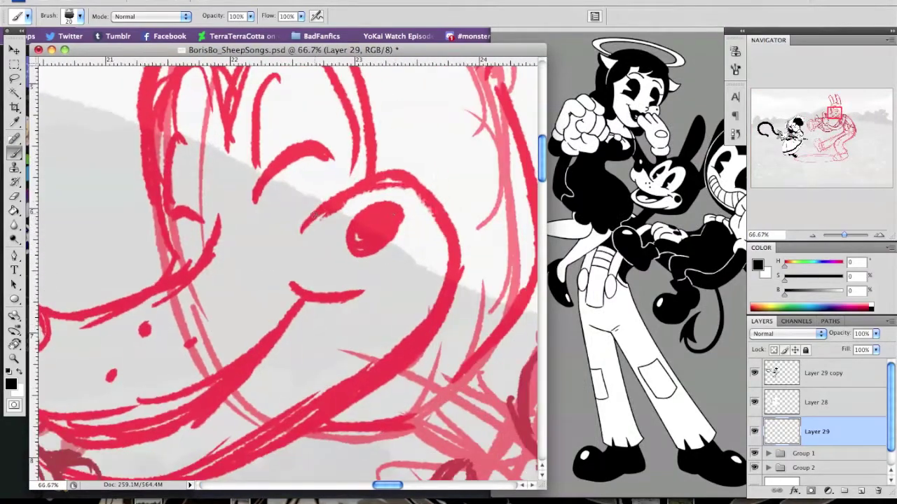
Step: Ink the wolf's cheek curve, cheek spot outline and long smiling mouth line on Layer 29
left_click_drag(210, 316, 403, 181)
left_click_drag(500, 164, 222, 269)
key("e")
left_click_drag(494, 168, 392, 282)
key("b")
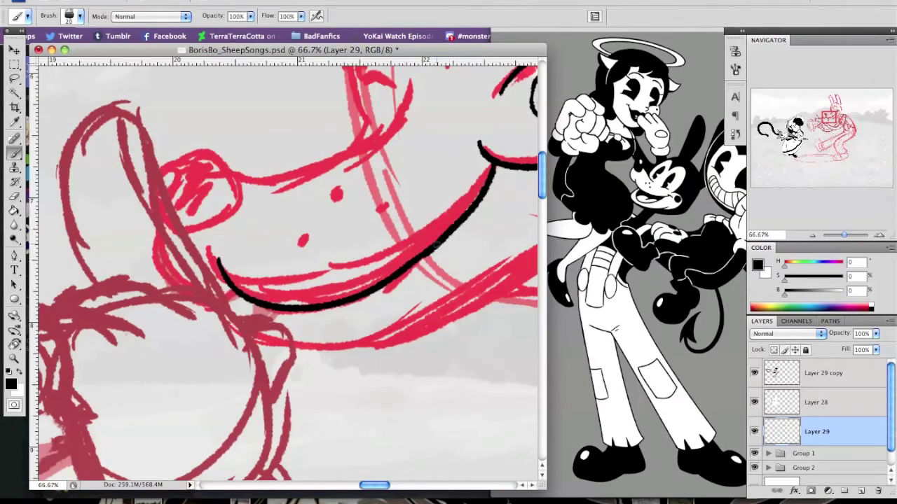
Step: Ink freckles on the wolf's muzzle, his raised thumb, and the upper edge of the glove on Layer 29
left_click(351, 222)
left_click_drag(95, 243, 176, 242)
left_click_drag(176, 280, 238, 189)
left_click_drag(228, 235, 347, 206)
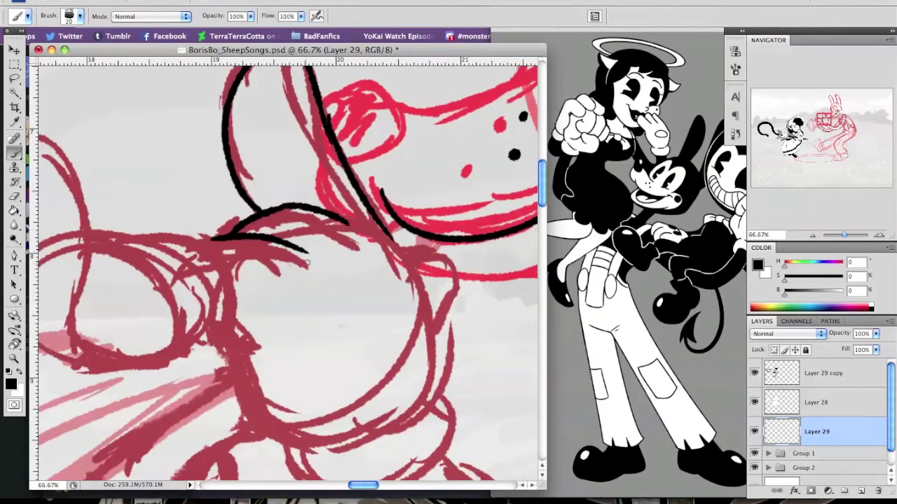
Step: Ink the outline of the wolf's near glove palm and the rounded cuff beneath it
left_click_drag(280, 266, 259, 277)
left_click_drag(344, 193, 382, 315)
left_click_drag(281, 281, 315, 175)
left_click_drag(235, 214, 242, 223)
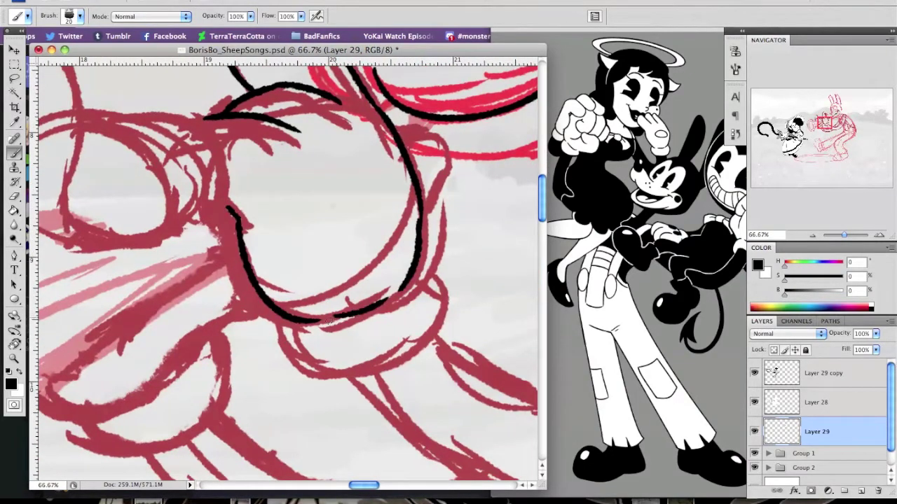
left_click_drag(383, 360, 413, 500)
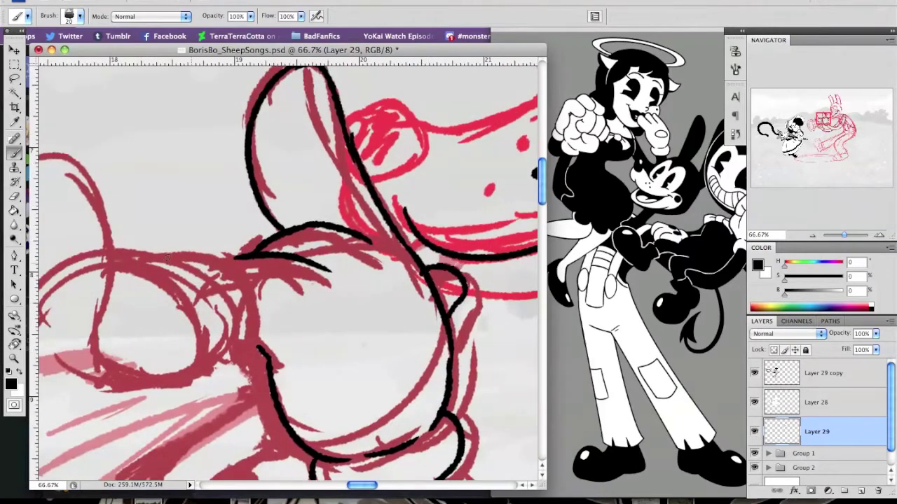
Step: Fill the mouth corner gap with black and ink the wolf's nose, muzzle top, cheek curve and eye outlines
key("e")
left_click_drag(294, 69, 267, 145)
left_click_drag(413, 333, 343, 388)
left_click_drag(324, 265, 269, 248)
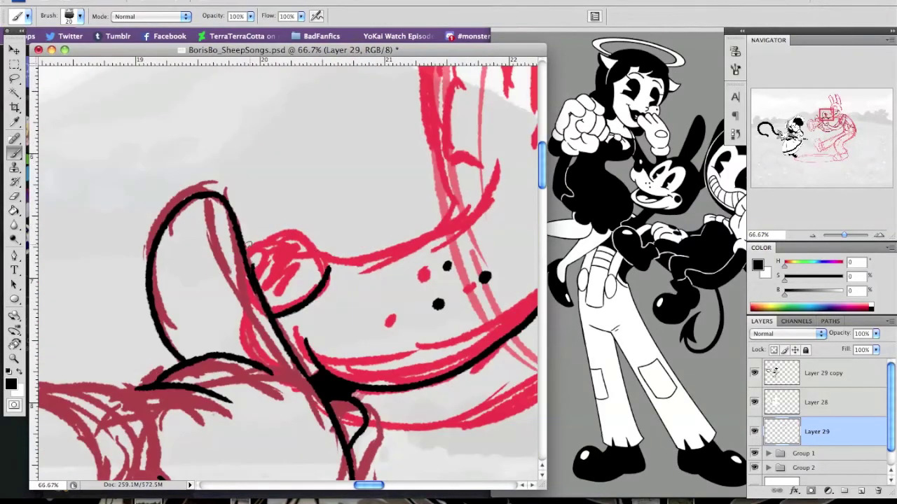
mouse_move(269, 300)
left_mouse_down()
mouse_move(272, 265)
mouse_move(153, 331)
mouse_move(81, 444)
left_mouse_up()
mouse_move(321, 210)
left_mouse_down()
mouse_move(269, 344)
mouse_move(316, 226)
mouse_move(455, 239)
left_mouse_up()
Step: Ink the closed eyelid arcs inside the wolf's eyes and the chin line under his smile
left_click(15, 196)
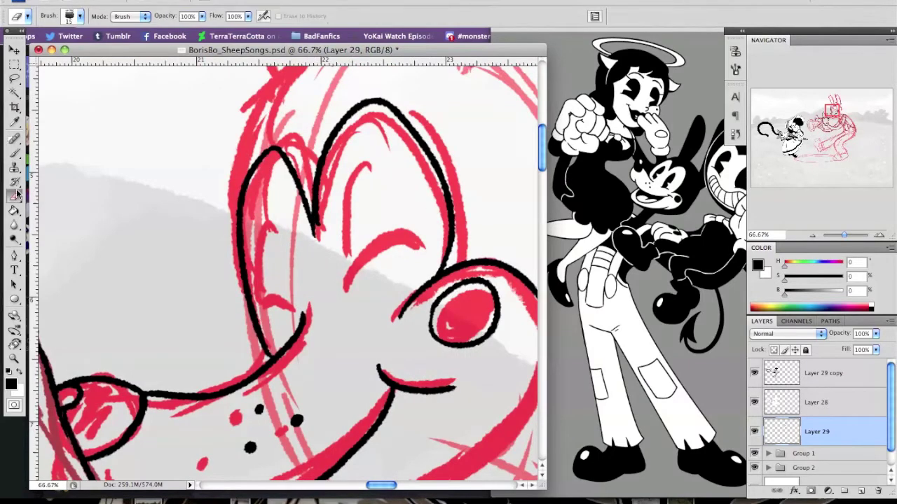
key("b")
left_click_drag(344, 301, 425, 246)
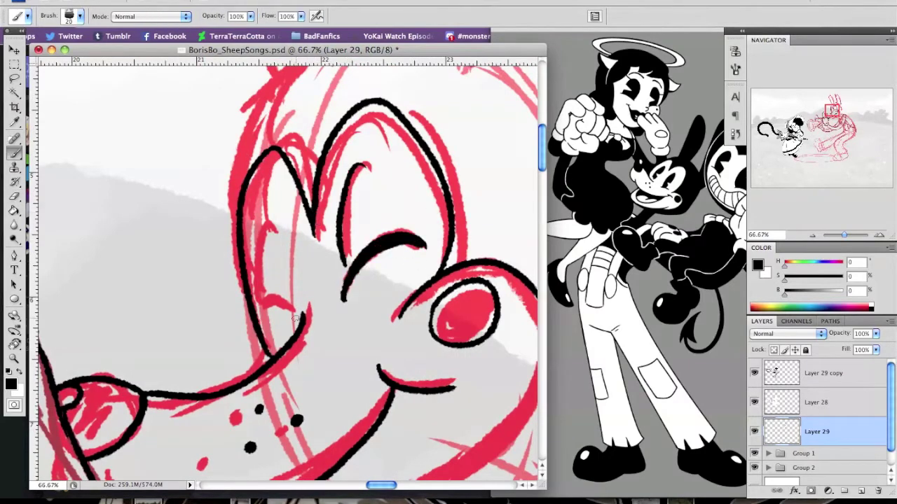
mouse_move(270, 303)
left_mouse_down()
mouse_move(314, 307)
mouse_move(257, 28)
left_mouse_up()
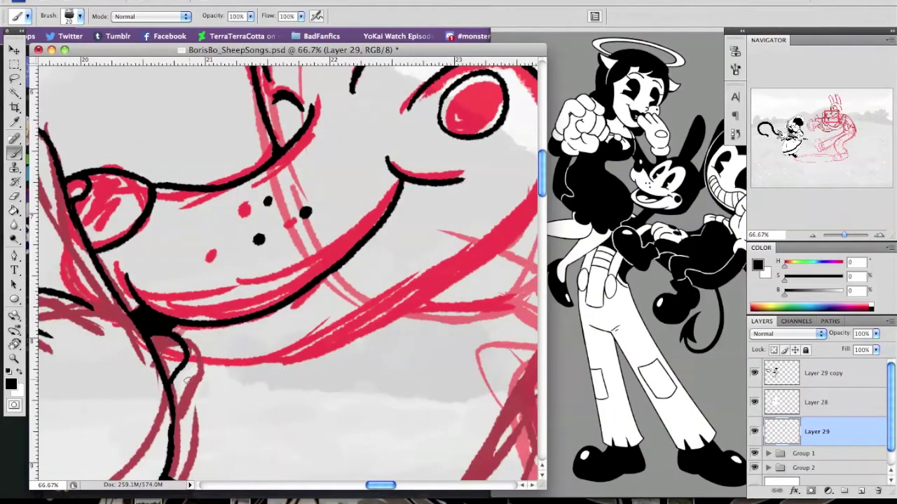
left_click_drag(532, 70, 469, 167)
left_click_drag(210, 280, 364, 357)
Step: Fill the wolf's nose and cheek spot with solid black using an adjusted selection
key("alt+ctrl+r")
left_click(652, 196)
key("g")
left_click(246, 212)
key("b")
key("ctrl+d")
Step: Ink the outer contour of the wolf's head around the face and fill it solid black
mouse_move(231, 252)
left_mouse_down()
mouse_move(126, 161)
mouse_move(105, 267)
mouse_move(145, 375)
left_mouse_up()
key("ctrl+minus")
key("ctrl+minus")
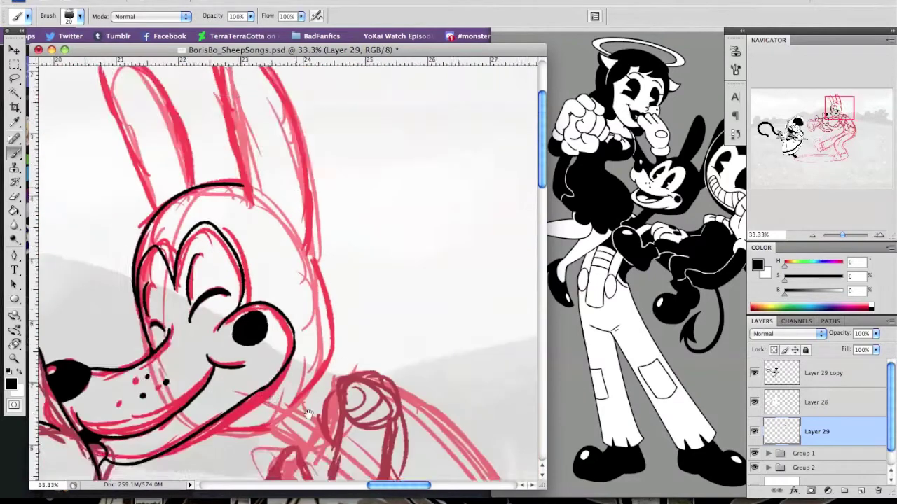
left_click_drag(252, 372, 287, 332)
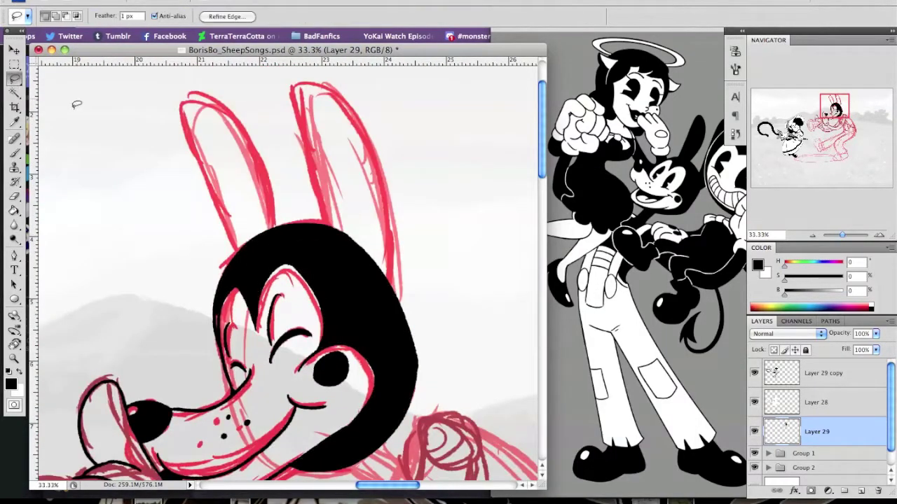
Step: Ink the wolf's rear ear as a tall curved shape above the head and fill it black
key("b")
left_click_drag(406, 427, 351, 258)
left_click_drag(316, 327, 305, 279)
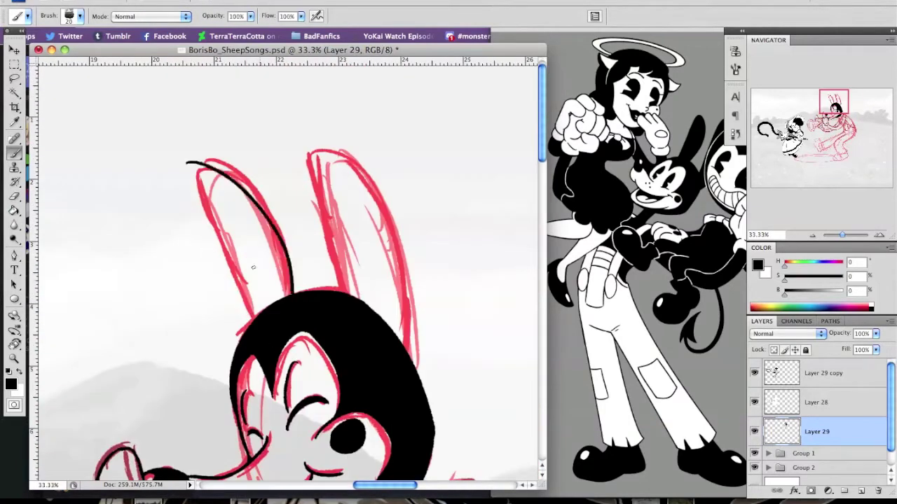
scroll(263, 199, "down", 2)
left_click_drag(252, 273, 128, 184)
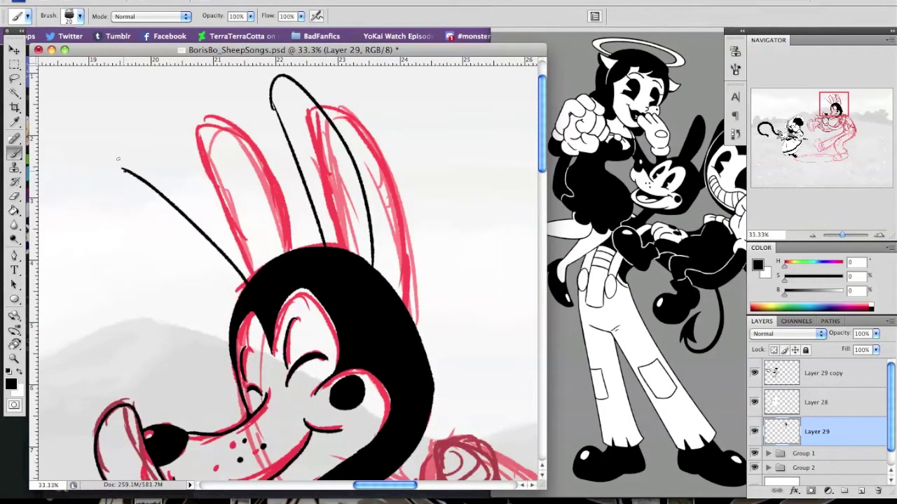
key("l")
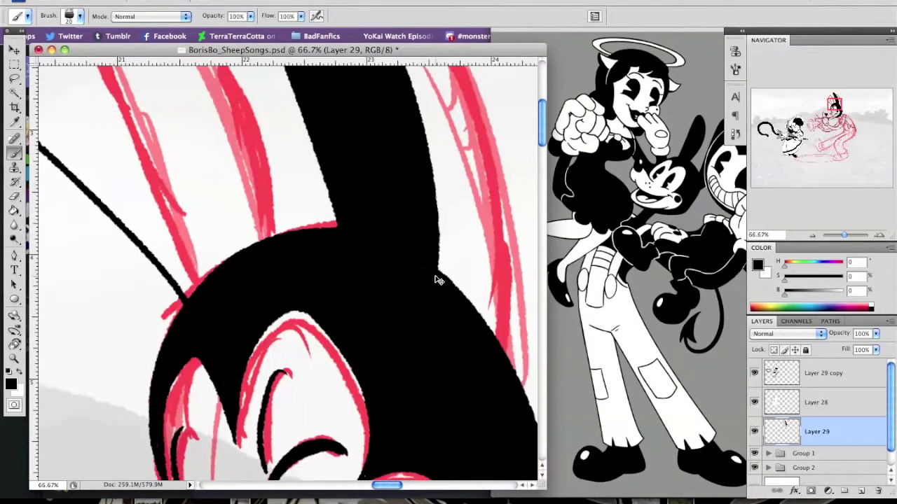
Step: Ink the wolf's front ear, fill it solid black and save the document
key("super+minus")
mouse_move(265, 280)
left_mouse_down()
mouse_move(178, 157)
mouse_move(151, 168)
left_mouse_up()
key("super+t")
key("Return")
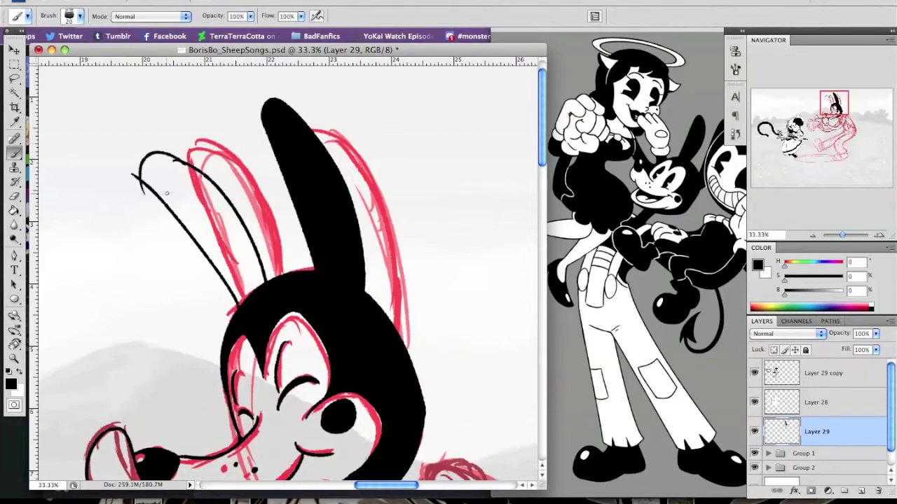
key("w")
left_click(204, 224)
key("g")
left_click(204, 224)
key("b")
mouse_move(70, 154)
left_mouse_down()
mouse_move(63, 145)
mouse_move(262, 336)
left_mouse_up()
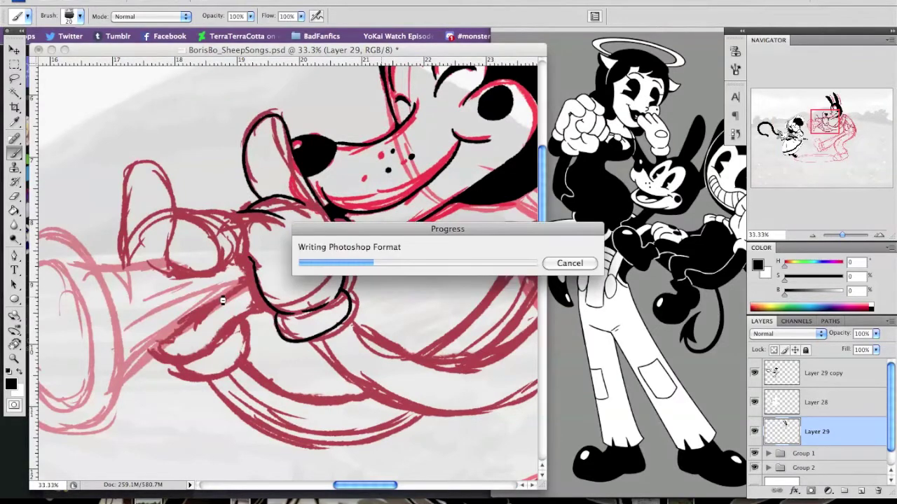
Step: Ink the horn's tube edges and the thumb and knuckles of the hand resting on top of it
key("super+equal")
left_click_drag(172, 310, 221, 337)
left_click_drag(403, 208, 186, 384)
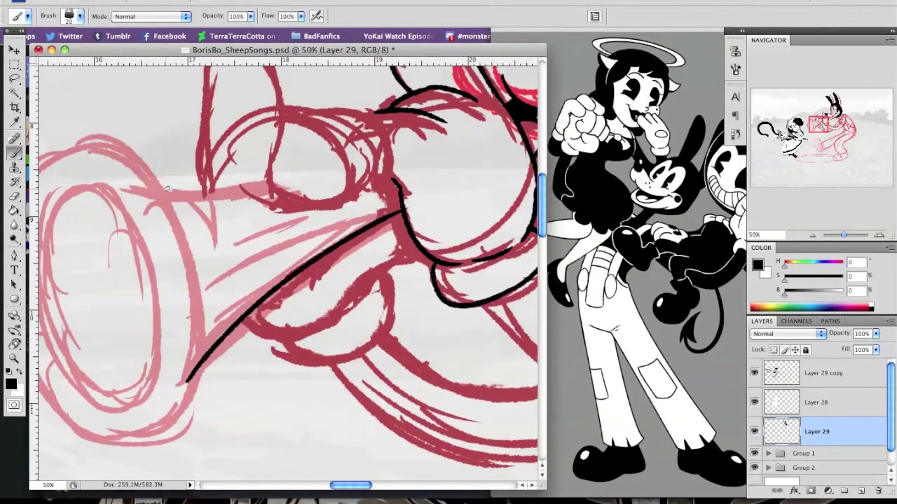
left_click_drag(175, 105, 159, 190)
left_click_drag(184, 277, 188, 191)
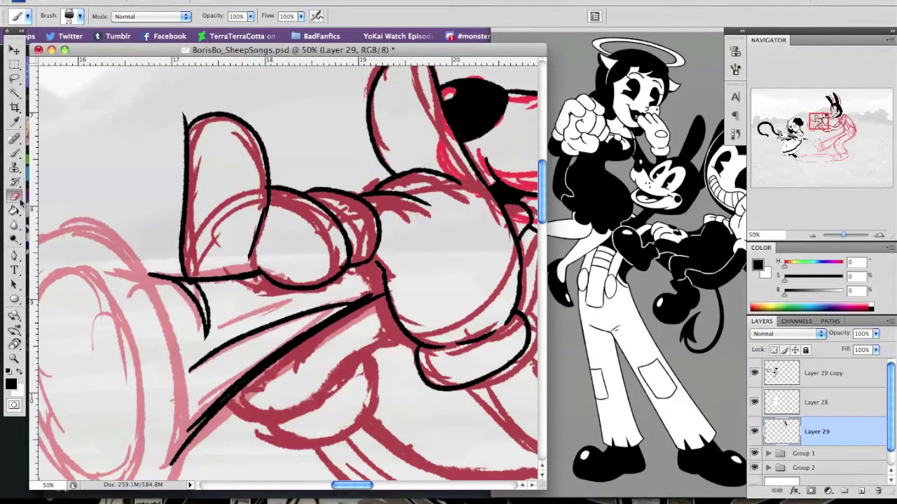
Step: Clean up the hand's line ends and ink the wolf's lower fingers curled beneath the horn
left_click_drag(168, 316, 203, 161)
mouse_move(393, 218)
left_mouse_down()
mouse_move(317, 287)
mouse_move(322, 252)
left_mouse_up()
mouse_move(295, 210)
left_mouse_down()
mouse_move(269, 273)
mouse_move(282, 238)
left_mouse_up()
left_click_drag(384, 275, 289, 286)
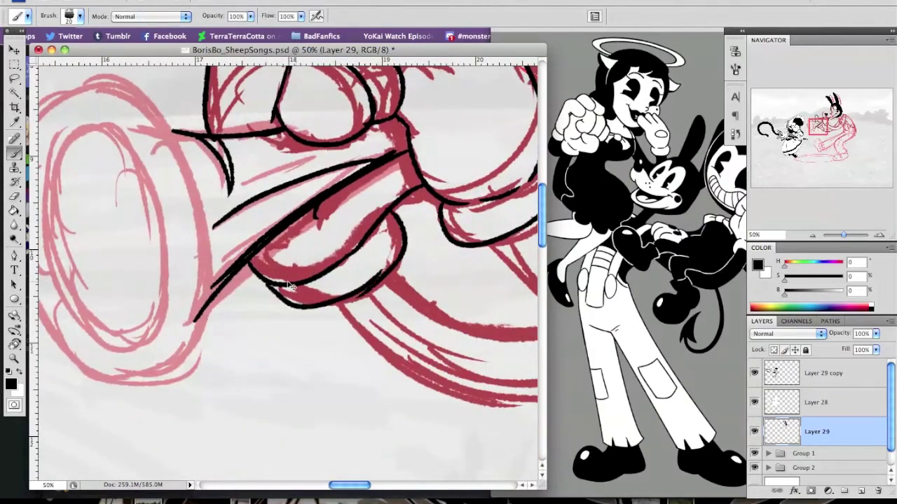
Step: Add Layer 30 and stroke an elliptical path in black over the horn's bell
key("ctrl+shift+alt+n")
key("p")
left_click_drag(280, 245, 392, 266)
right_click(176, 126)
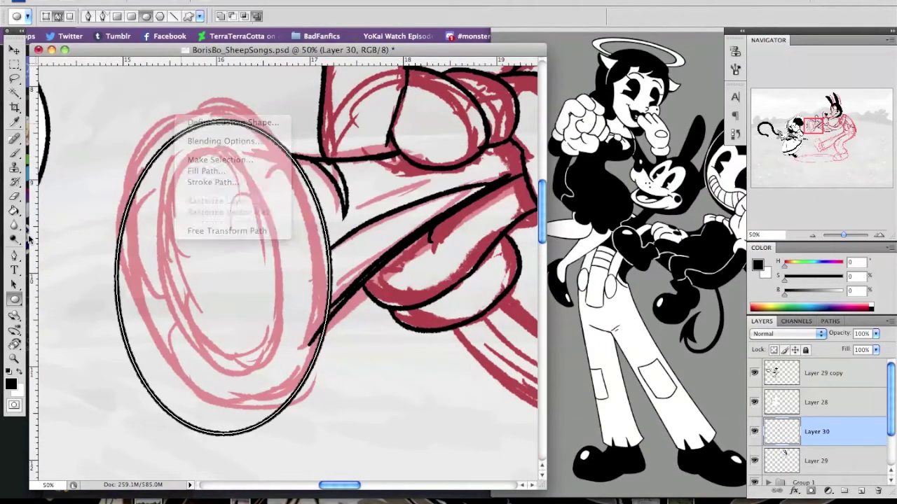
left_click(232, 226)
Step: Distort and warp the bell ellipse so it tilts to match the sketched horn opening
mouse_move(224, 280)
left_mouse_down()
mouse_move(234, 290)
mouse_move(135, 260)
left_mouse_up()
left_click(126, 0)
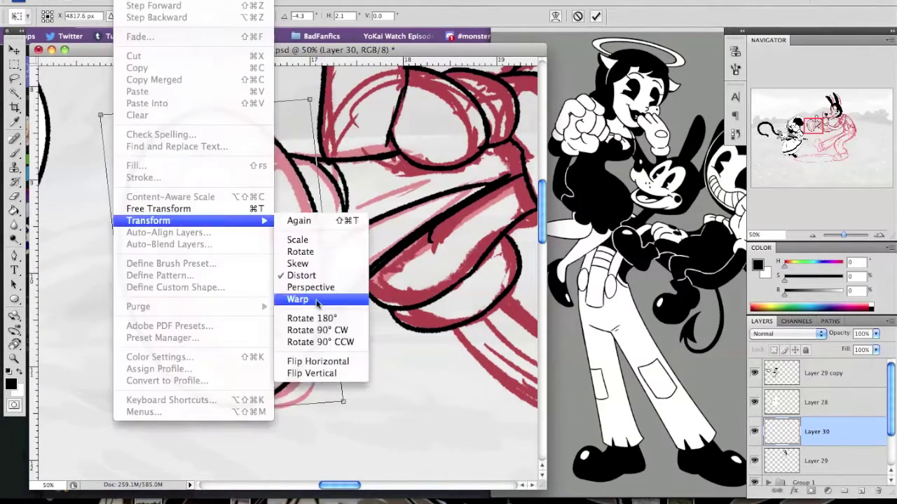
left_click(296, 299)
key("Return")
Step: Duplicate the bell ellipse twice and scale the copies down to form the horn's inner rims
key("ctrl+j")
left_click(126, 0)
key("ctrl+j")
key("ctrl+t")
left_click_drag(140, 462, 150, 381)
key("Return")
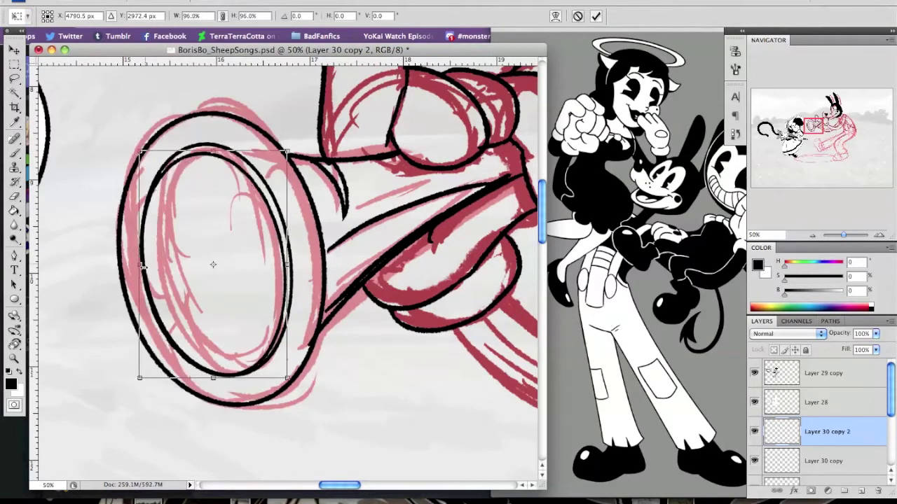
Step: Merge the ellipse layers with the line art and fill the horn with solid black
right_click(826, 432)
left_click(821, 464)
left_click(14, 91)
left_click(210, 168)
left_click(339, 16)
left_click(653, 196)
key("alt+BackSpace")
key("ctrl+d")
Step: Add a new Layer 29 above the merged line art for the arms and save the document
key("e")
scroll(310, 234, "down", 3)
scroll(387, 216, "up", 3)
left_click_drag(387, 216, 191, 171)
left_click_drag(491, 231, 108, 217)
left_click(861, 492)
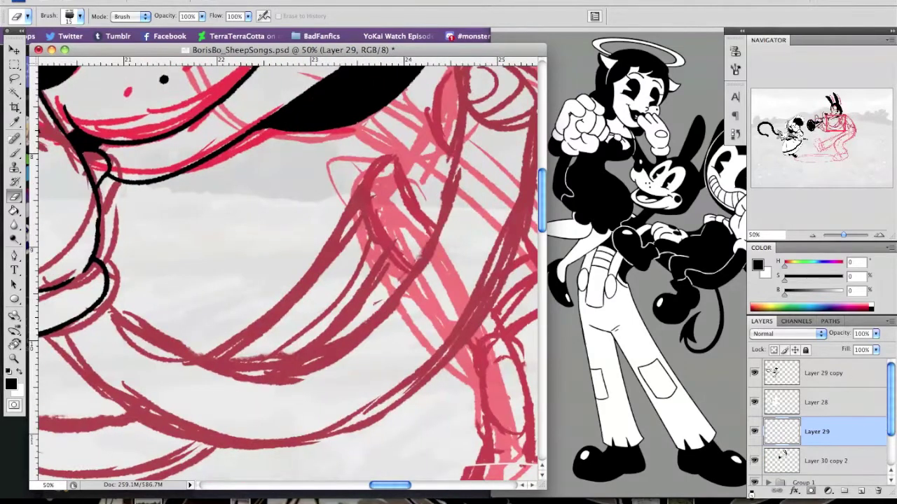
key("ctrl+s")
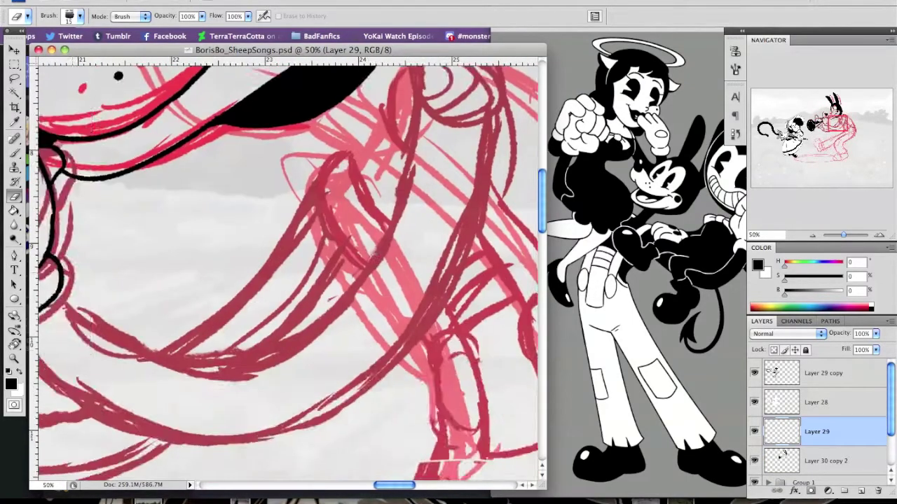
Step: Draw a curved pen path from the wolf's shoulder to the near glove cuff and stroke it as a thick black arm
key("ctrl+minus")
key("ctrl+minus")
key("p")
scroll(315, 210, "up", 1)
left_click(344, 80)
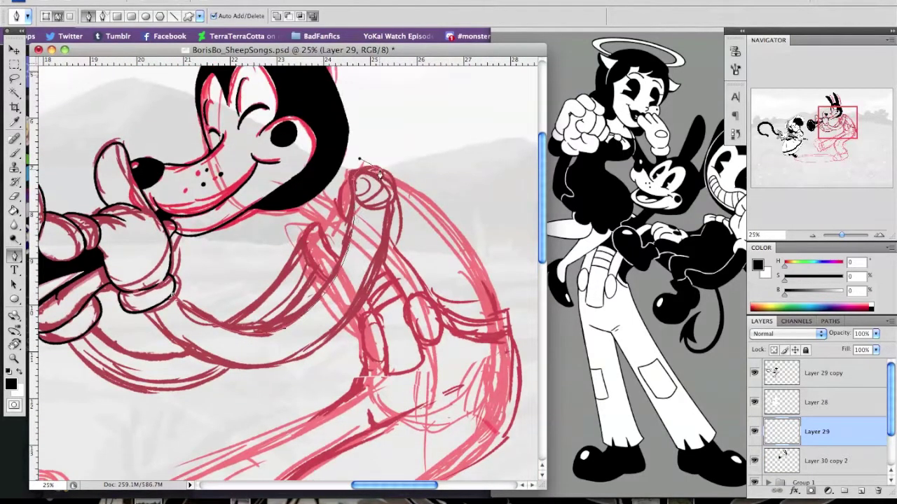
left_click_drag(203, 355, 259, 395)
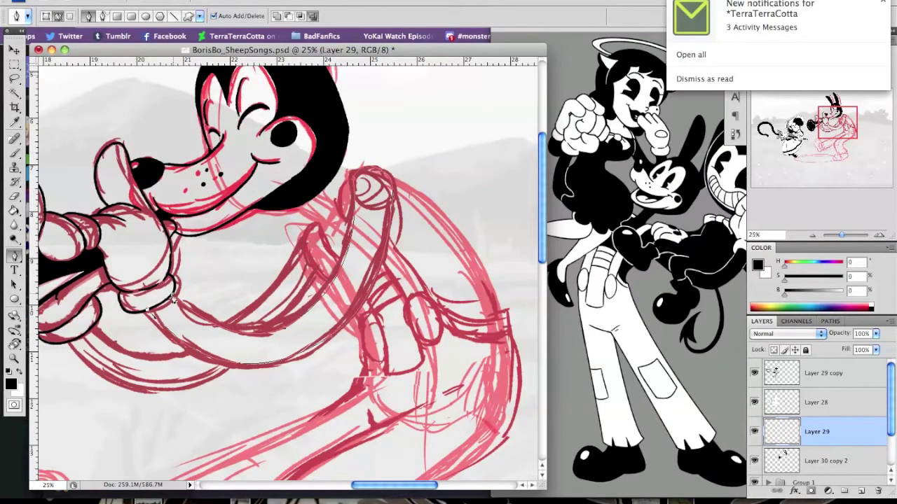
right_click(407, 234)
left_click(461, 298)
Step: Ink the wolf's neck, chest and overall strap edges around the arm, and fill the neck solid black
key("b")
key("ctrl+equal")
mouse_move(282, 336)
left_mouse_down()
mouse_move(294, 211)
mouse_move(308, 182)
mouse_move(326, 194)
mouse_move(300, 141)
left_mouse_up()
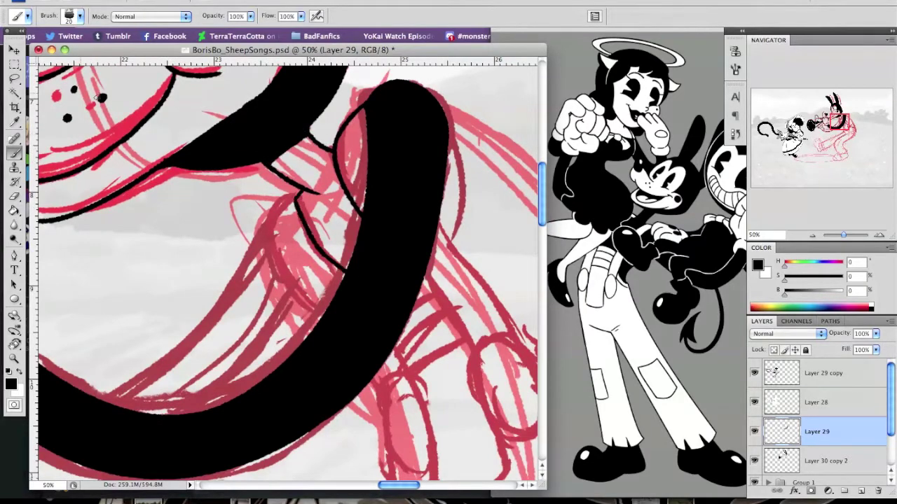
key("super+alt+r")
left_click(645, 194)
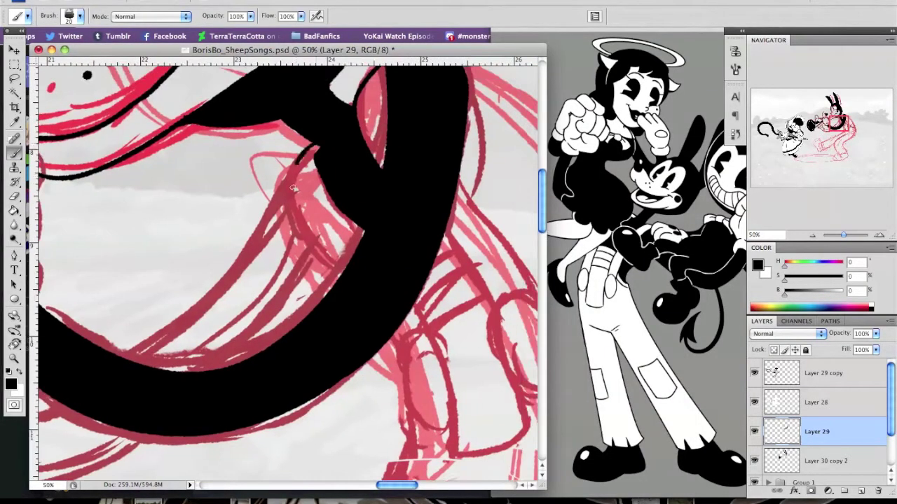
left_click_drag(302, 163, 320, 185)
left_click_drag(330, 224, 347, 261)
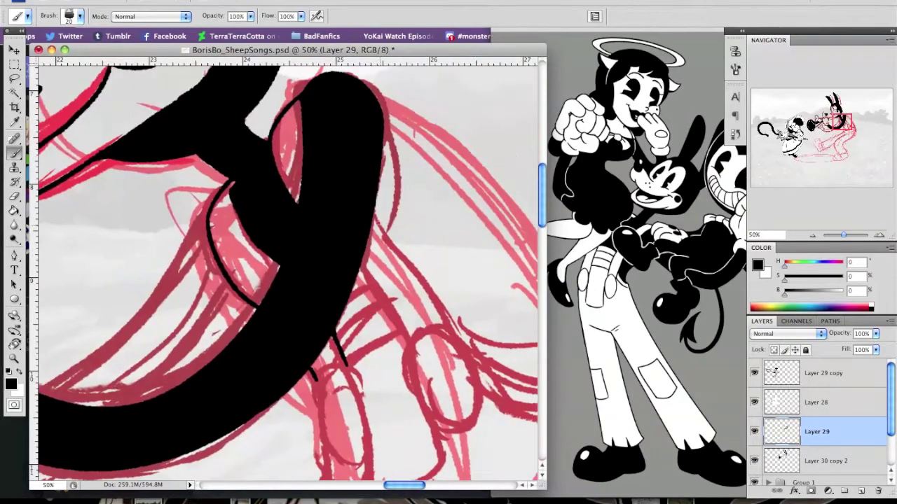
Step: Add Layer 30 below the near arm and stroke a curved pen path as the thick black far arm
key("super+shift+alt+n")
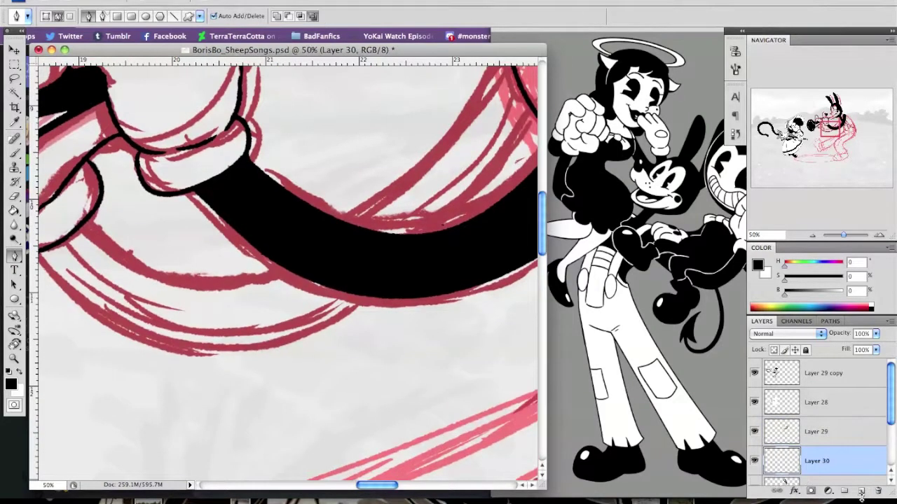
key("super+minus")
key("p")
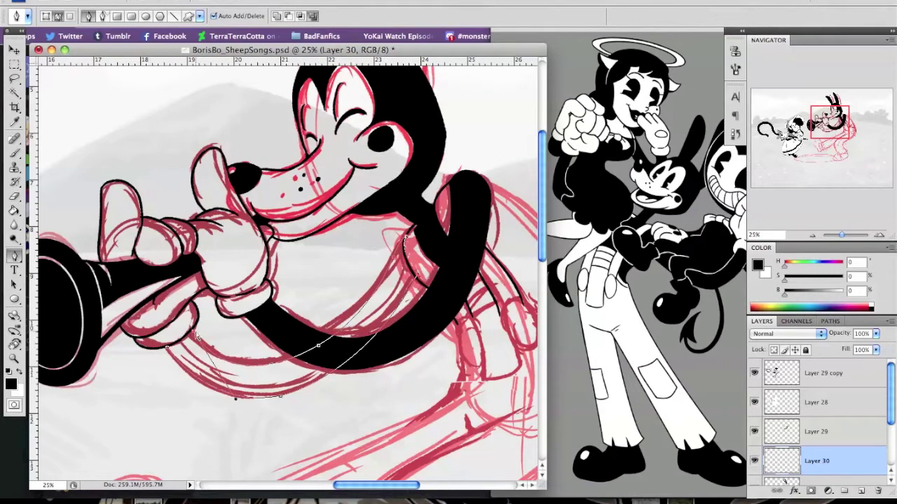
right_click(405, 241)
left_click(452, 318)
Step: Clean up the end of the far arm where it meets the lower hand
key("e")
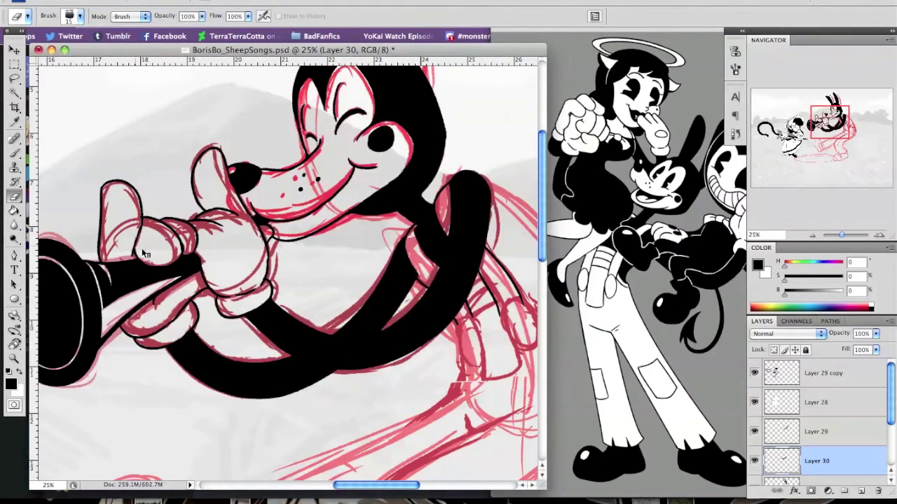
key("e")
key("super+equal")
key("super+equal")
key("super+equal")
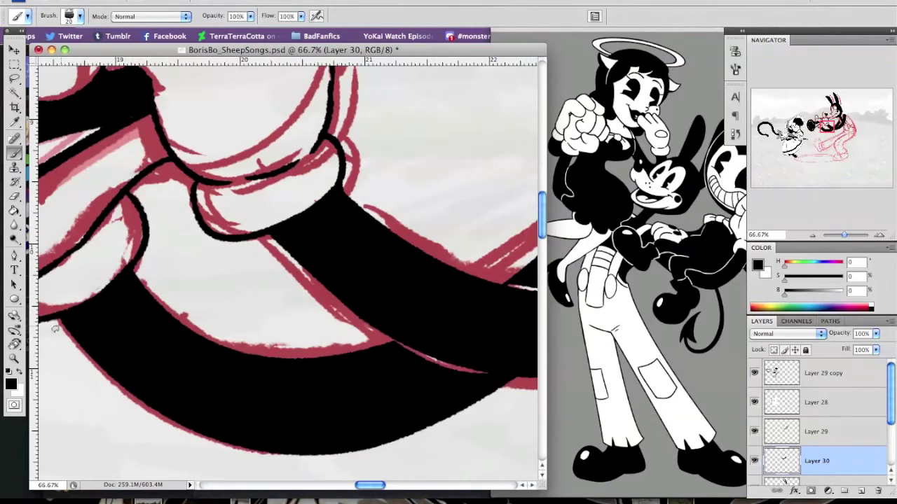
key("b")
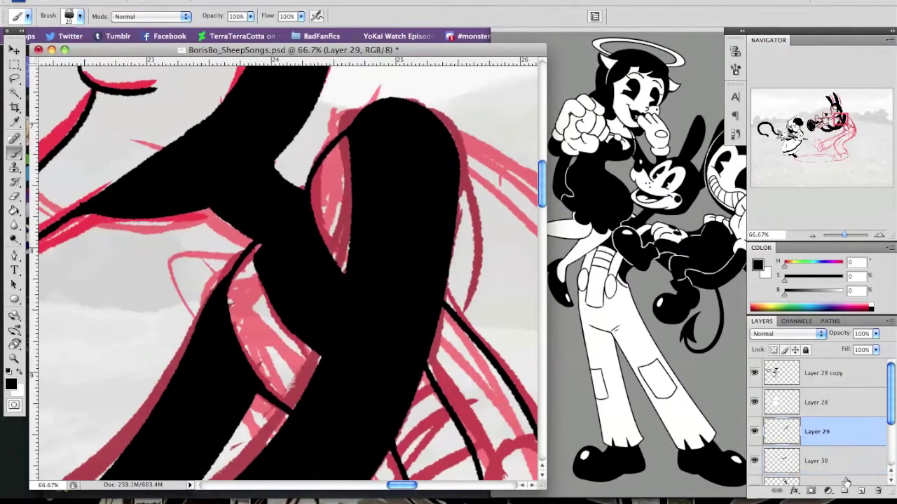
Step: Merge the arm layers into Layer 29 and ink the upper edge of the overalls' bib
left_click_drag(849, 481, 849, 484)
scroll(346, 204, "down", 5)
scroll(346, 204, "right", 3)
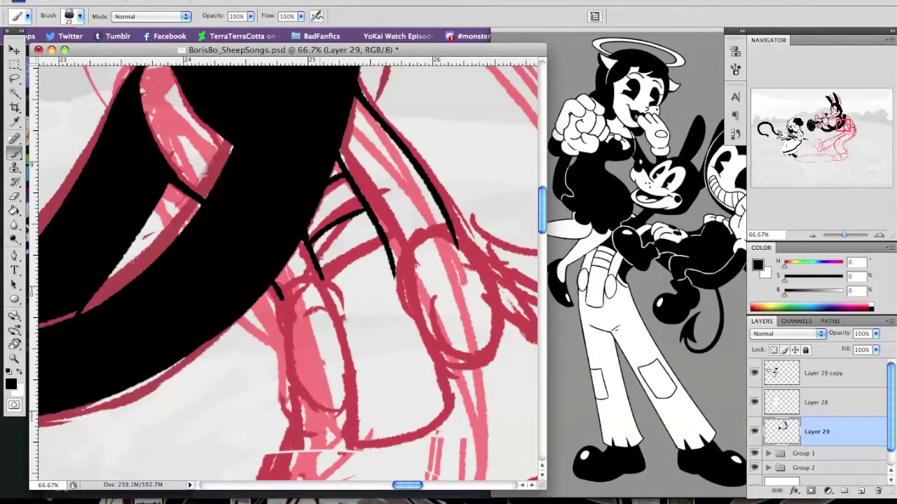
Step: Ink the two oval strap fasteners on the front of the wolf's overalls
scroll(326, 261, "down", 4)
left_click_drag(294, 178, 316, 298)
scroll(322, 266, "right", 5)
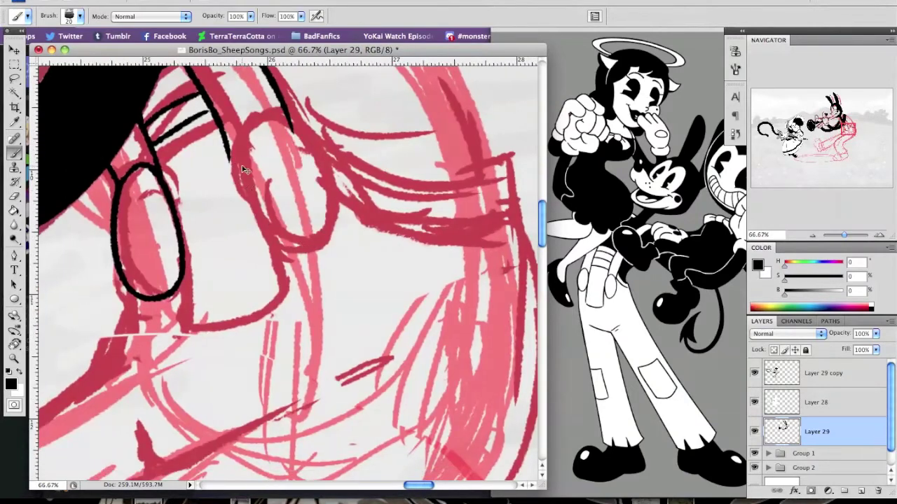
left_click_drag(245, 171, 231, 167)
left_click_drag(226, 133, 238, 172)
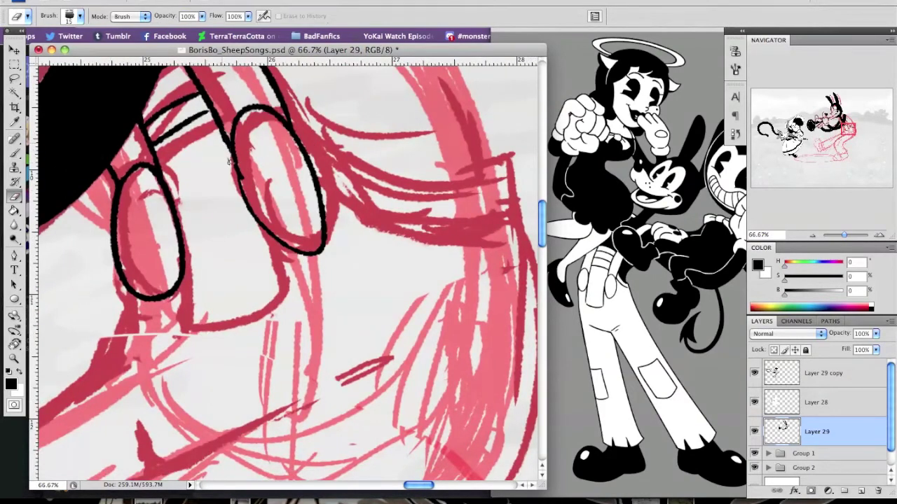
Step: Ink the overalls' back waistline, stroke a pen path along the wolf's back and fill the enclosed torso solid black
key("super+minus")
key("super+minus")
scroll(280, 273, "up", 3)
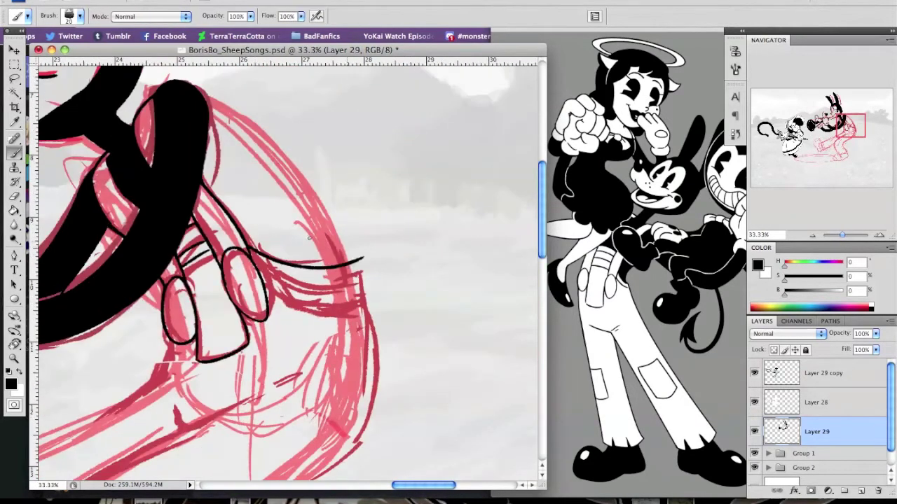
key("p")
left_click(200, 149)
left_click_drag(350, 338, 396, 483)
right_click(375, 175)
left_click(410, 242)
key("Return")
left_click_drag(228, 235, 229, 183)
key("g")
left_click(228, 182)
key("ctrl+d")
key("b")
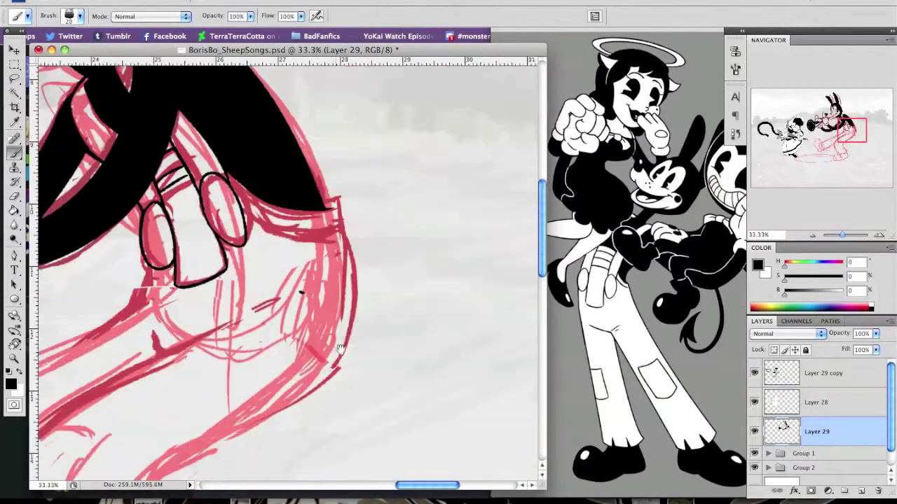
Step: Ink the overalls' seat and the back of the near leg down to the knee, warping the lower line to fit the sketch
key("super+plus")
scroll(359, 164, "down", 3)
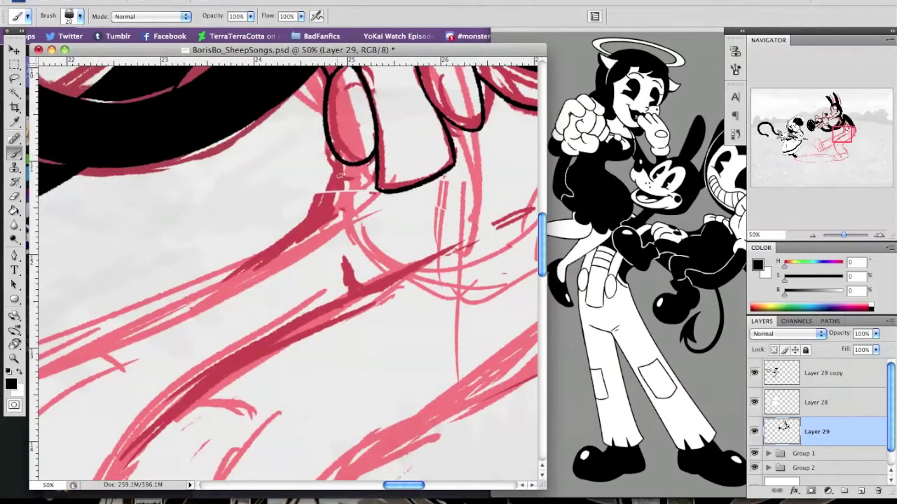
key("super+minus")
key("super+minus")
left_click_drag(441, 212, 464, 105)
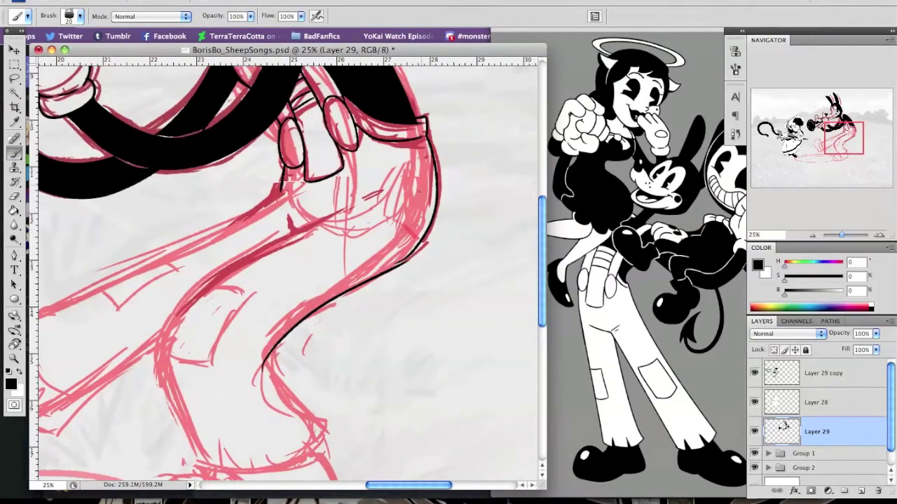
key("ctrl+t")
right_click(300, 323)
left_click(308, 330)
left_click_drag(300, 324, 290, 320)
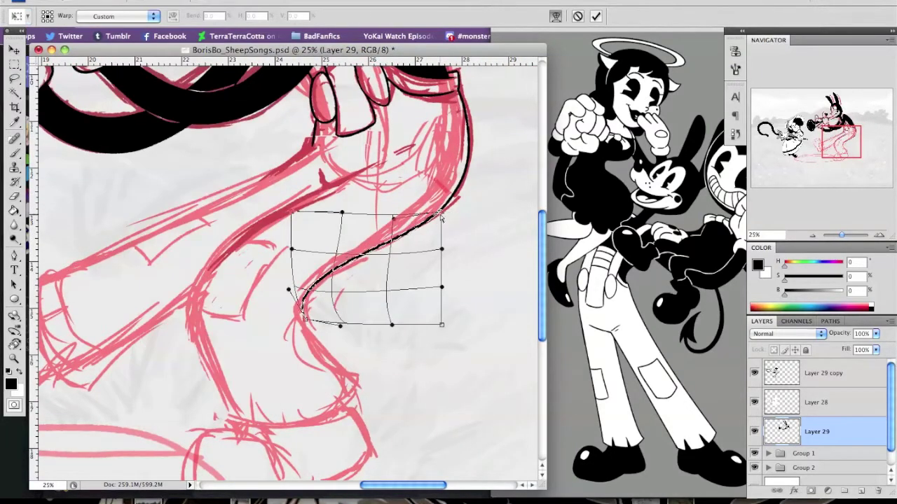
key("Return")
Step: Add Layer 30, ink the front edge of the near trouser leg and warp the line onto the sketch
key("b")
key("super+alt+shift+n")
mouse_move(210, 70)
left_mouse_down()
mouse_move(300, 295)
mouse_move(182, 77)
left_mouse_up()
left_click_drag(342, 186, 210, 420)
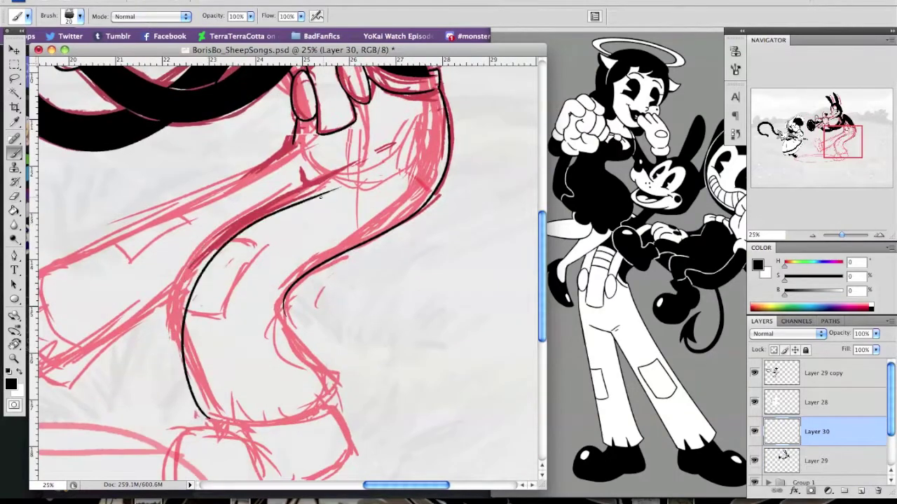
key("ctrl+t")
right_click(210, 294)
left_click(217, 301)
left_click_drag(210, 281, 184, 300)
key("Return")
key("b")
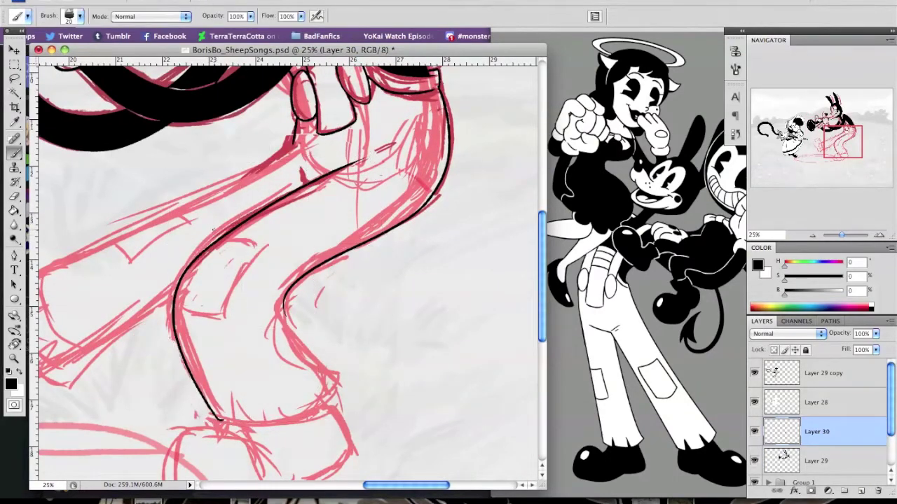
Step: Stroke a pen path along the upper edge of the raised far leg from hip to cuff
left_click_drag(314, 167, 426, 163)
key("p")
right_click(276, 290)
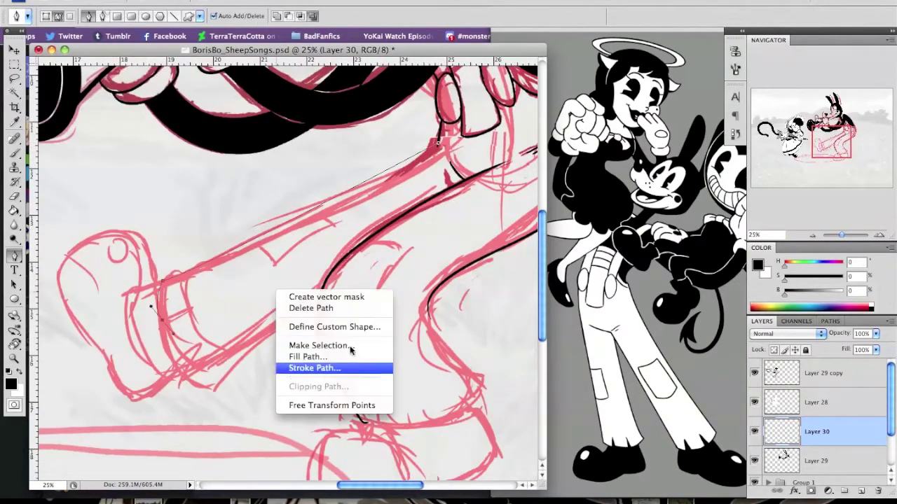
left_click(330, 366)
key("b")
Step: Ink the ragged cuff and lower edge of the raised far leg, erasing stray ends at the cuff's corner
left_click_drag(330, 367, 353, 300)
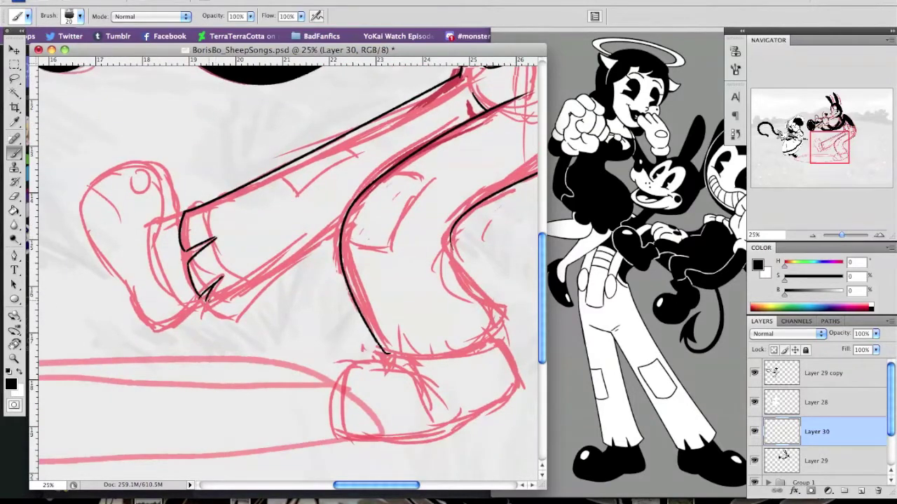
key("ctrl+plus")
key("e")
left_click_drag(352, 306, 303, 324)
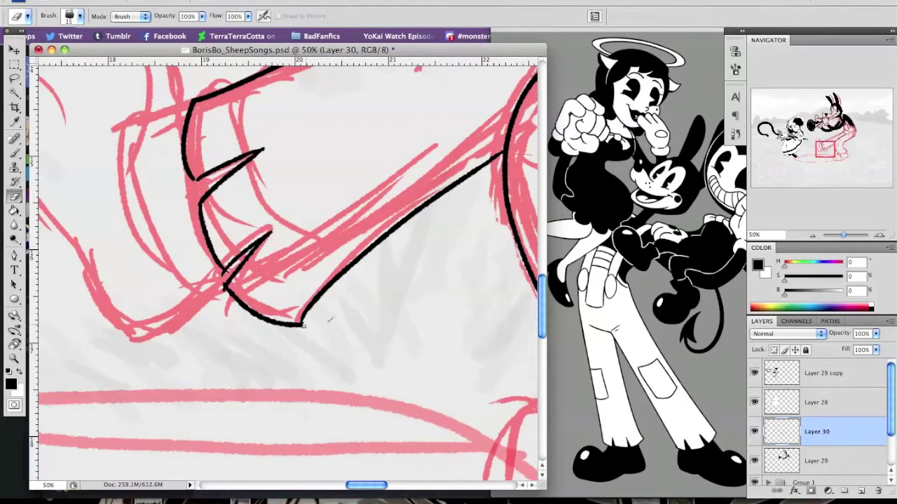
Step: Ink the raised foot's shoe, fill it solid black and save the document
left_click_drag(91, 249, 252, 264)
left_click_drag(316, 362, 309, 461)
key("h")
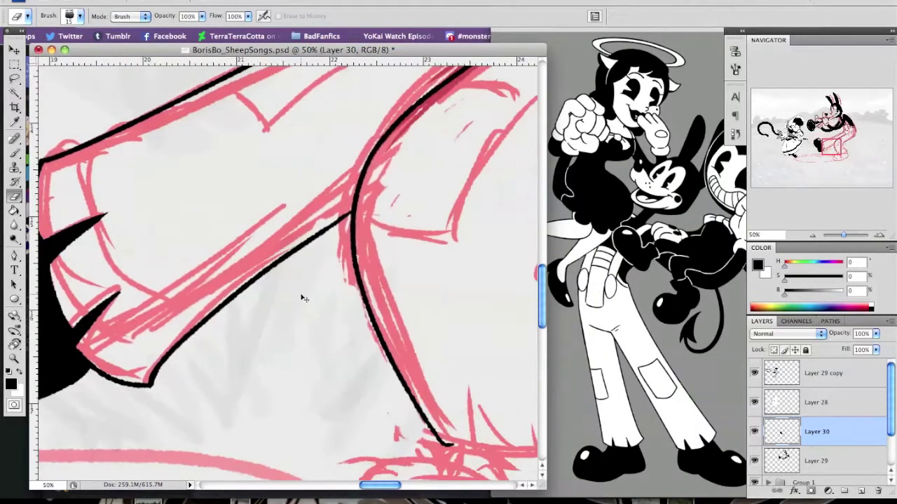
key("ctrl+s")
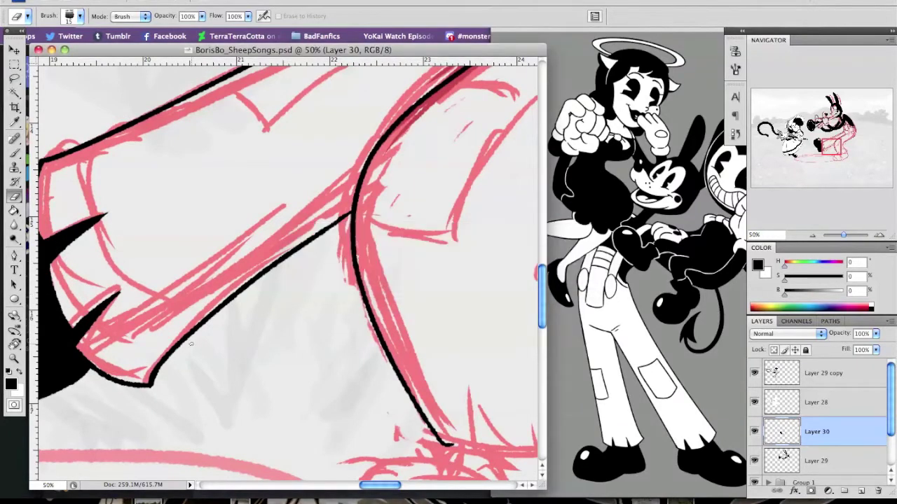
Step: Ink the knee patches on the far and near trouser legs
key("b")
left_click(313, 251, "shift")
key("e")
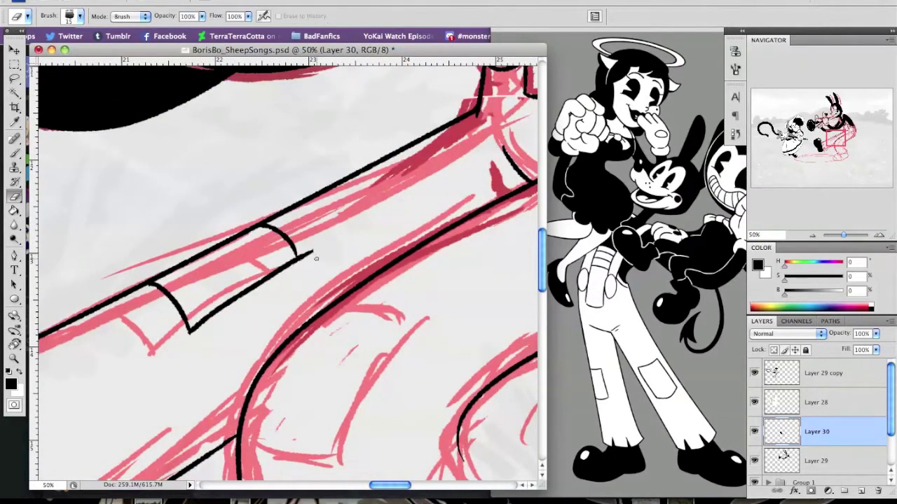
scroll(335, 358, "down", 5)
left_click_drag(336, 201, 322, 296)
Step: Ink the back of the near leg's shin and its ragged cuff with two pointed tears
scroll(299, 360, "right", 5)
scroll(300, 360, "down", 3)
left_click_drag(322, 67, 398, 309)
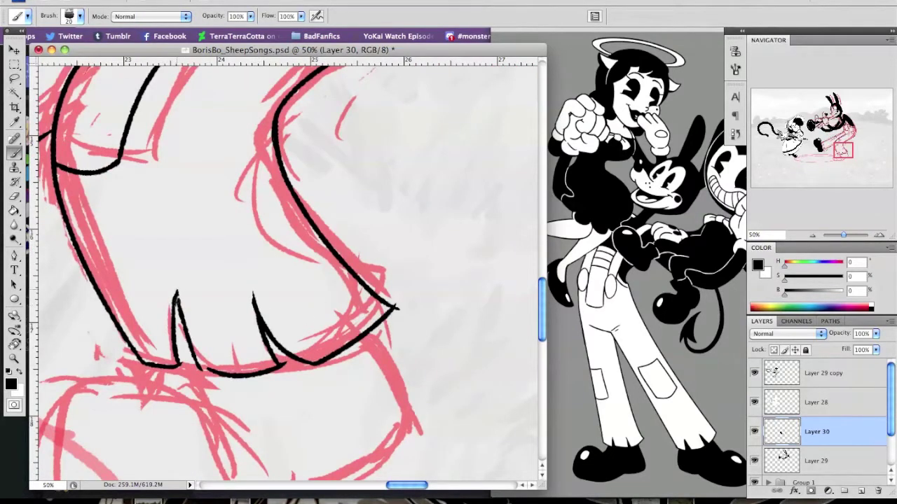
Step: Outline the near shoe with an oval highlight and fill its refined selection solid black around the highlight
scroll(257, 346, "down", 8)
scroll(257, 345, "left", 7)
key("b")
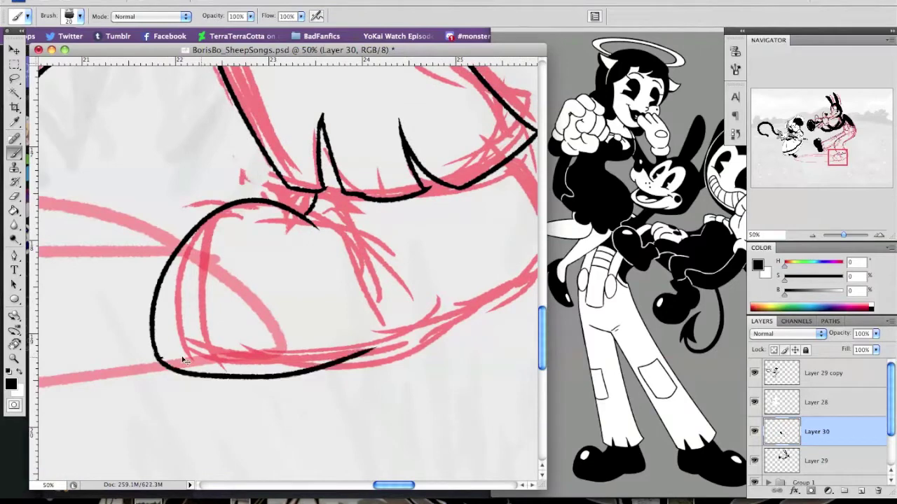
scroll(183, 359, "right", 5)
scroll(184, 360, "up", 1)
left_click_drag(308, 364, 423, 284)
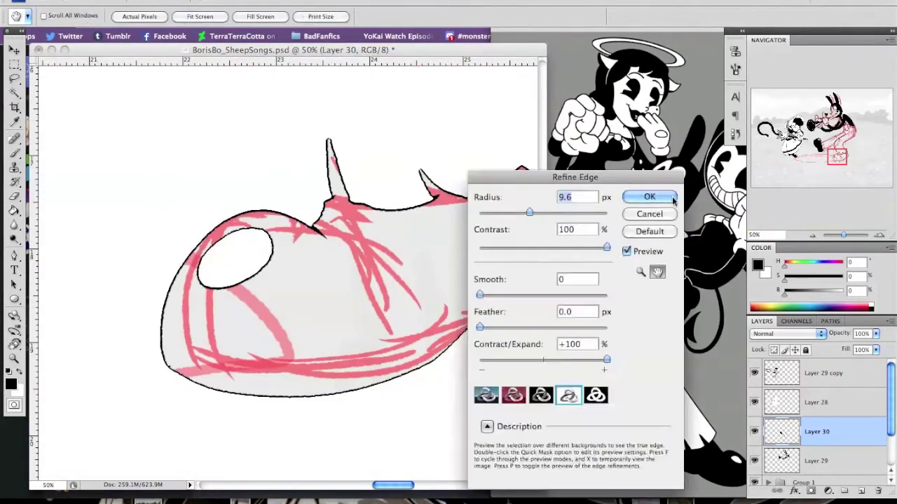
key("Return")
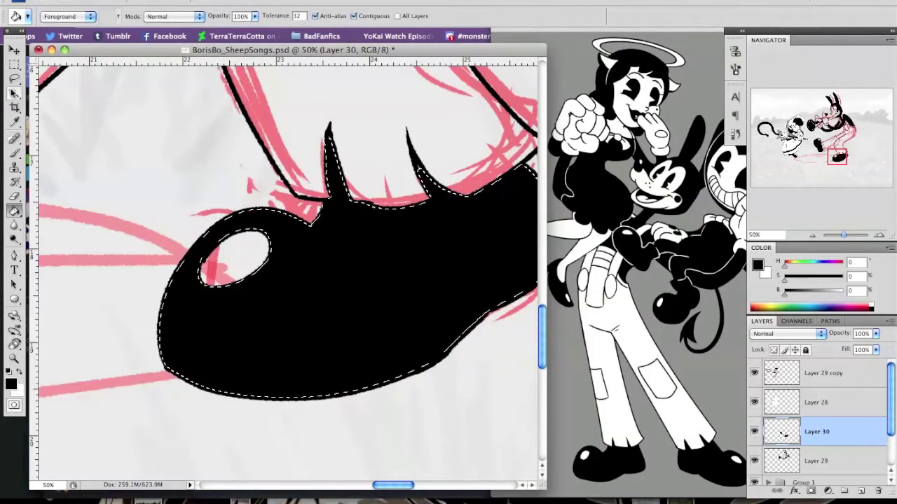
key("ctrl+d")
key("b")
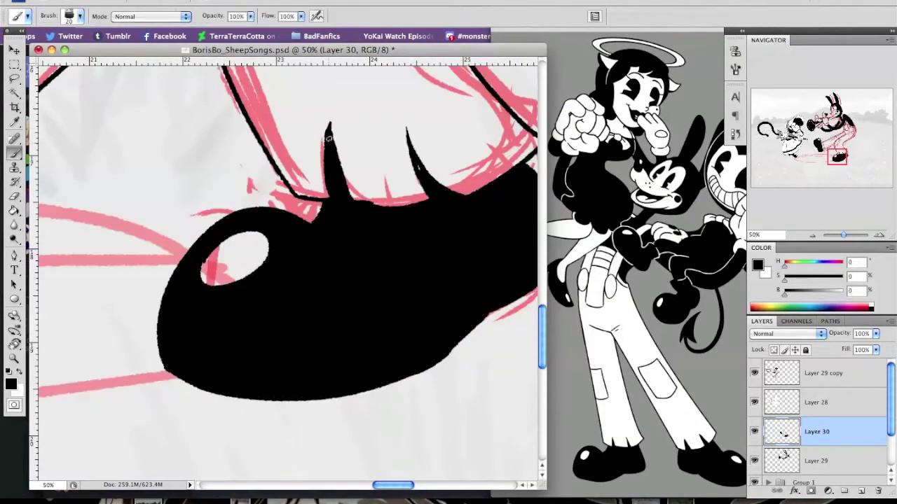
Step: Tidy the near cuff's tears and merge the wolf's line art from Layer 29 into Layer 30
scroll(331, 125, "right", 3)
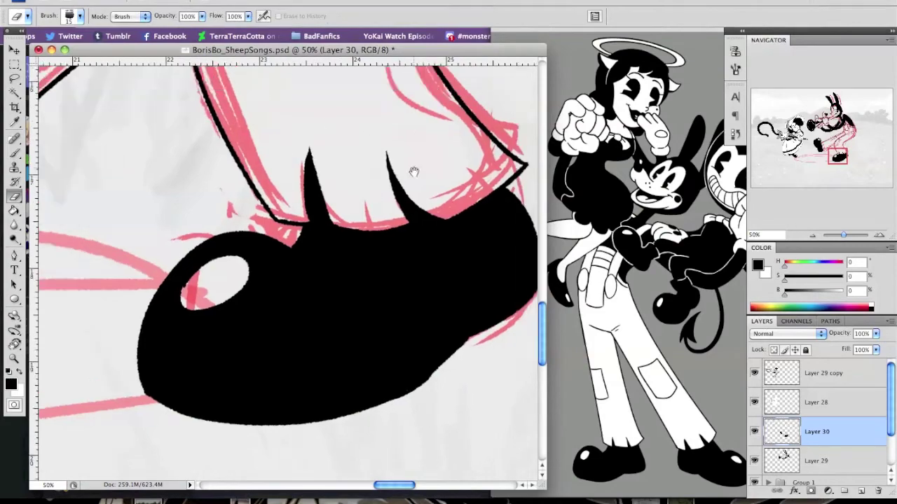
scroll(331, 125, "down", 3)
key("super+minus")
key("super+minus")
key("super+minus")
key("super+minus")
right_click(834, 457)
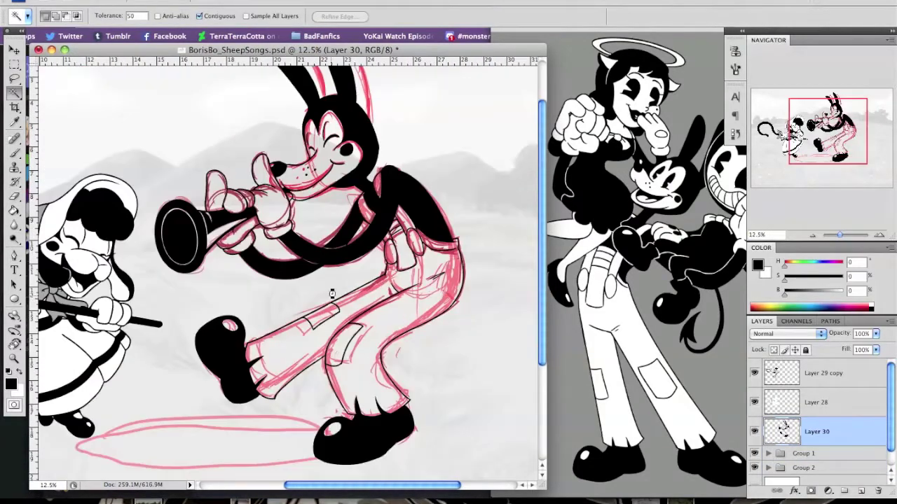
Step: Select the wolf's whole silhouette with a 9.6 px Refine Edge radius and fill it red on new Layer 31 below the line art
key("super+alt+r")
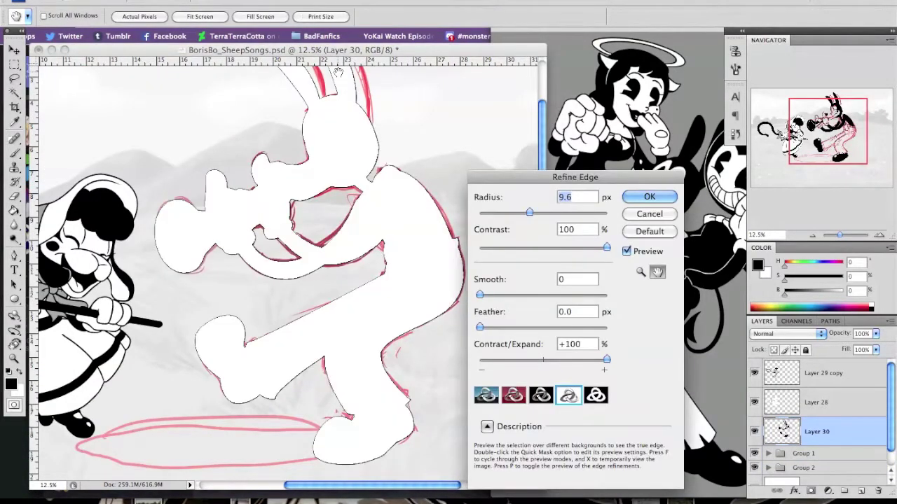
key("Return")
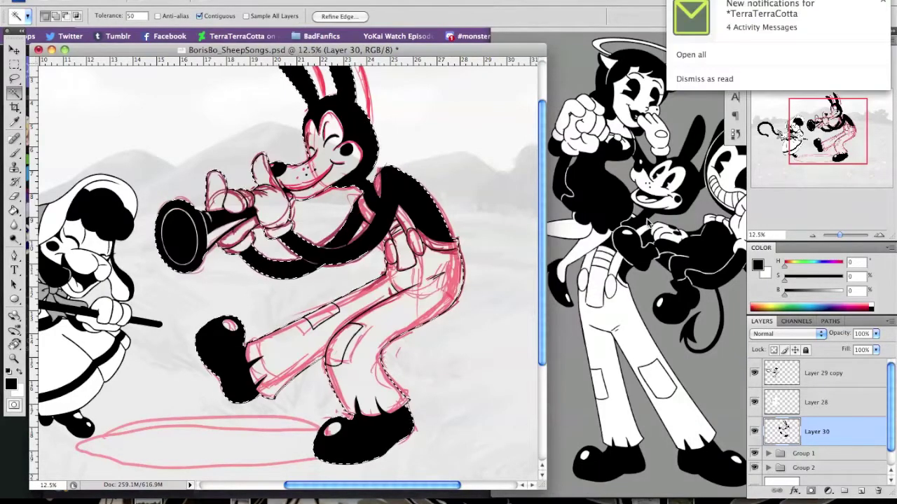
key("g")
left_click(861, 490)
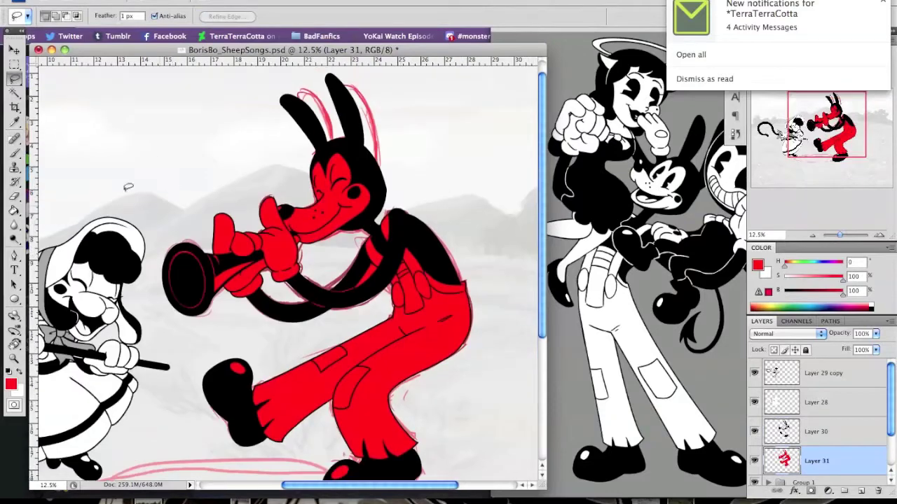
Step: Lock Layer 31's transparent pixels and recolour the wolf's red base fill white
key("b")
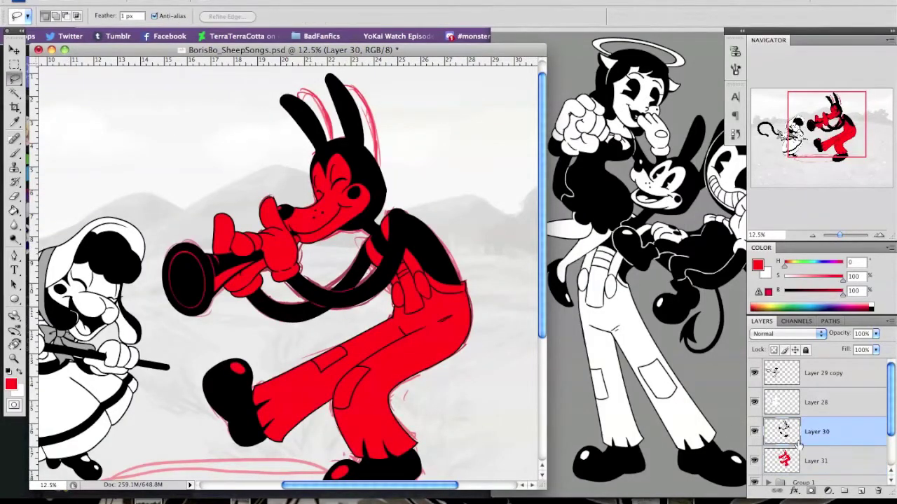
key("d")
scroll(299, 209, "up", 3)
scroll(327, 196, "down", 1)
key("g")
key("x")
scroll(267, 341, "down", 4)
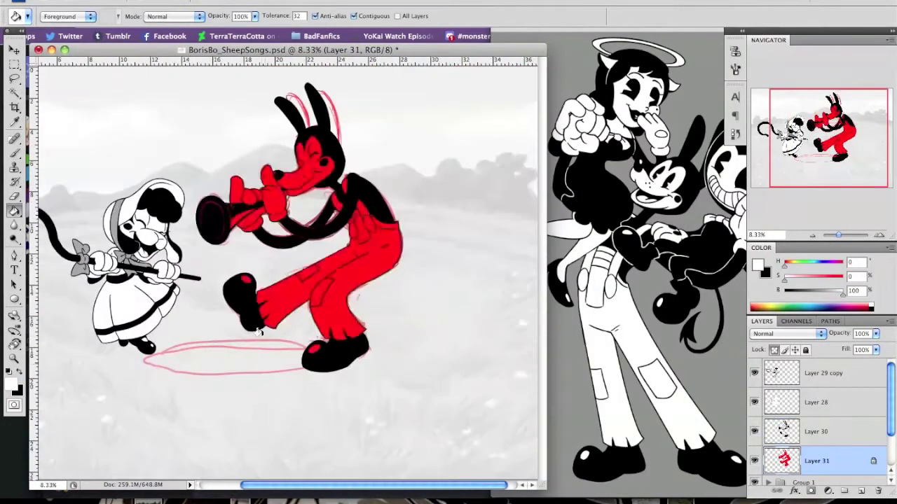
left_click(262, 360)
Step: Select Layers 30 and 31 together and save the document
scroll(816, 440, "down", 5)
scroll(816, 440, "up", 3)
left_click(817, 432, "shift")
key("v")
left_click(446, 315)
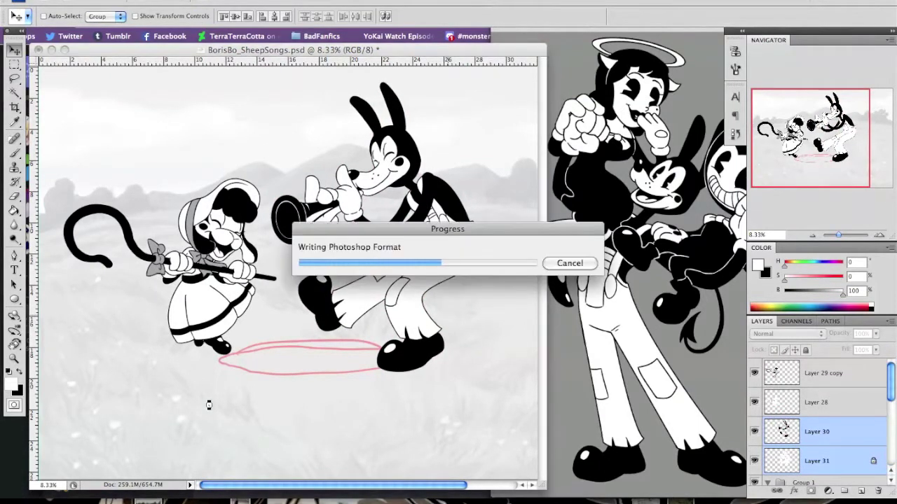
Step: Show the sheep sketch, fade the shepherdess's artwork and add Layer 32, with the BoSheep_Twitter.png reference alongside
left_click(755, 459)
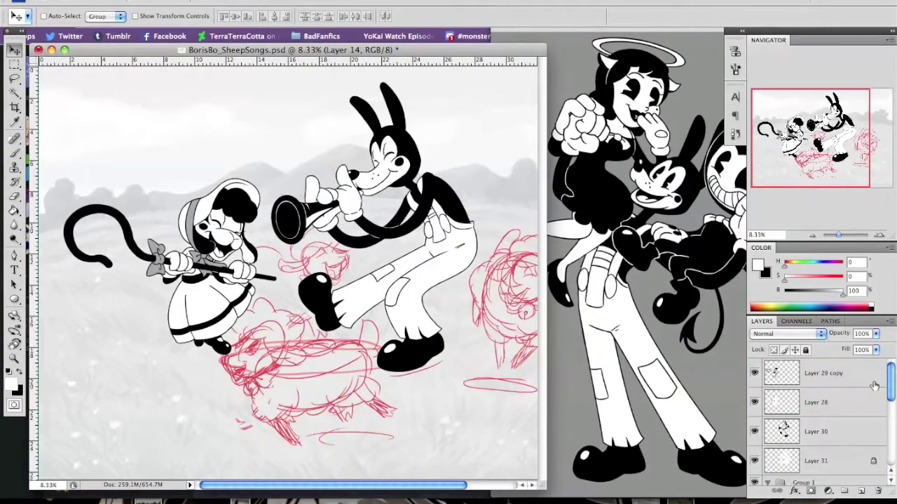
left_click(758, 414)
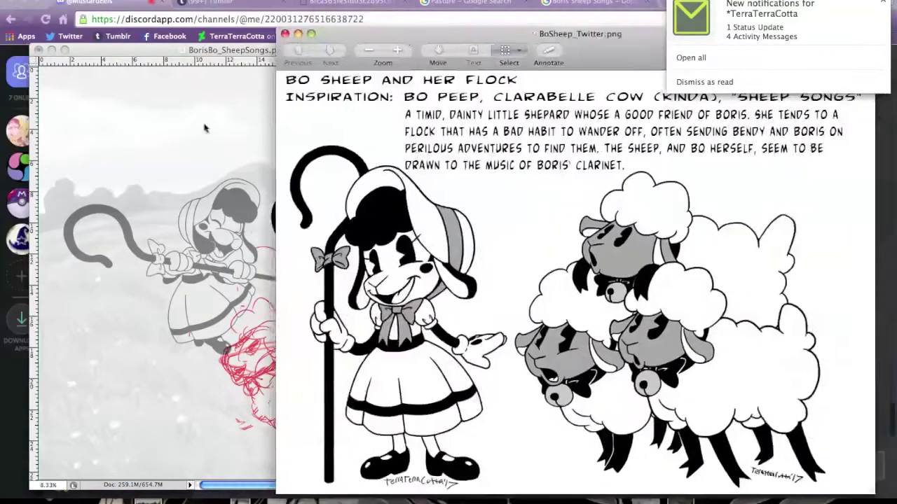
key("b")
key("super+equal")
scroll(251, 250, "down", 3)
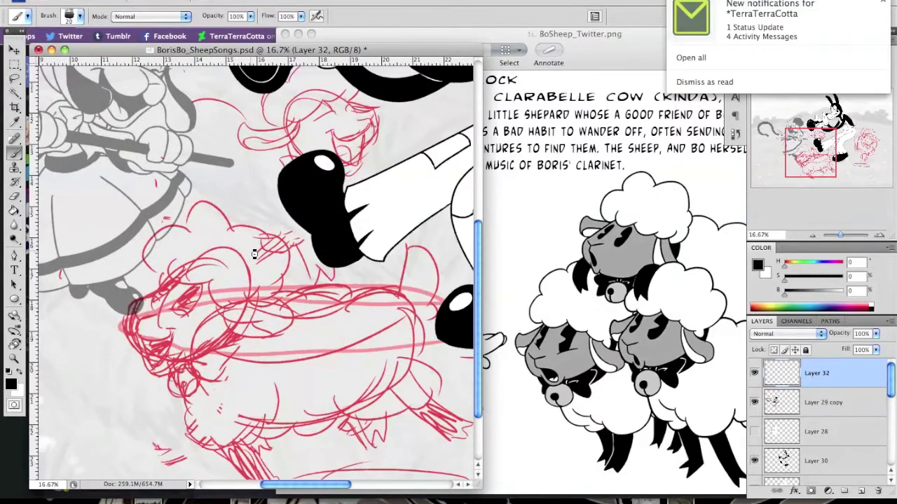
Step: Ink the front sheep's muzzle, eyes, open mouth with tongue, and jawline on Layer 32
key("super+equal")
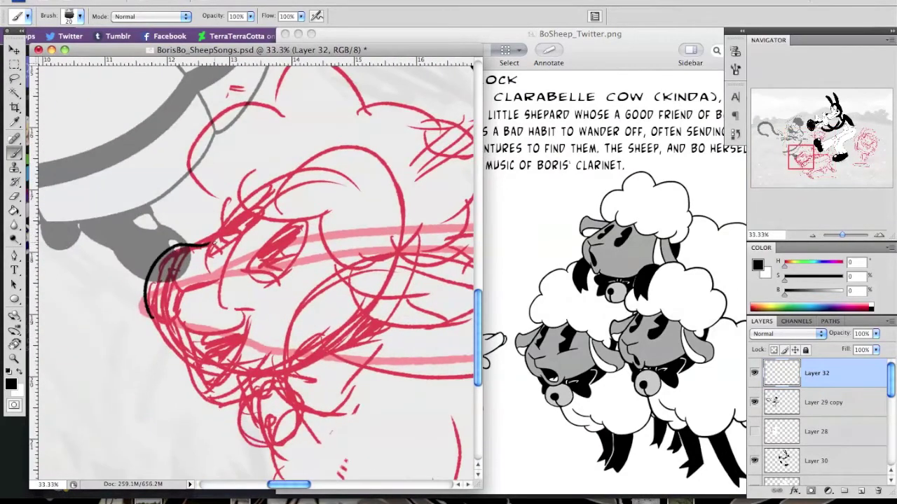
scroll(254, 212, "down", 2)
mouse_move(210, 242)
left_mouse_down()
mouse_move(254, 212)
mouse_move(180, 265)
left_mouse_up()
scroll(180, 265, "down", 2)
key("super+equal")
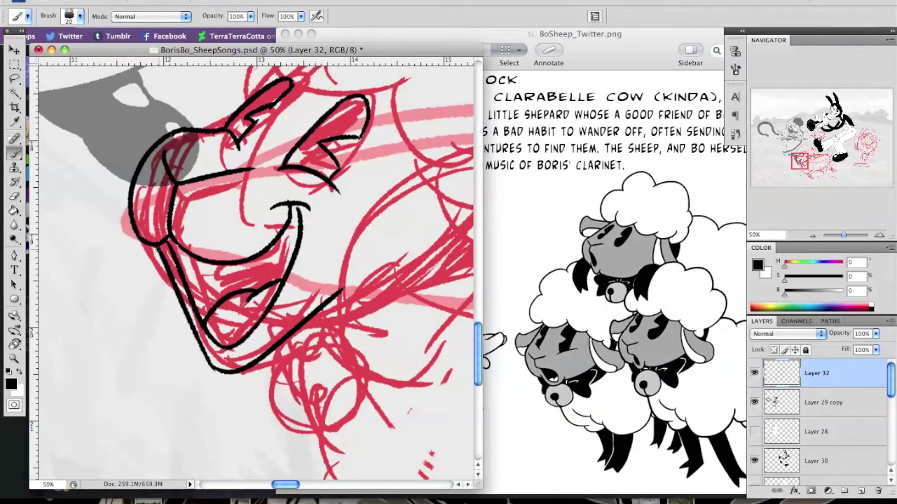
Step: Fill the front sheep's eyes and mouth interior solid black, leaving the tongue unfilled
key("g")
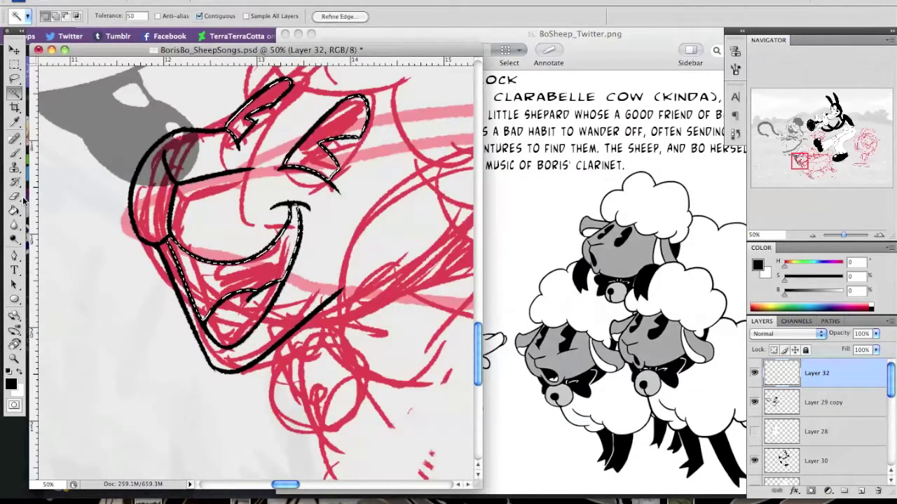
left_click(219, 100)
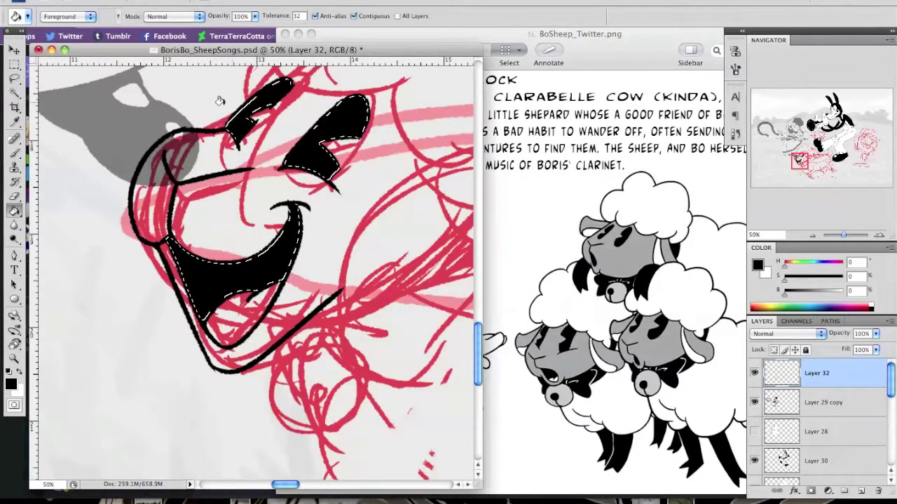
key("super+d")
Step: Ink the scalloped wool puff around the front sheep's forehead and crown on Layer 32
key("e")
scroll(219, 100, "up", 2)
key("b")
scroll(286, 187, "right", 3)
scroll(285, 187, "up", 3)
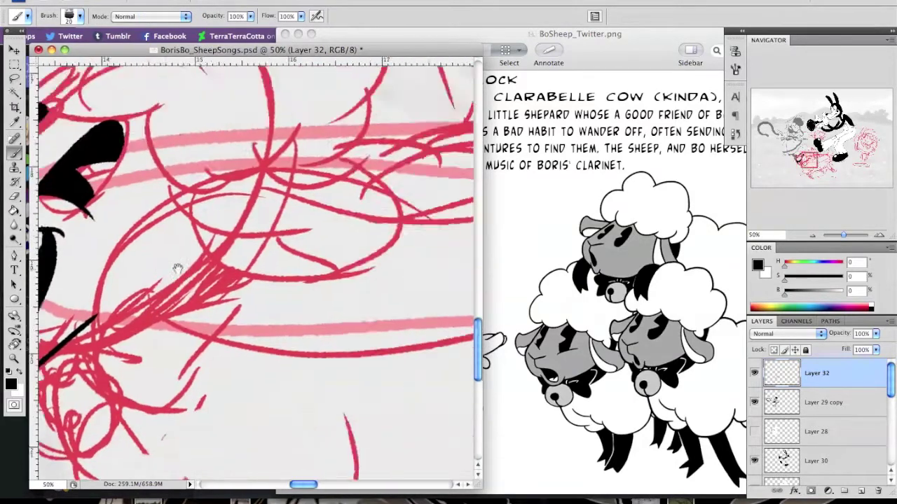
scroll(294, 253, "right", 3)
scroll(293, 253, "up", 2)
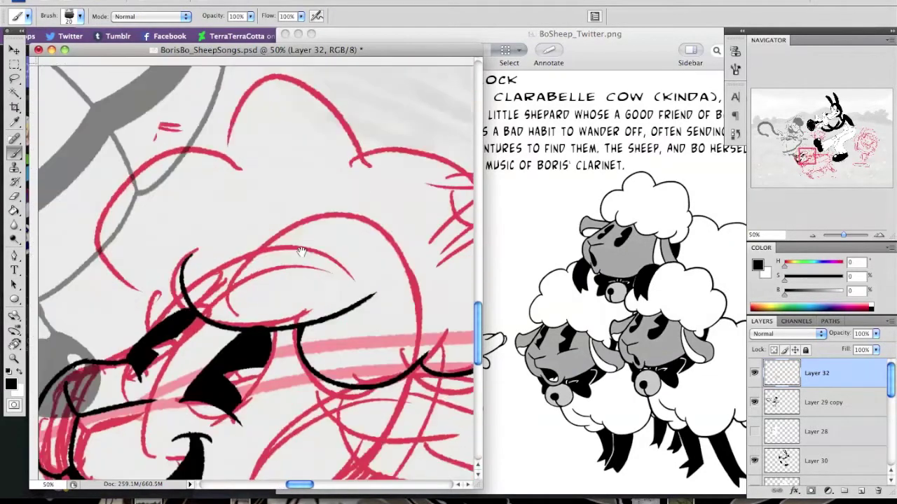
scroll(252, 274, "down", 5)
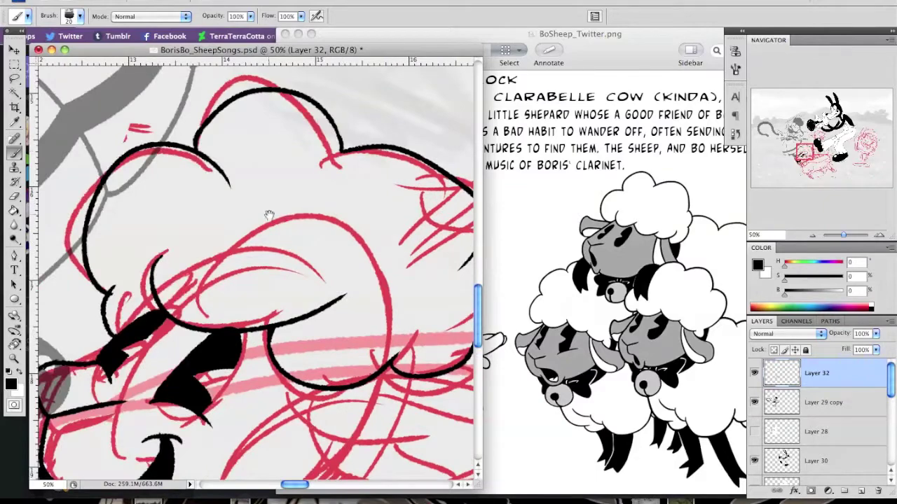
Step: Tidy the front sheep's head wool and ink the long ear beneath it with its inner fold
key("e")
left_click(14, 152)
scroll(252, 273, "right", 2)
left_click_drag(378, 140, 390, 171)
left_click_drag(151, 312, 297, 313)
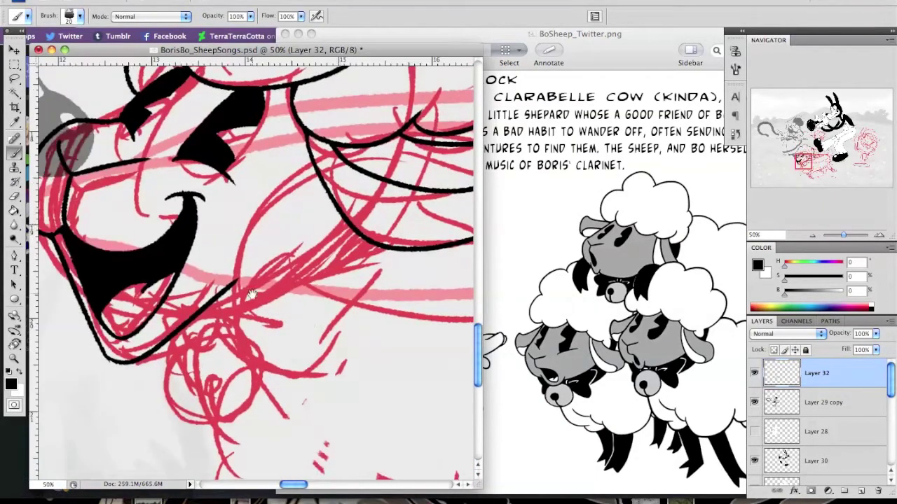
Step: Ink the front sheep's neck bow and round bell, and fill the bow solid black, leaving its crease highlights open
mouse_move(238, 280)
left_mouse_down()
mouse_move(435, 399)
mouse_move(215, 222)
mouse_move(319, 280)
left_mouse_up()
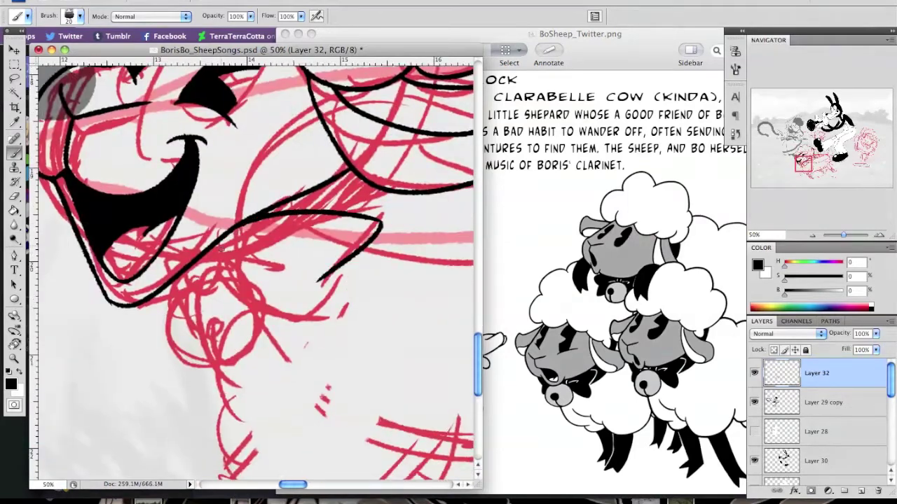
left_click_drag(222, 239, 209, 281)
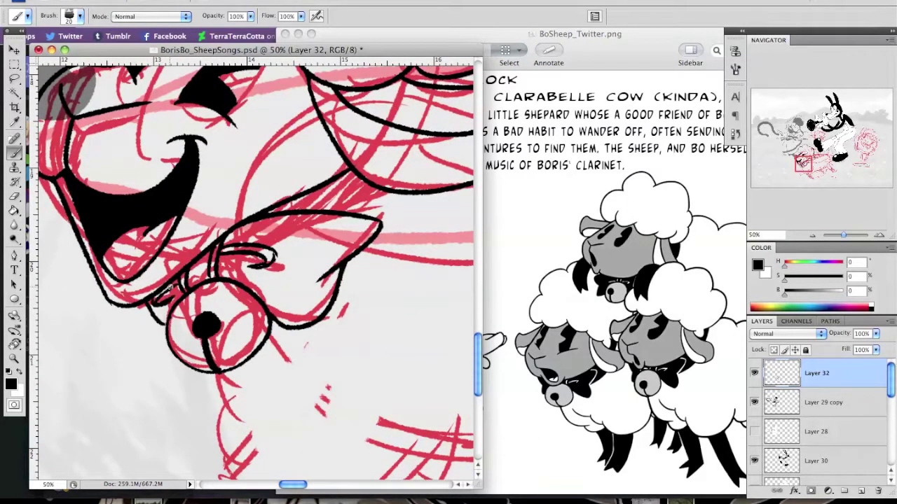
key("w")
left_click_drag(168, 280, 281, 266)
left_click(296, 15)
key("Return")
key("g")
left_click(188, 278)
key("e")
key("ctrl+d")
key("b")
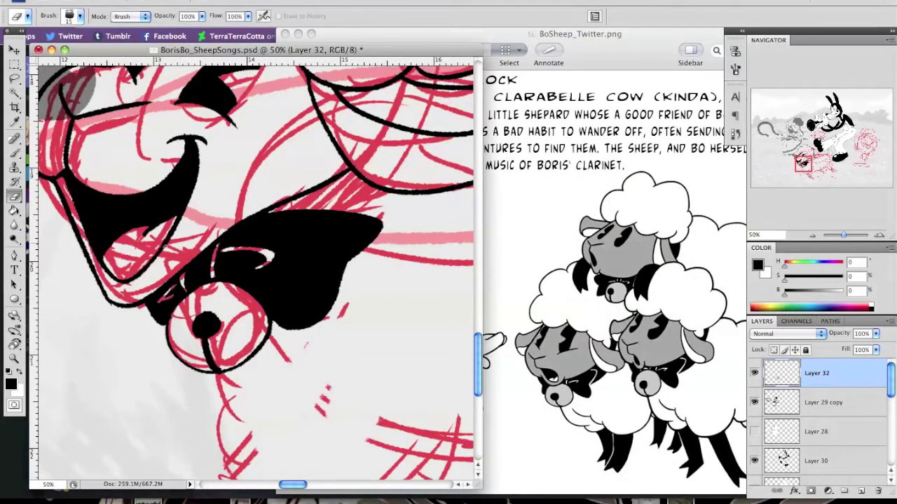
Step: Fill the front sheep's neck between the bow and the ear solid black
left_click_drag(252, 280, 183, 364)
key("l")
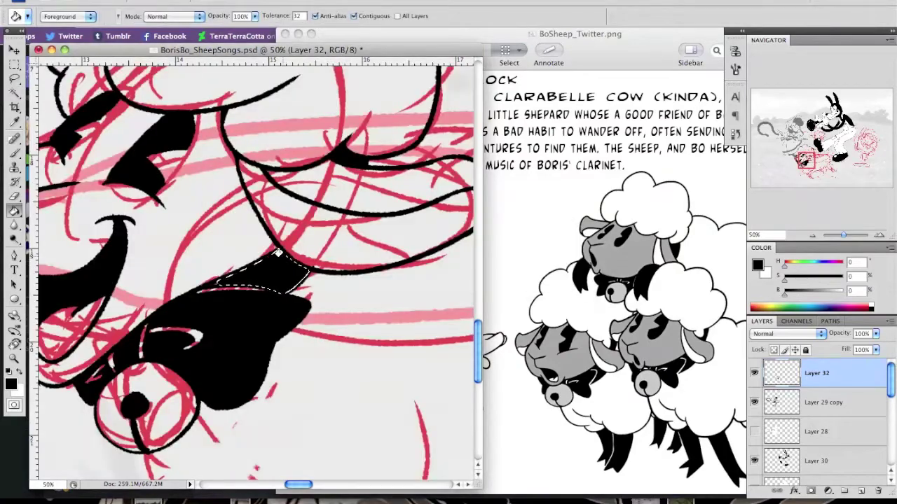
left_click_drag(105, 119, 307, 314)
key("Return")
Step: Ink the front sheep's scalloped body wool, including the chest and shoulder curves
key("b")
key("ctrl+minus")
key("ctrl+minus")
mouse_move(218, 227)
left_mouse_down()
mouse_move(322, 218)
mouse_move(353, 327)
left_mouse_up()
key("ctrl+plus")
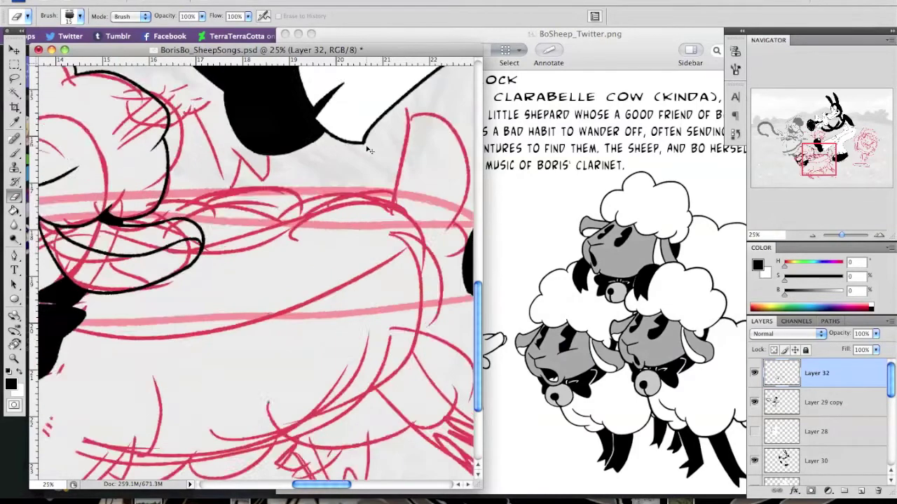
key("e")
mouse_move(267, 395)
left_mouse_down()
mouse_move(320, 240)
mouse_move(421, 267)
mouse_move(448, 294)
left_mouse_up()
key("b")
mouse_move(133, 151)
left_mouse_down()
mouse_move(171, 238)
mouse_move(267, 315)
left_mouse_up()
left_click_drag(266, 315, 210, 280)
mouse_move(311, 112)
left_mouse_down()
mouse_move(305, 221)
mouse_move(326, 247)
left_mouse_up()
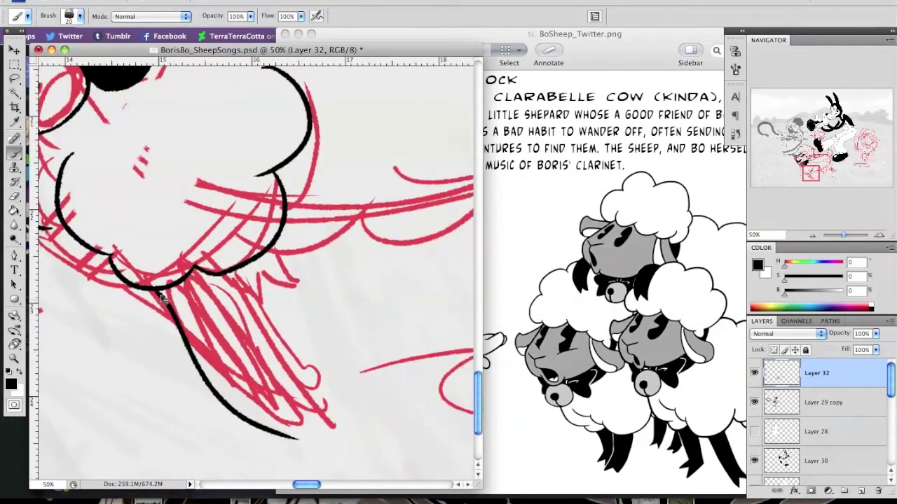
Step: Ink the front sheep's near foreleg with a split hoof and the scalloped belly wool beside it
left_click_drag(280, 359, 328, 400)
left_click_drag(207, 317, 207, 353)
left_click_drag(457, 191, 234, 260)
left_click_drag(65, 274, 266, 224)
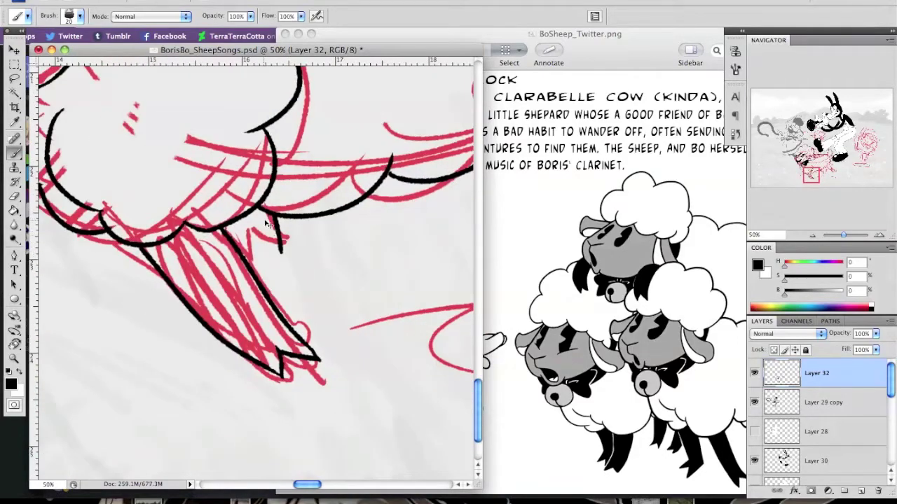
Step: Fill the front sheep's near foreleg solid black
key("l")
mouse_move(147, 238)
left_mouse_down()
mouse_move(319, 361)
mouse_move(144, 242)
left_mouse_up()
key("alt+BackSpace")
key("super+d")
Step: Ink the front sheep's rump and thigh wool and the near hind leg
left_click_drag(272, 318, 77, 301)
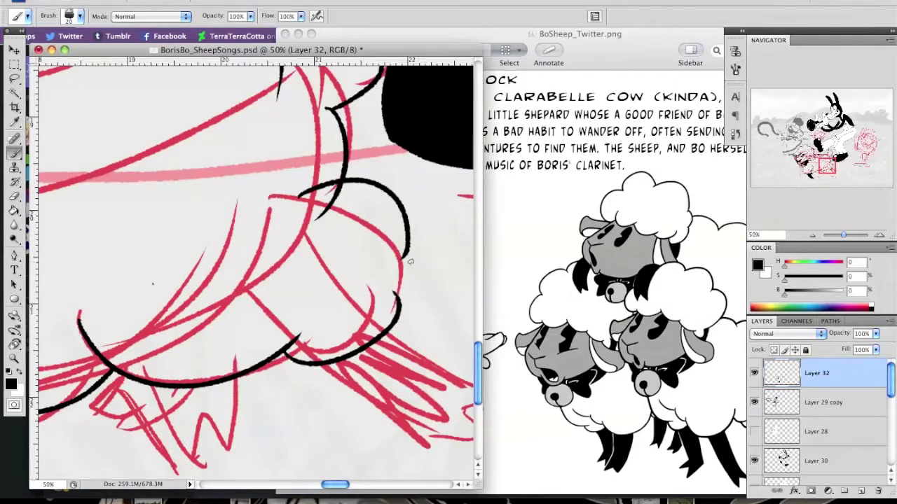
key("e")
left_click_drag(150, 226, 52, 161)
key("b")
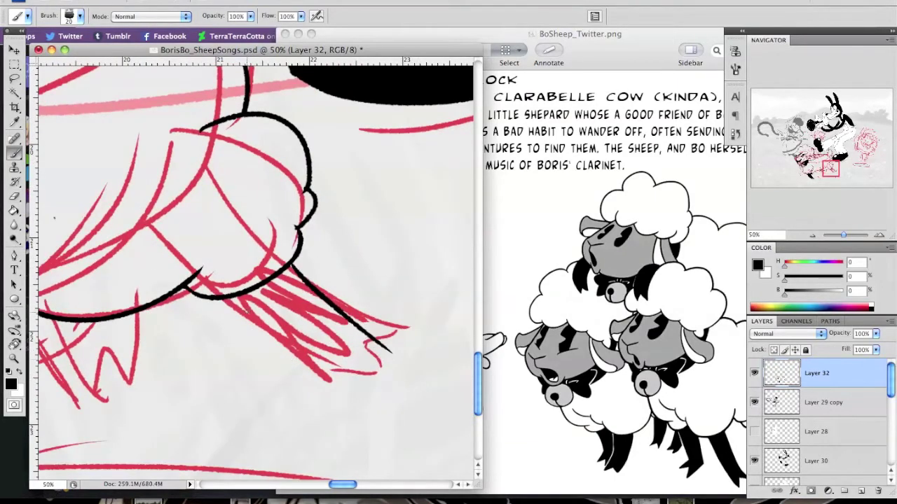
Step: Select the near hind leg's interior and fill it solid black
left_click(15, 92)
left_click(232, 259)
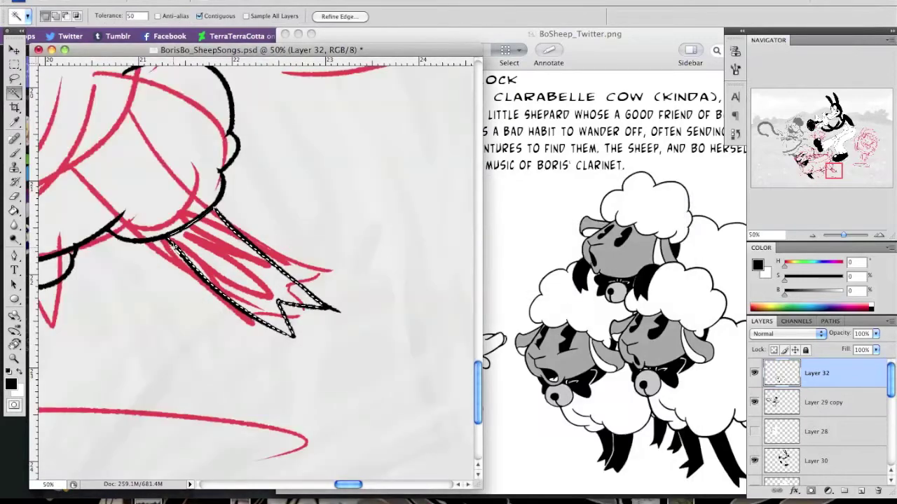
key("alt+BackSpace")
key("ctrl+d")
Step: Ink the front sheep's far hind leg with a split hoof below the belly wool and fill it black
key("e")
key("b")
scroll(241, 205, "left", 7)
scroll(240, 205, "down", 3)
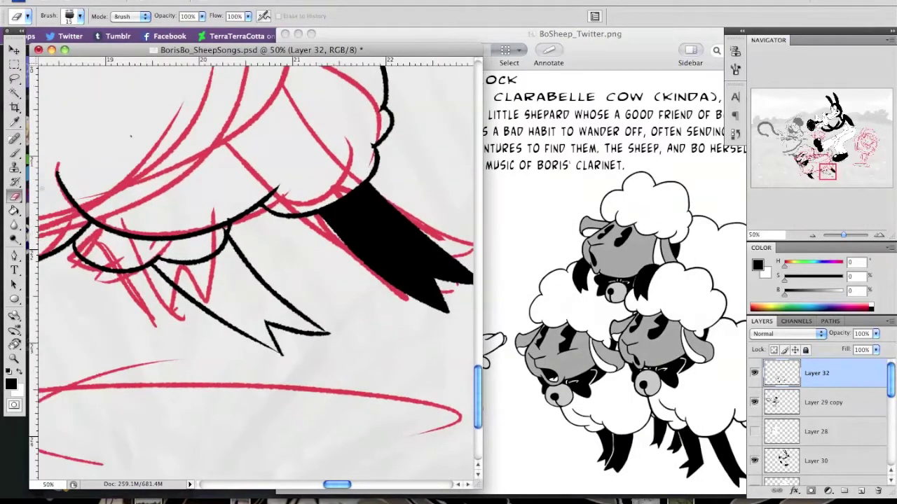
left_click(338, 16)
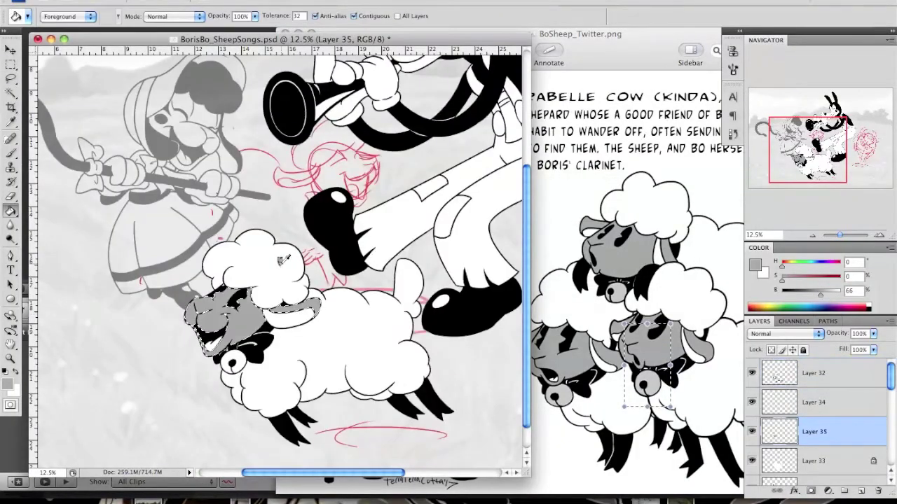
Step: Fill the front sheep's bell with light grey at 78% brightness on Layer 34
key("w")
key("super+alt+r")
key("Return")
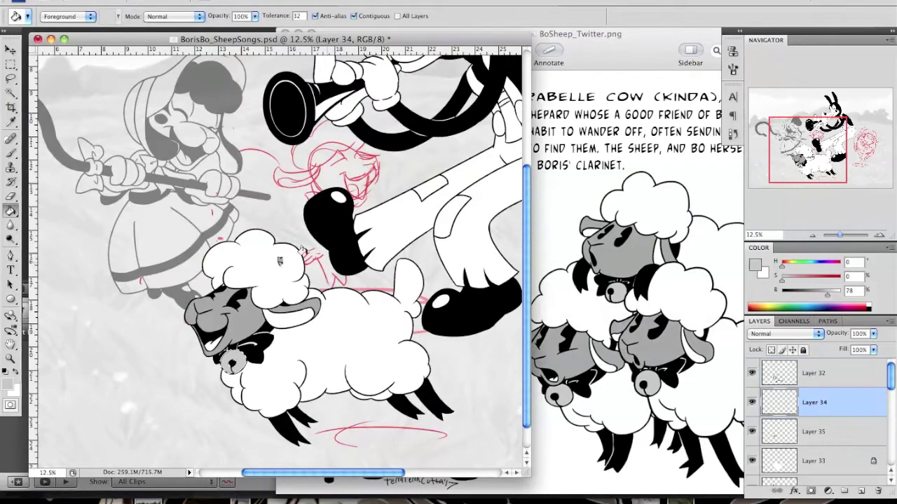
Step: Clean up the front sheep's face and wool outlines on Layer 32 and save the document
left_click(10, 153)
scroll(203, 315, "up", 4)
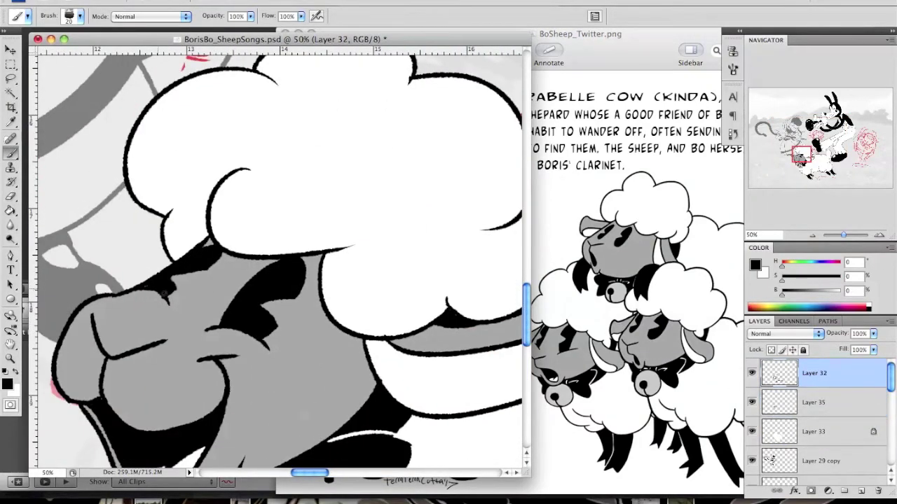
key("e")
scroll(281, 266, "down", 5)
scroll(315, 187, "right", 6)
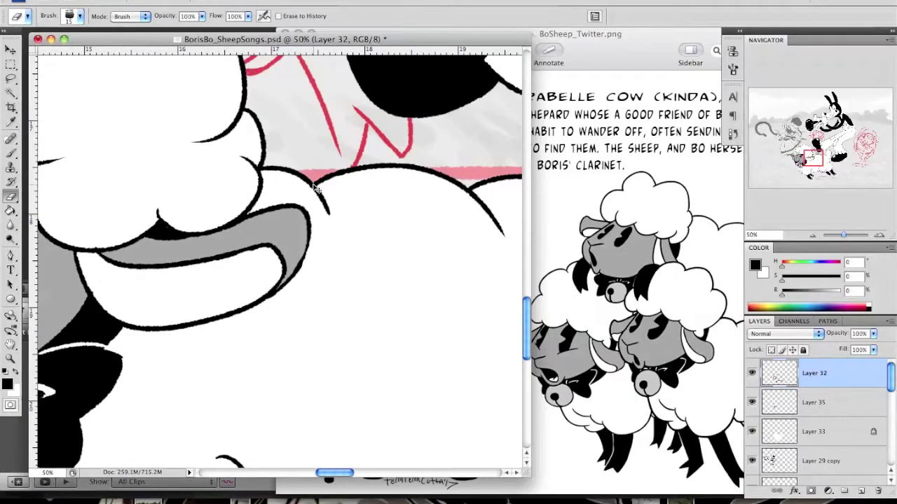
scroll(315, 187, "down", 4)
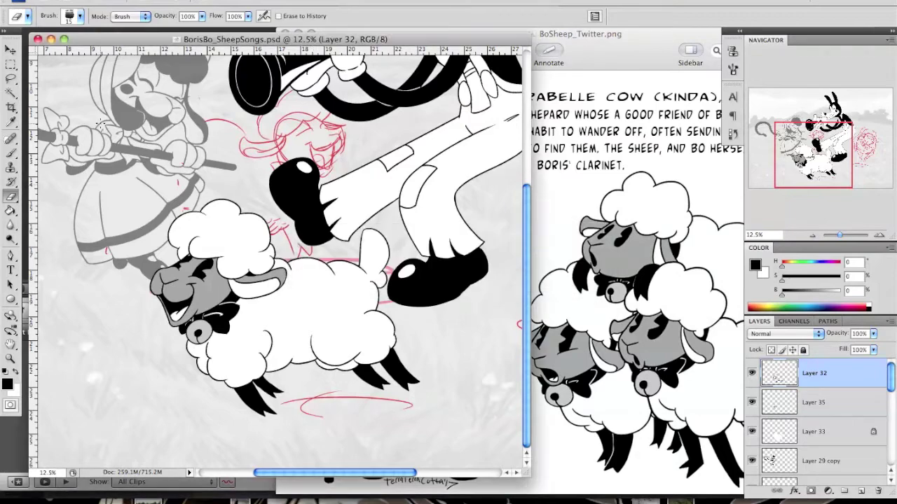
Step: Restore the shepherdess's artwork on Layer 29 copy to full strength
key("ctrl+alt+z")
key("ctrl+alt+z")
key("ctrl+alt+z")
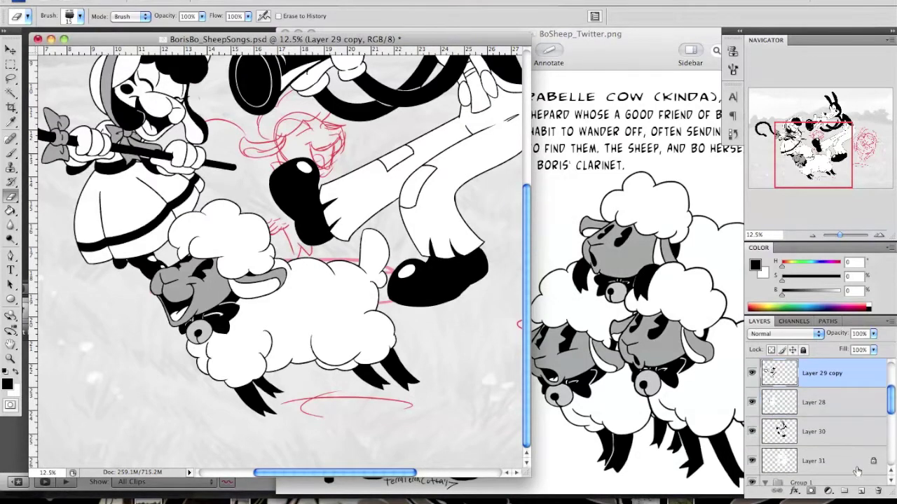
Step: Add Layer 36 above Layer 30 and ink the second sheep's closed eyes, snout, nose and smile line
key("b")
scroll(296, 280, "up", 4)
scroll(296, 280, "up", 5)
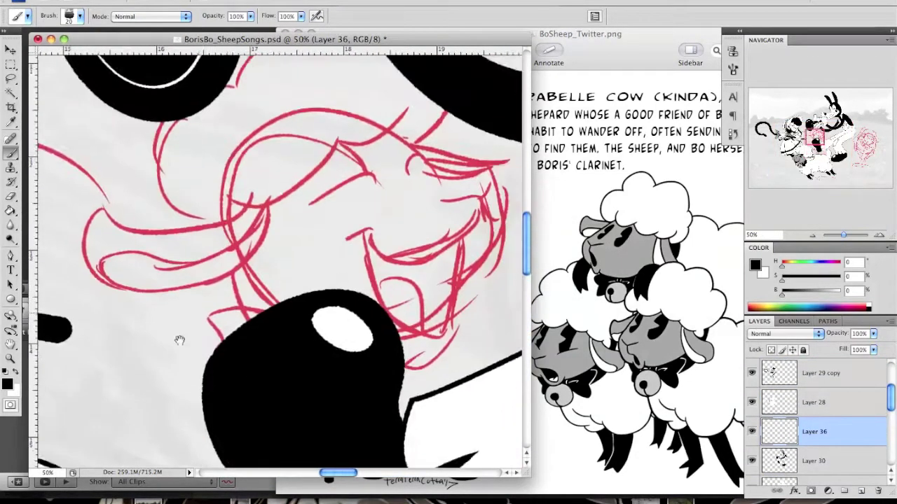
left_click_drag(179, 340, 157, 365)
left_click_drag(218, 235, 333, 163)
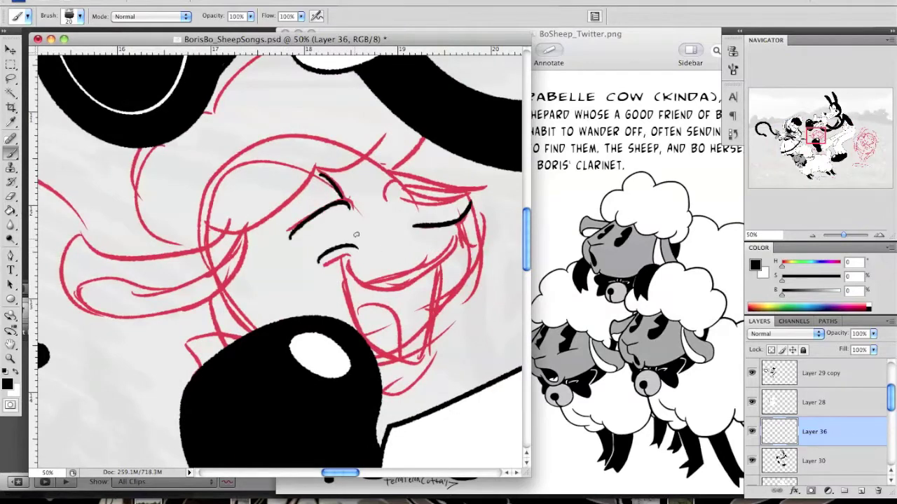
left_click_drag(337, 211, 251, 193)
left_click_drag(385, 168, 382, 228)
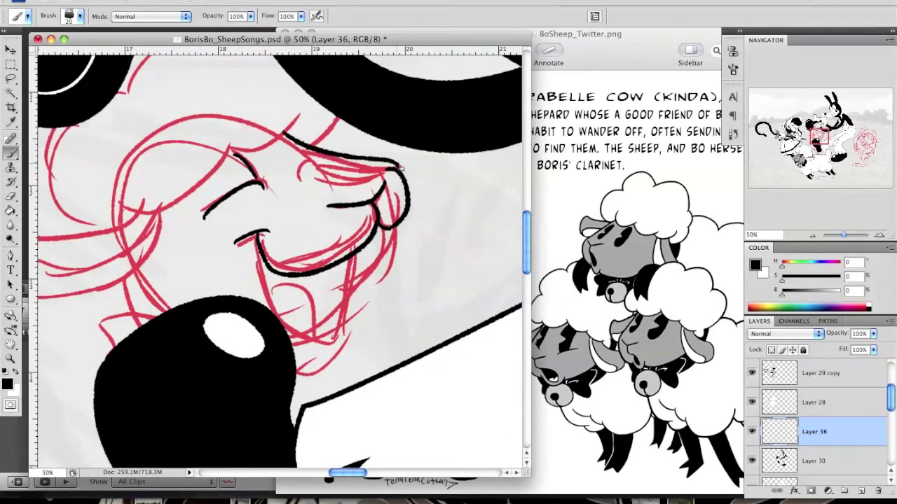
Step: Ink the second sheep's open mouth, tongue and jaw, and add the black bow end behind the wolf's shoe
scroll(280, 140, "down", 3)
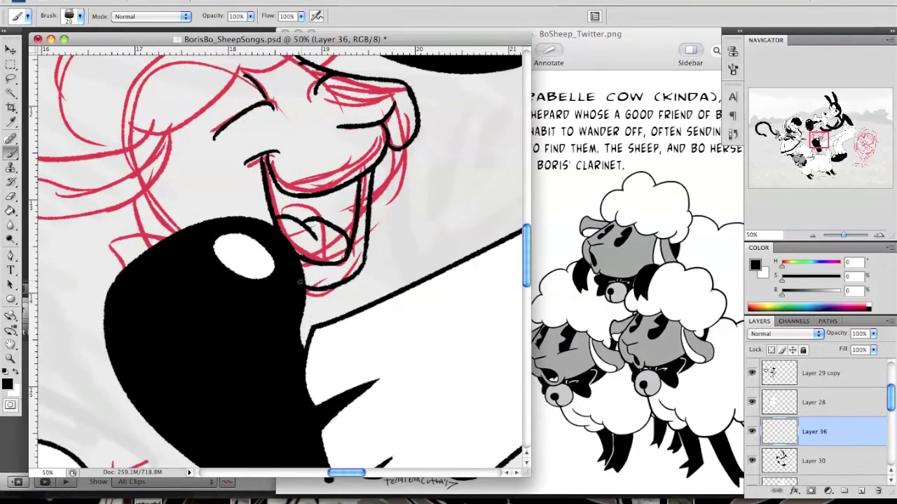
left_click_drag(164, 234, 245, 258)
left_click_drag(252, 255, 208, 300)
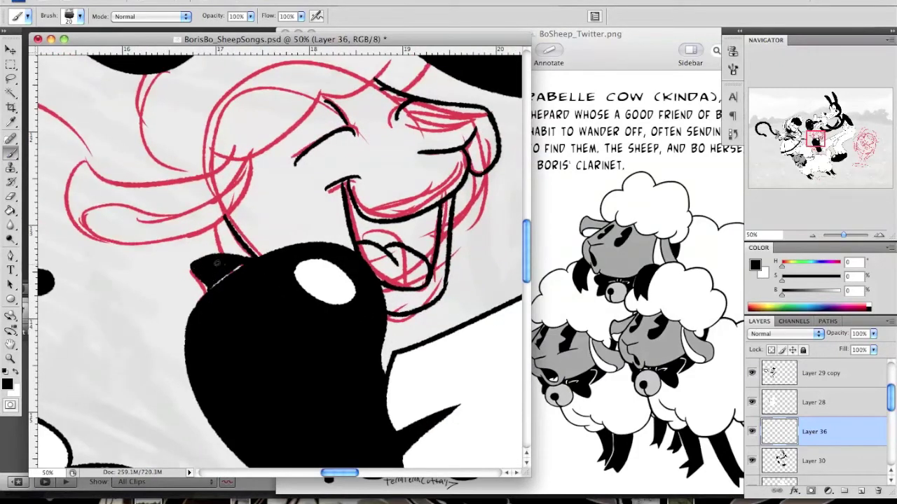
Step: Move Layer 36 below Layer 31 and ink the second sheep's wool fringe across the forehead
scroll(296, 229, "up", 4)
key("ctrl+bracketleft")
key("ctrl+bracketleft")
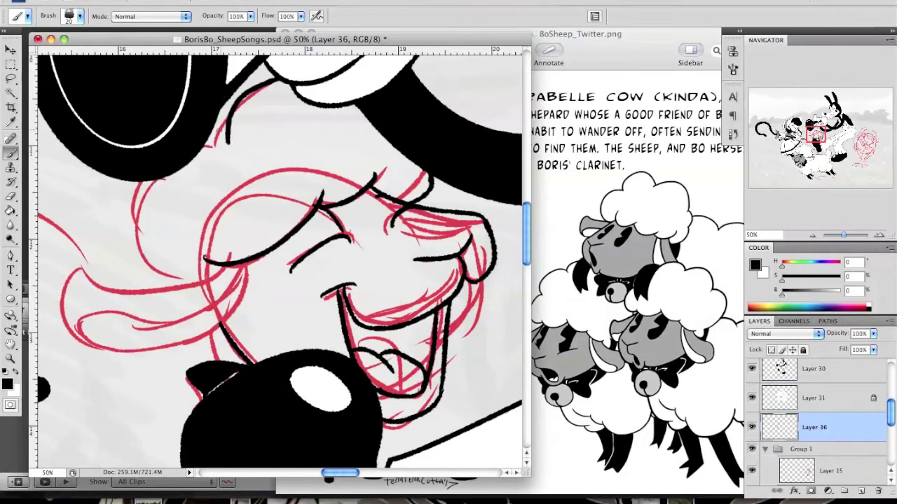
Step: Ink the second sheep's head wool side and its long ear with the inner fold
left_click_drag(82, 274, 148, 298)
left_click_drag(148, 297, 187, 220)
left_click_drag(287, 184, 115, 193)
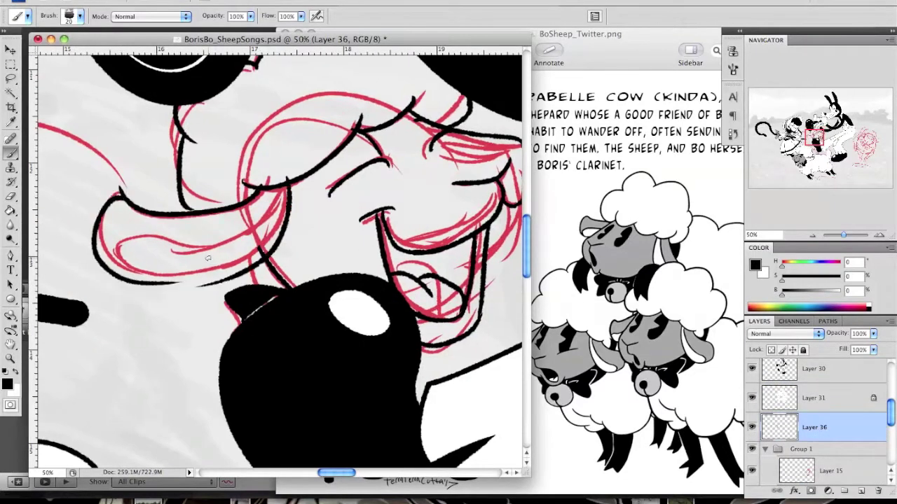
key("e")
key("b")
left_click_drag(110, 269, 274, 209)
Step: Select the second sheep's mouth interior with refined edges and fill it black, leaving the tongue unfilled
left_click_drag(358, 315, 207, 203)
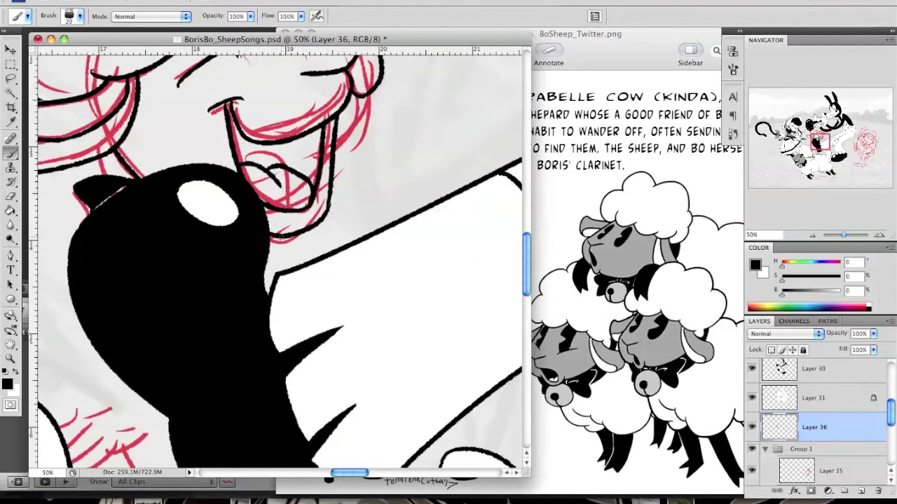
key("w")
left_click_drag(275, 238, 358, 421)
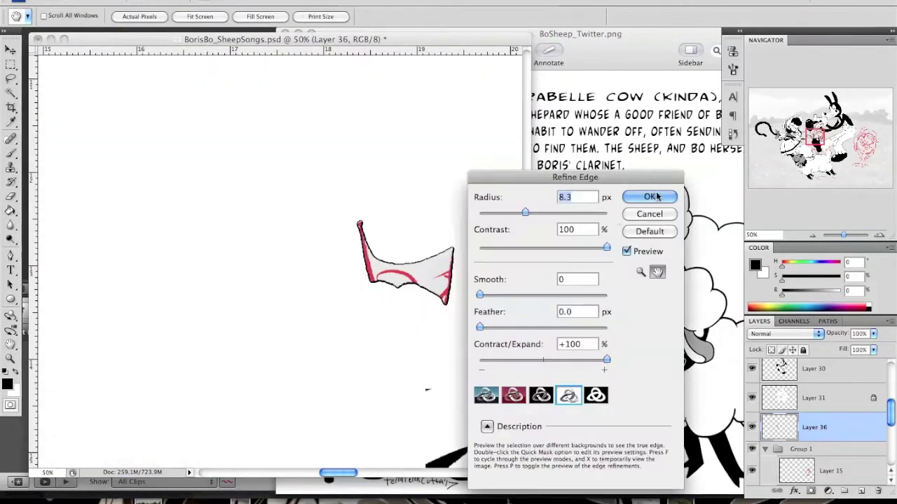
key("Return")
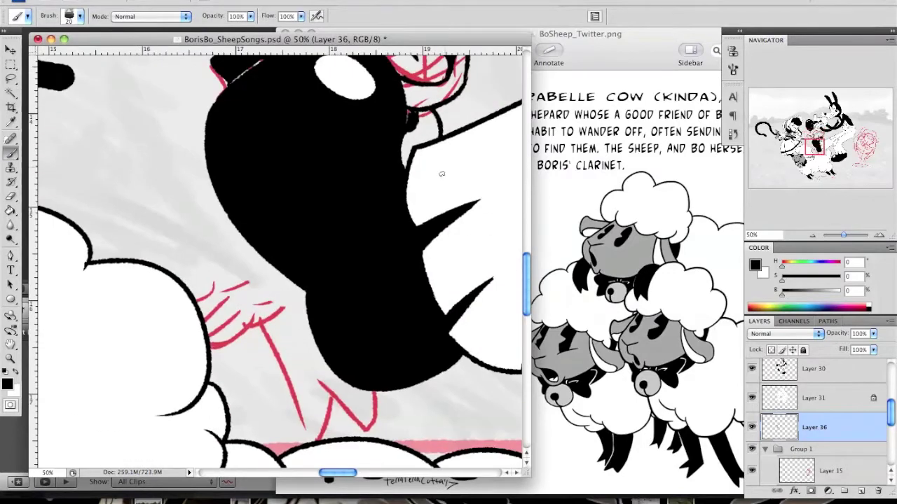
Step: Ink the second sheep's chest wool and the leg below the wolf's shoe, and fill the leg black
left_click_drag(163, 177, 223, 276)
scroll(212, 269, "down", 3)
scroll(213, 270, "right", 2)
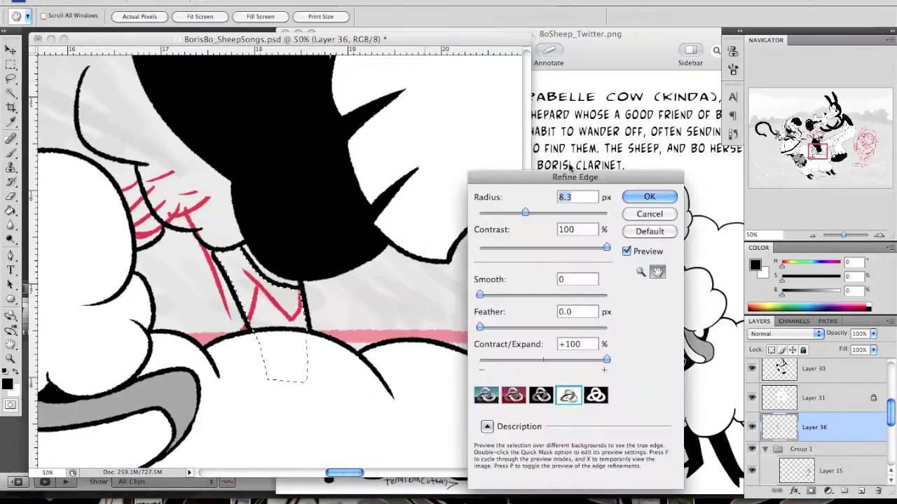
key("Return")
key("g")
left_click(230, 259)
Step: Ink the second sheep's scalloped back wool between the shepherdess and the ear, and erase overlapping line ends
key("b")
scroll(332, 260, "up", 5)
scroll(332, 260, "left", 5)
scroll(280, 259, "up", 3)
scroll(281, 260, "right", 5)
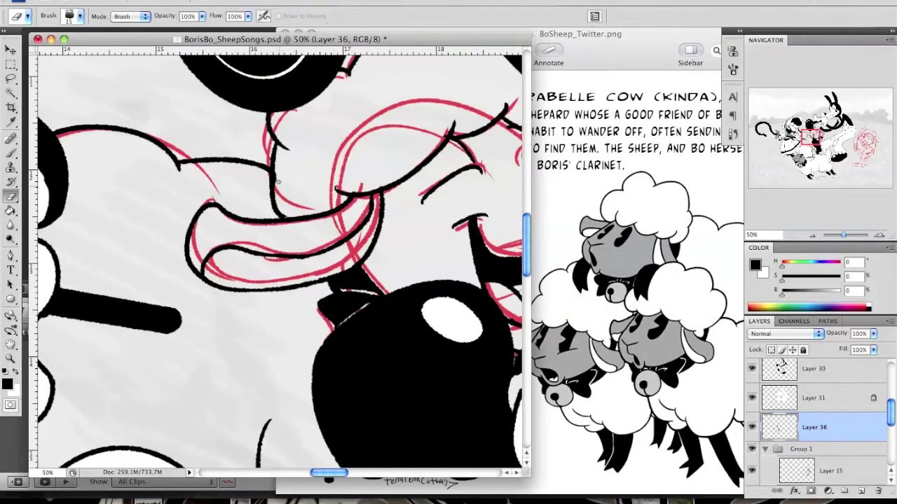
key("e")
key("super+minus")
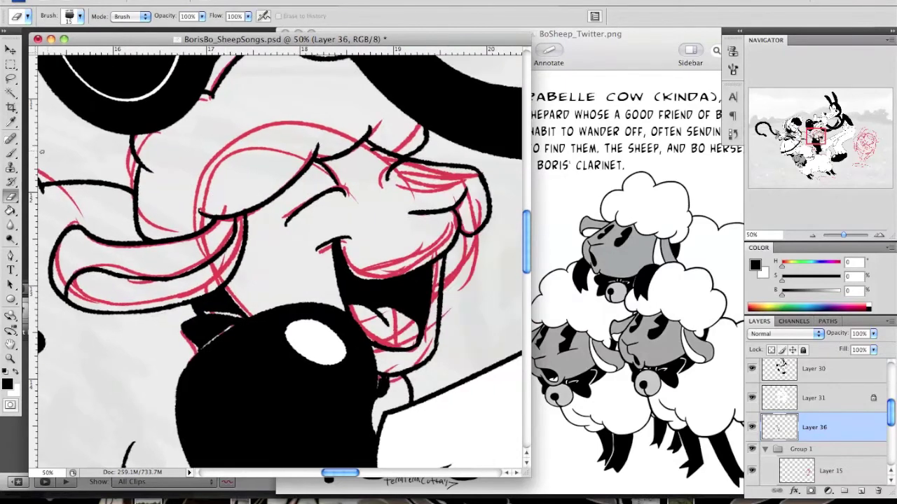
Step: Review the second sheep's inking against the surrounding wolf and shepherdess artwork
key("b")
key("super+minus")
key("super+minus")
key("super+minus")
key("super+minus")
key("super+plus")
key("super+plus")
key("super+plus")
key("super+plus")
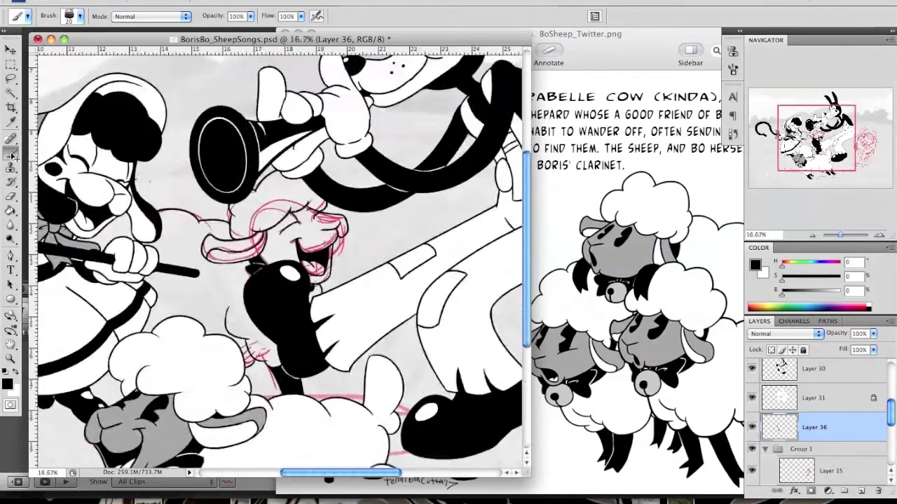
Step: Fill the second sheep's selected pointed hoof below its chest wool with black
key("g")
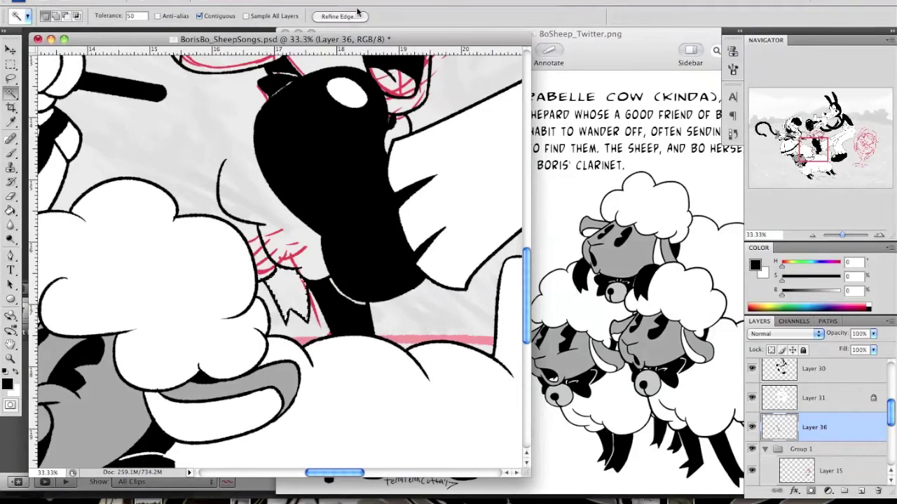
left_click(306, 309)
key("l")
key("b")
Step: Ink the second sheep's pointed rear hoof between the shepherdess's skirt and the front sheep's head wool, and fill it black
mouse_move(175, 210)
left_mouse_down()
mouse_move(210, 337)
mouse_move(252, 378)
mouse_move(227, 330)
mouse_move(258, 234)
left_mouse_up()
key("super+plus")
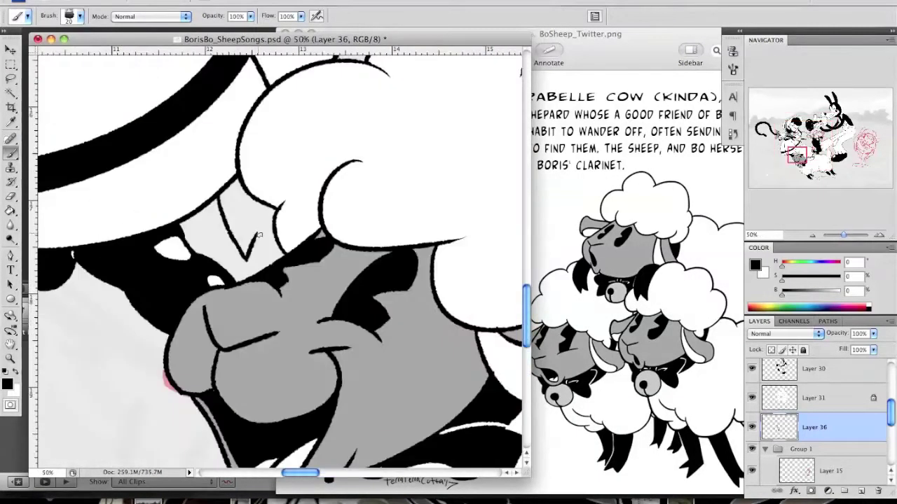
key("w")
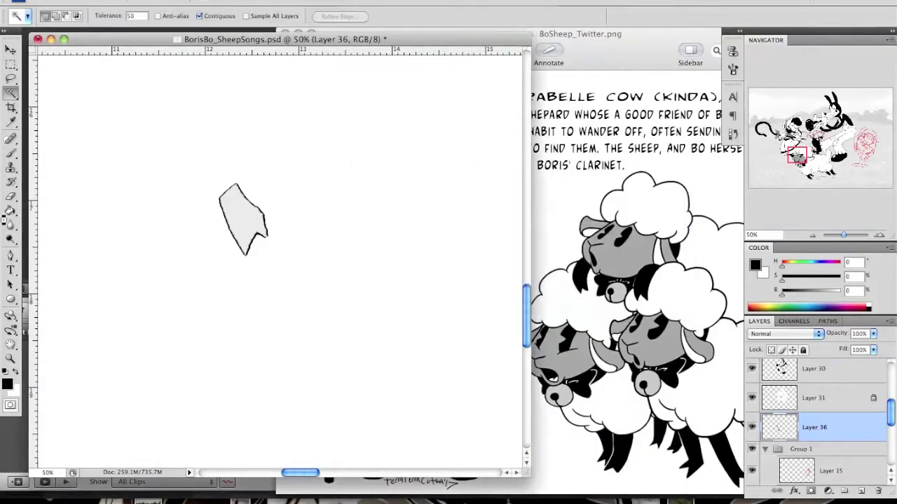
left_click(231, 207)
key("alt+BackSpace")
key("l")
key("w")
Step: Add a new layer directly beneath the second sheep's line art and hide that sheep's red sketch layer
key("super+minus")
key("super+minus")
key("super+minus")
key("super+minus")
left_click(861, 490)
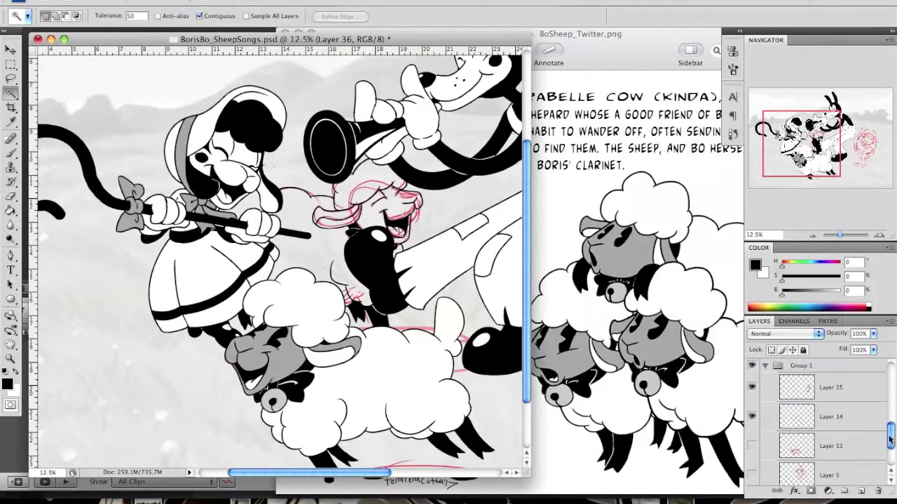
left_click_drag(859, 472, 848, 420)
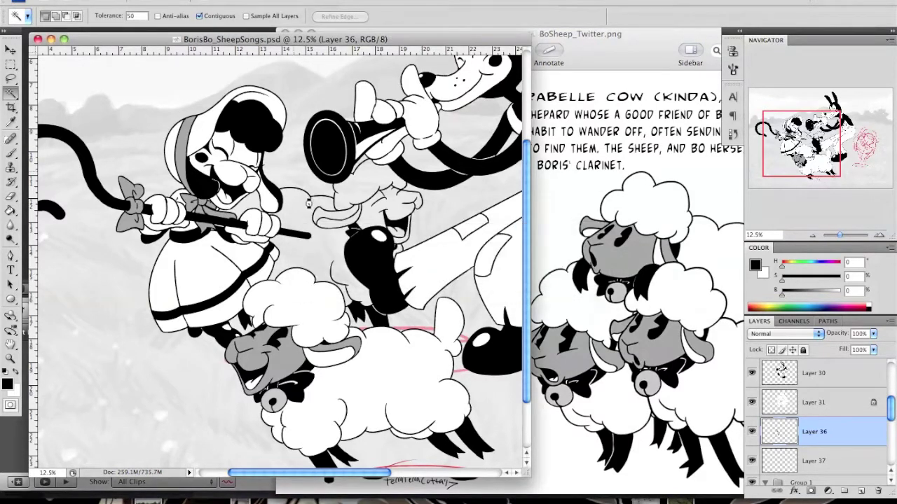
left_click(330, 300)
scroll(367, 334, "up", 3)
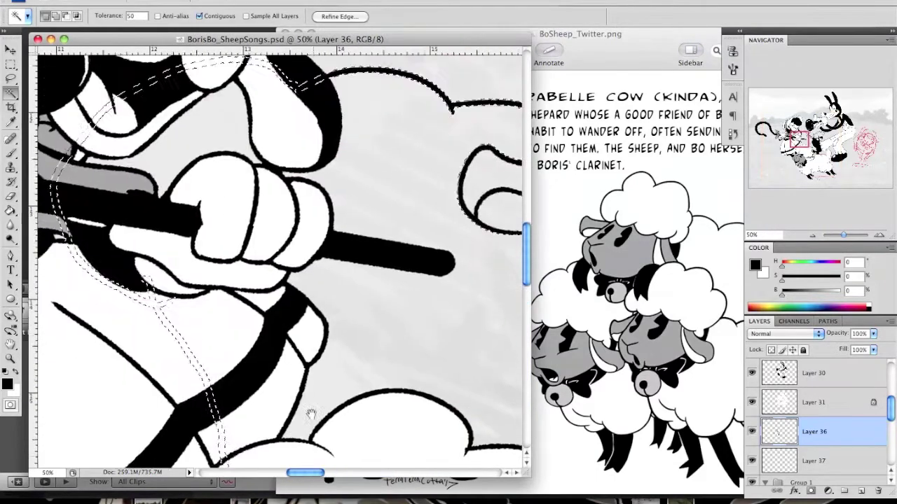
left_click_drag(367, 334, 157, 334)
key("ctrl+d")
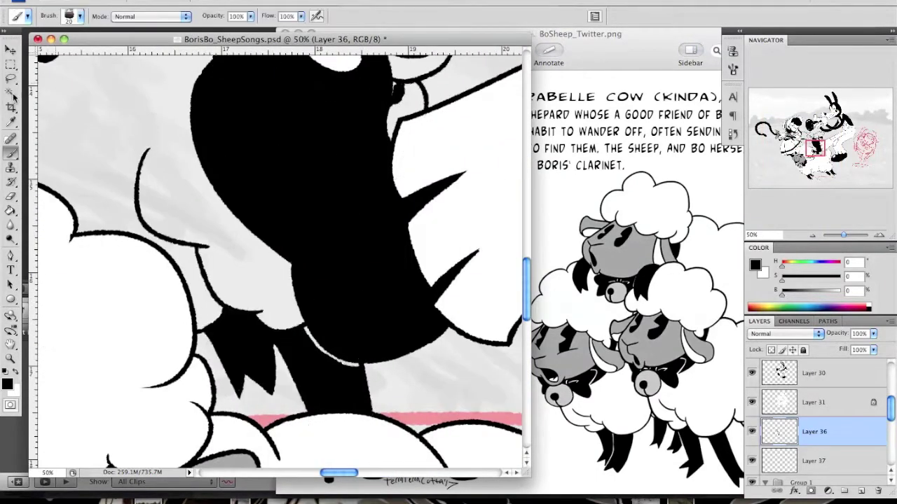
Step: Select the second sheep's silhouette with refined edges and fill it white on the layer beneath its line art
left_click(407, 389)
key("ctrl+alt+r")
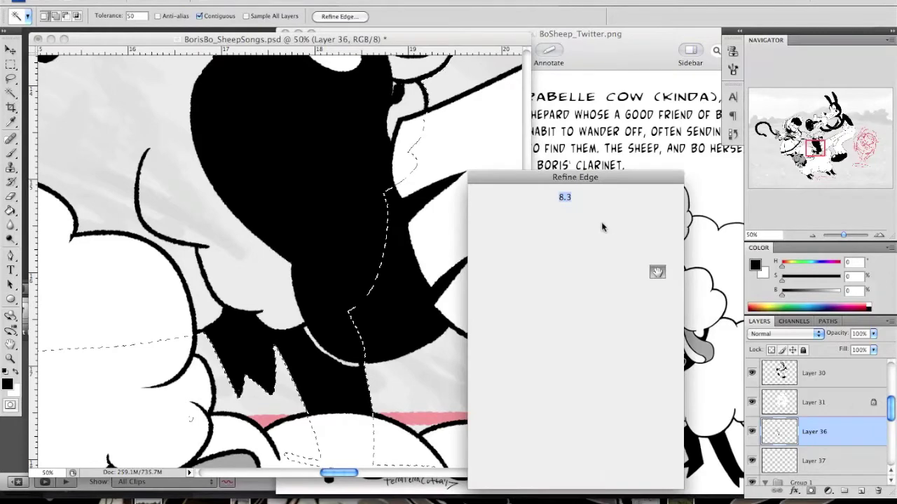
left_click(662, 199)
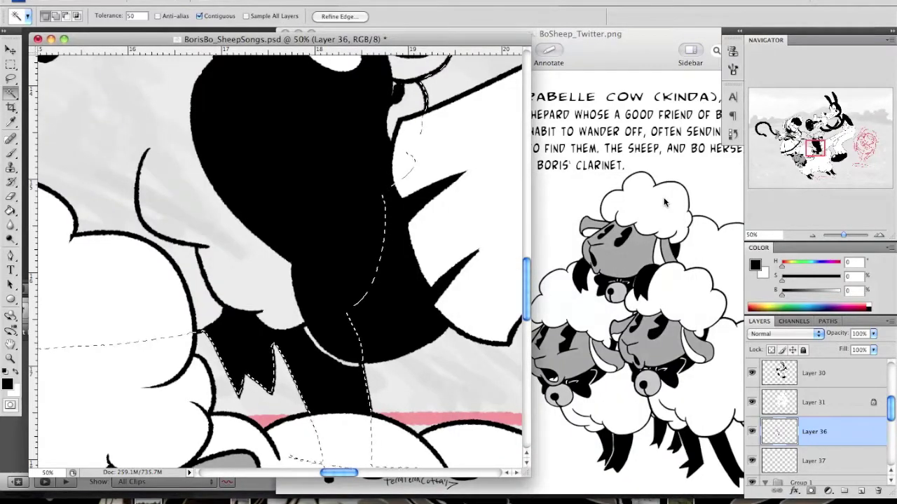
left_click(813, 462)
key("g")
left_click(749, 307)
left_click(170, 224)
Step: Select the second sheep's face and outer ear with refined edges and fill them with grey at 66% brightness
key("ctrl+minus")
left_click(295, 210)
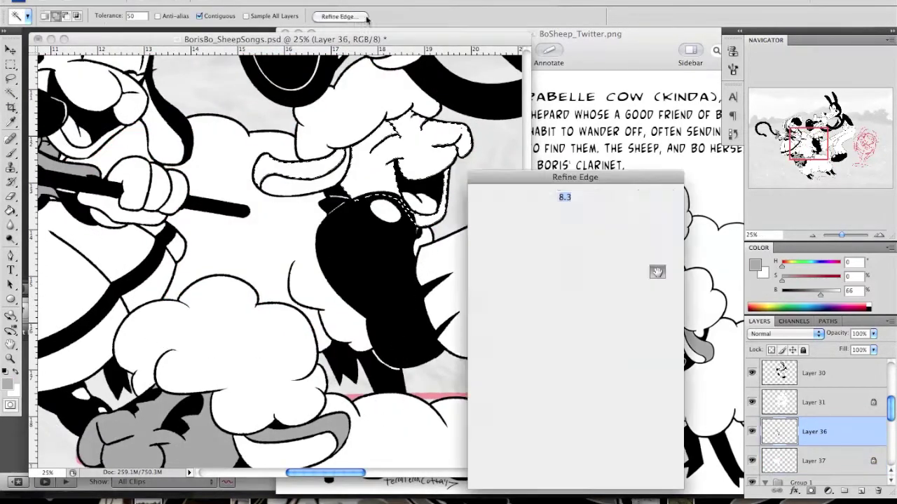
left_click(11, 210)
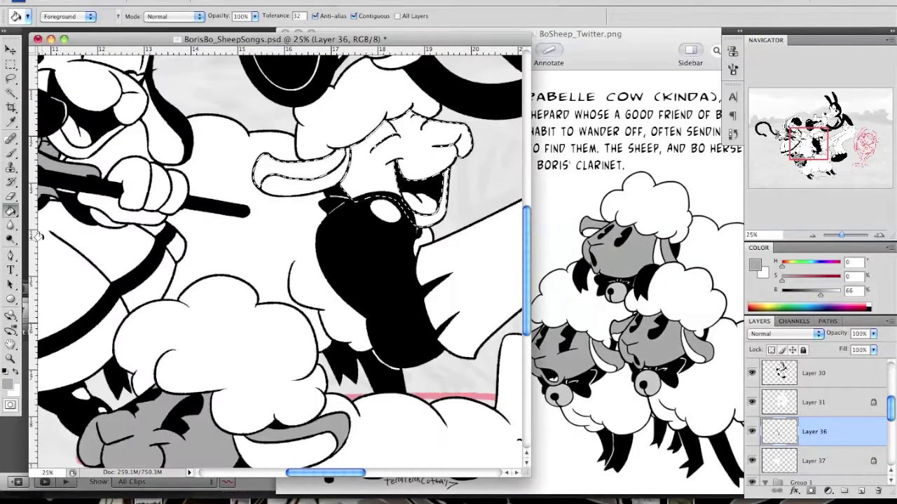
key("alt+BackSpace")
key("ctrl+d")
left_click(813, 461)
left_click(10, 153)
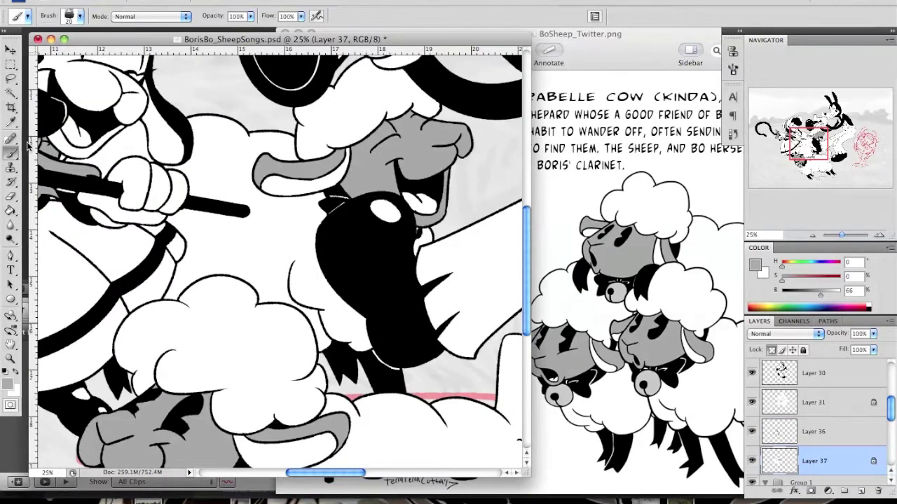
Step: Add a new layer in Group 1 above the third sheep's sketch and reset the drawing colours to black and white
key("ctrl+minus")
key("ctrl+minus")
key("ctrl+minus")
key("ctrl+plus")
left_click_drag(435, 294, 245, 241)
left_click(442, 252, "ctrl")
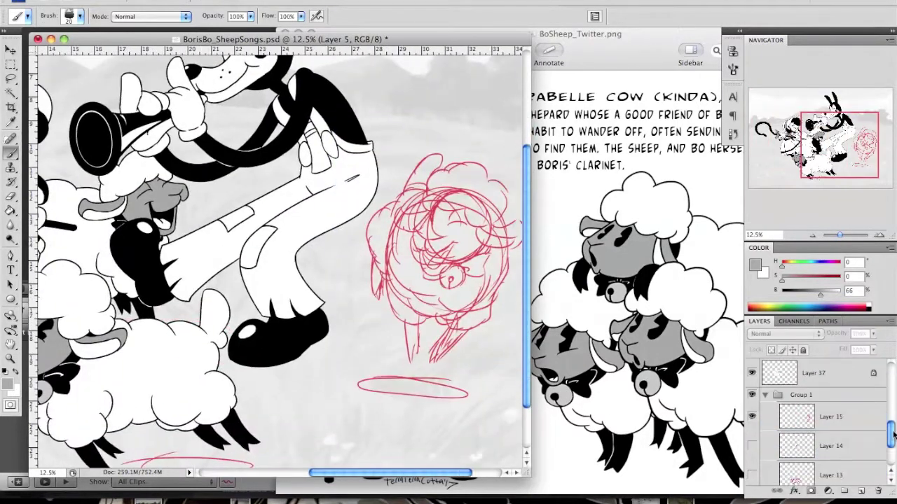
left_click(867, 443)
key("ctrl+shift+alt+n")
key("d")
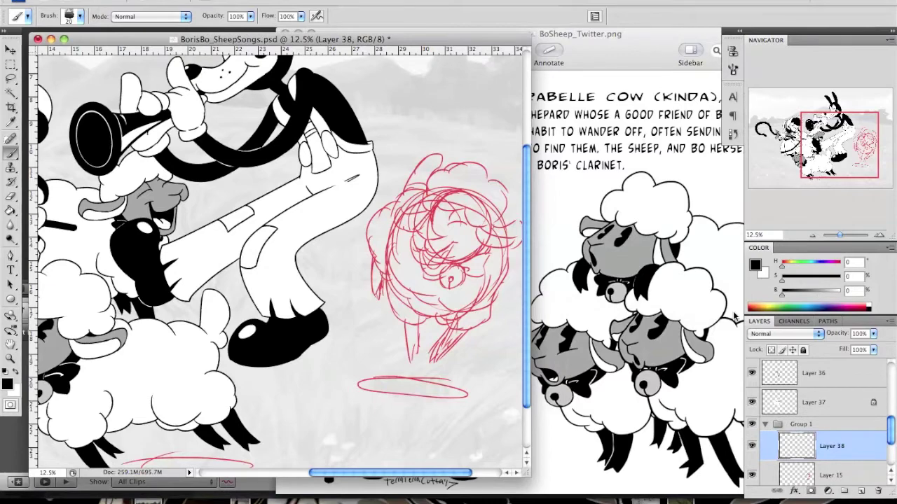
Step: Add a new layer above Group 1 and ink the third sheep's muzzle, nose and smile line on it
key("ctrl+plus")
key("ctrl+plus")
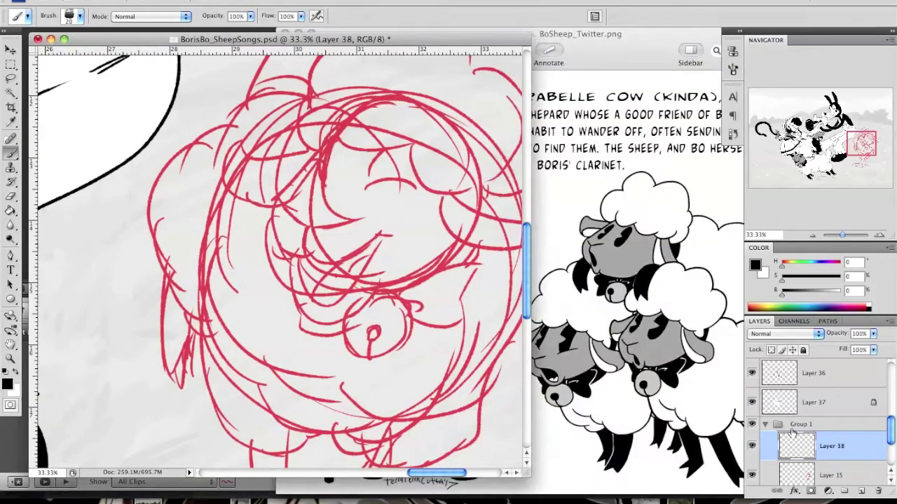
left_click(792, 430)
key("ctrl+shift+alt+n")
mouse_move(274, 197)
left_mouse_down()
mouse_move(260, 224)
mouse_move(280, 251)
left_mouse_up()
key("ctrl+plus")
left_click_drag(303, 197, 360, 266)
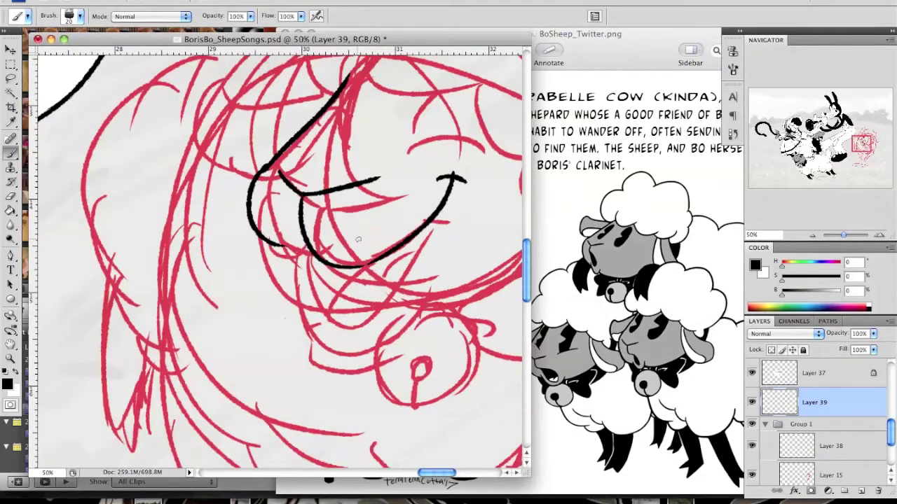
Step: Ink the third sheep's closed eyes, eyebrow and the side edges of its open mouth
left_click_drag(384, 197, 321, 253)
left_click_drag(345, 194, 372, 152)
left_click_drag(315, 224, 260, 153)
left_click_drag(339, 167, 291, 286)
left_click_drag(184, 238, 219, 317)
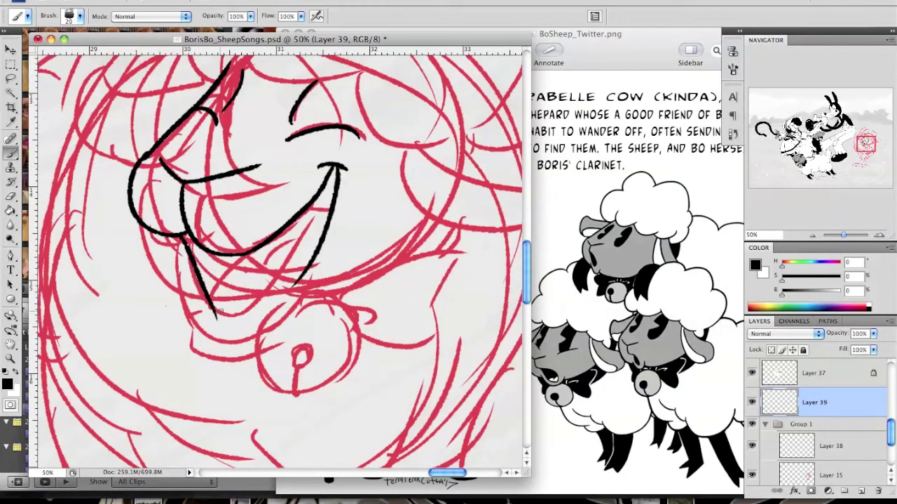
Step: Ink the third sheep's tongue, lower jaw and the ear beside its cheek
left_click_drag(227, 349, 94, 415)
left_click_drag(277, 213, 441, 277)
left_click_drag(330, 208, 432, 171)
left_click_drag(280, 259, 350, 357)
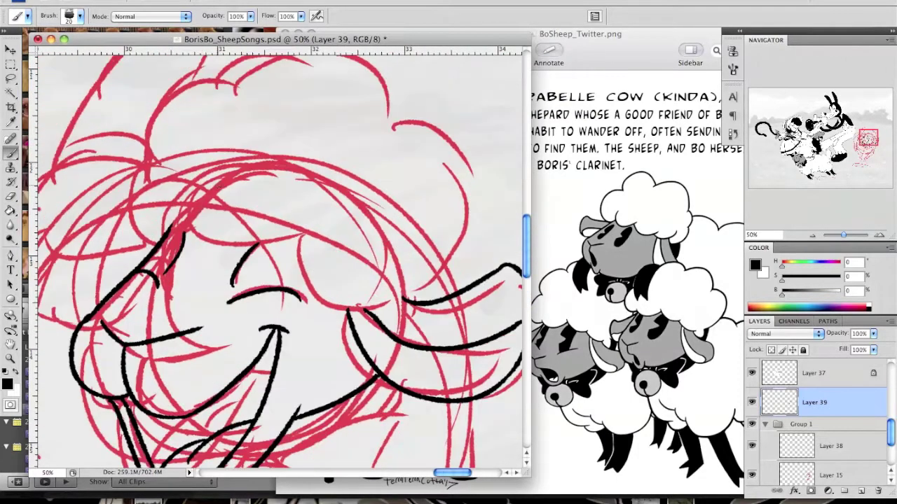
Step: Ink the third sheep's scalloped forehead wool and its far ear beside the muzzle
mouse_move(169, 221)
left_mouse_down()
mouse_move(175, 351)
mouse_move(186, 269)
left_mouse_up()
mouse_move(327, 338)
left_mouse_down()
mouse_move(337, 219)
mouse_move(420, 266)
left_mouse_up()
mouse_move(168, 196)
left_mouse_down()
mouse_move(238, 252)
mouse_move(266, 210)
left_mouse_up()
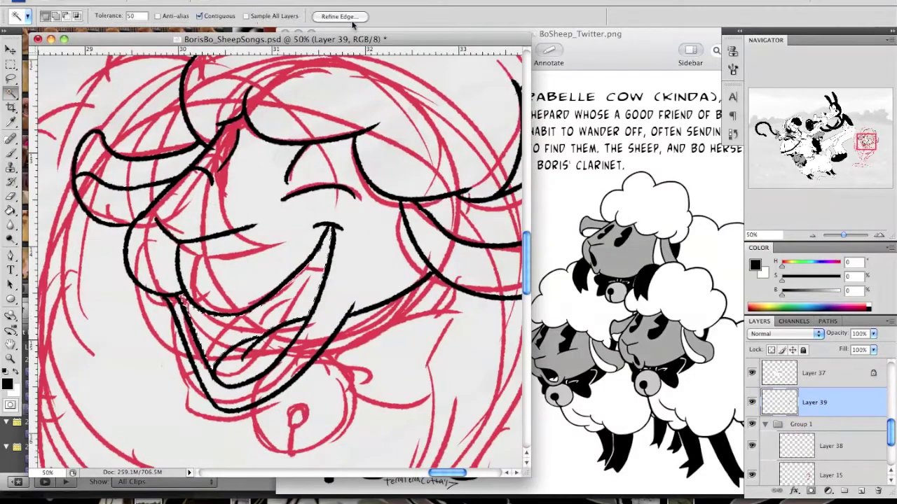
Step: Refine the selection of the third sheep's mouth interior and fill it black, leaving the tongue unfilled
key("ctrl+alt+r")
key("Return")
key("alt+BackSpace")
key("b")
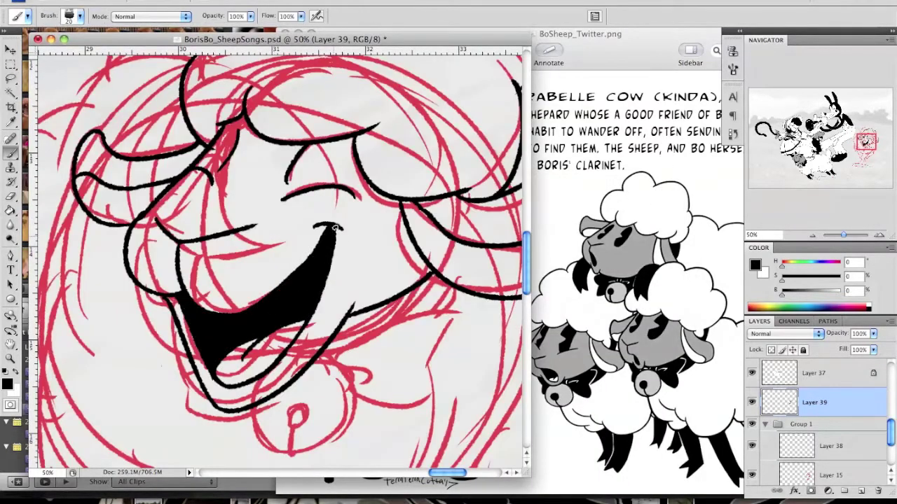
key("e")
key("b")
Step: Ink the third sheep's round bell with its black hole and slit, and outline the bow beside it
left_click_drag(333, 384, 291, 227)
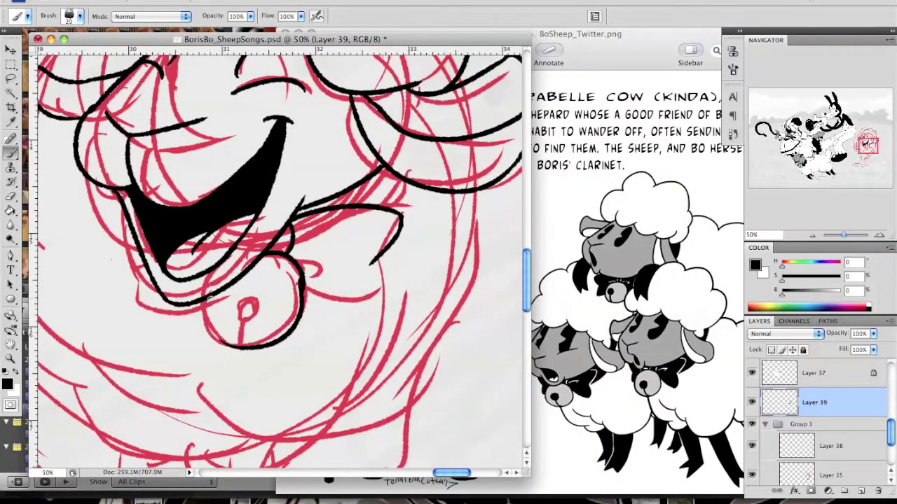
left_click_drag(251, 307, 245, 345)
key("e")
left_click(9, 153)
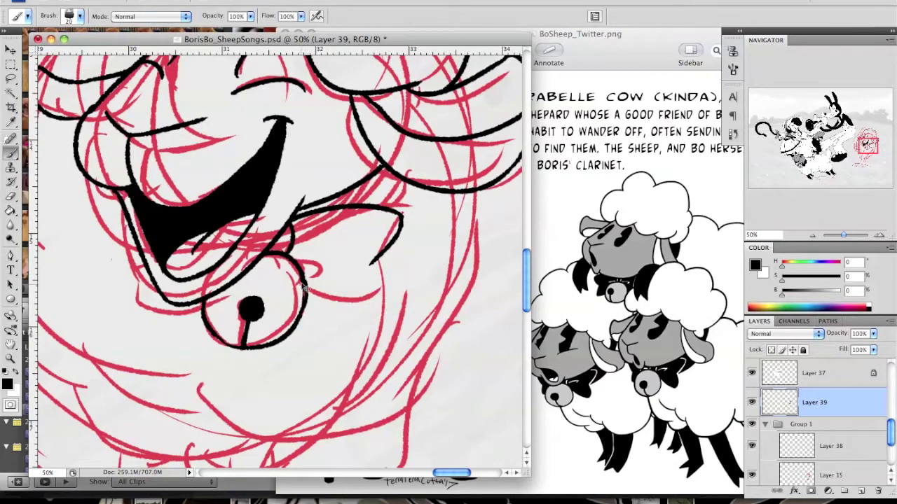
Step: Select the third sheep's bow and collar with refined edges and fill them black, leaving a light fold line
key("w")
left_click_drag(324, 206, 337, 280)
key("ctrl+alt+r")
key("Return")
key("g")
left_click(351, 273)
left_click(372, 184)
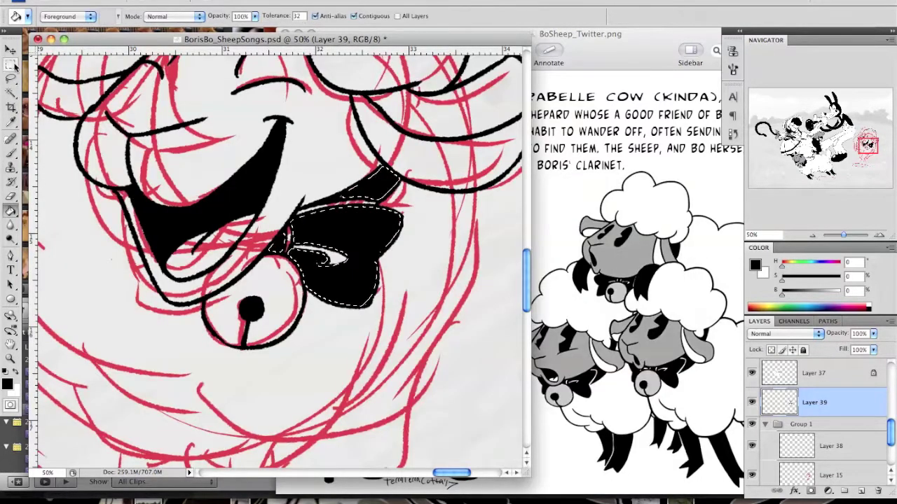
key("b")
key("ctrl+d")
scroll(244, 227, "left", 5)
scroll(244, 227, "down", 2)
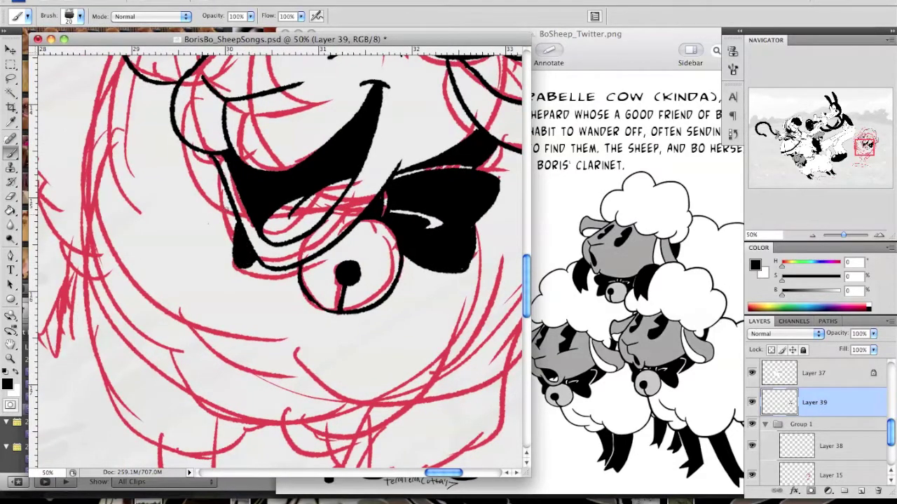
Step: Ink the third sheep's scalloped chest and belly wool below the bell
scroll(224, 200, "down", 3)
scroll(224, 200, "right", 3)
left_click_drag(210, 333, 386, 327)
mouse_move(435, 208)
left_mouse_down()
mouse_move(381, 322)
mouse_move(329, 266)
left_mouse_up()
Step: Ink the outlines of the third sheep's two lower legs with their notched hooves
key("ctrl+minus")
scroll(280, 259, "left", 3)
scroll(281, 259, "down", 5)
key("ctrl+plus")
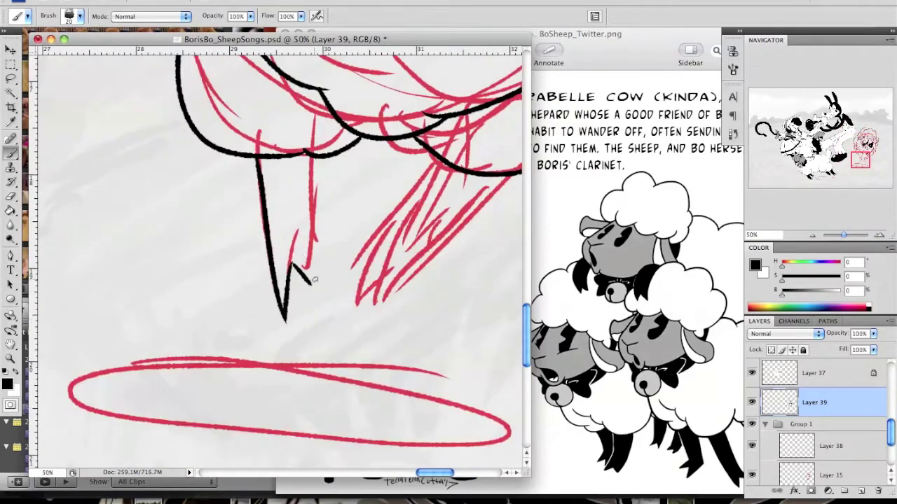
scroll(315, 279, "right", 3)
scroll(343, 279, "up", 1)
left_click_drag(348, 197, 243, 314)
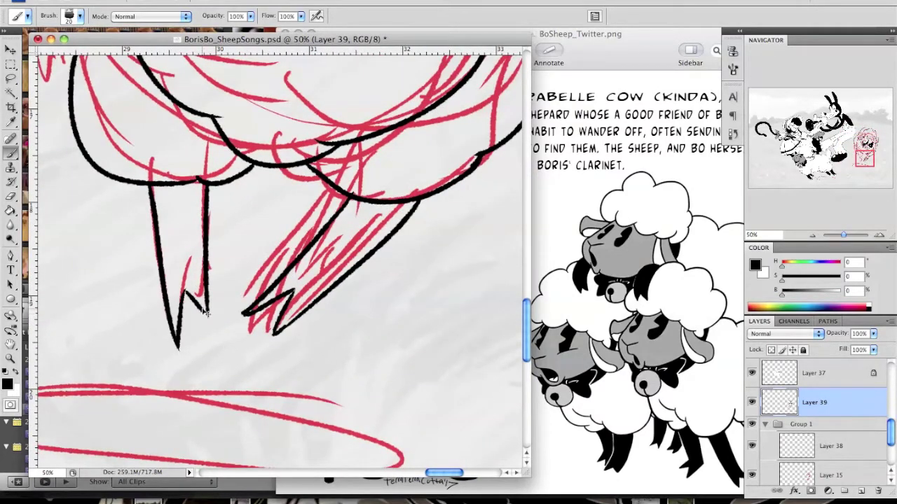
Step: Select the third sheep's two lower legs with refined edges and fill them black
key("super+alt+r")
key("Return")
key("alt+BackSpace")
key("super+d")
left_click(11, 154)
key("e")
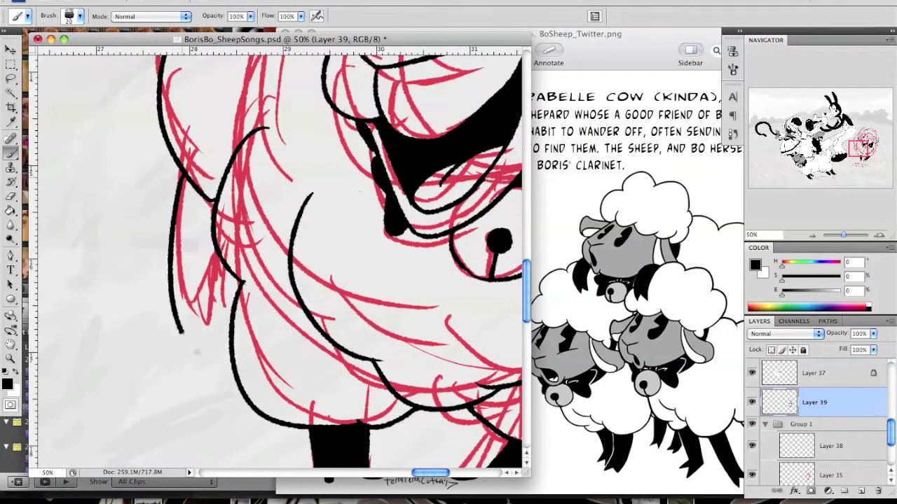
Step: Ink the third sheep's raised side leg, fill it black, and ink the remaining back wool above it
key("h")
key("b")
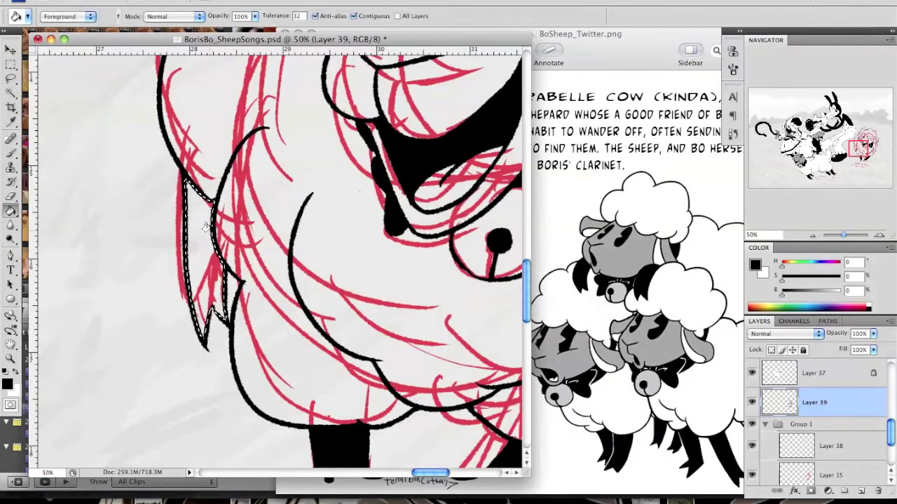
left_click_drag(276, 73, 168, 213)
Step: Hide the sketch group and save the document
key("super+minus")
key("super+minus")
key("super+minus")
key("super+minus")
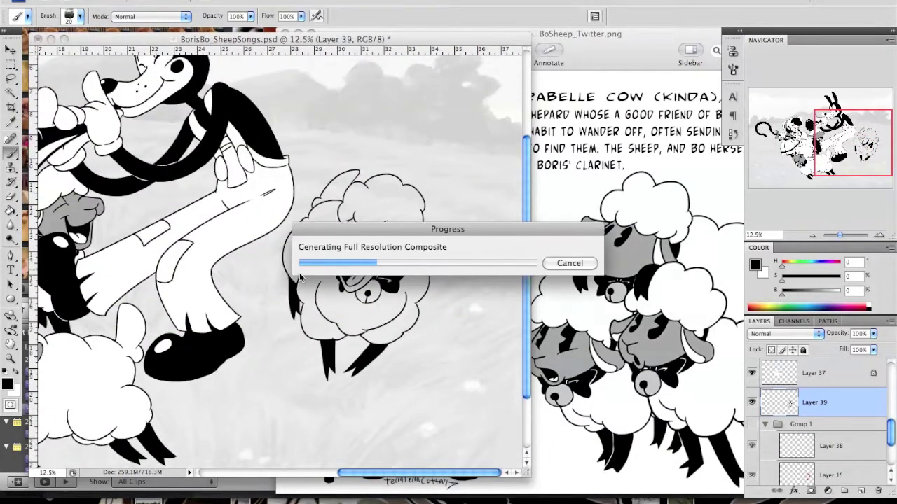
key("super+s")
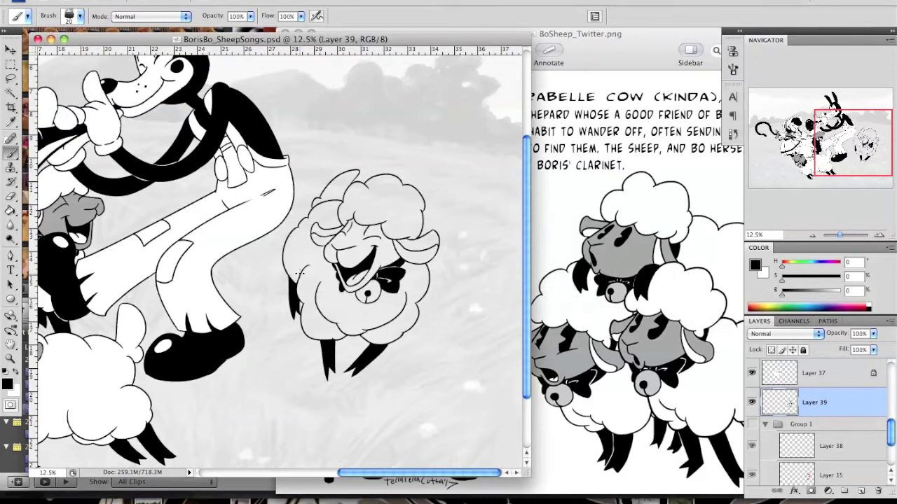
Step: Select the third sheep's silhouette with refined edges and fill it white on a new transparency-locked layer beneath its line art
key("w")
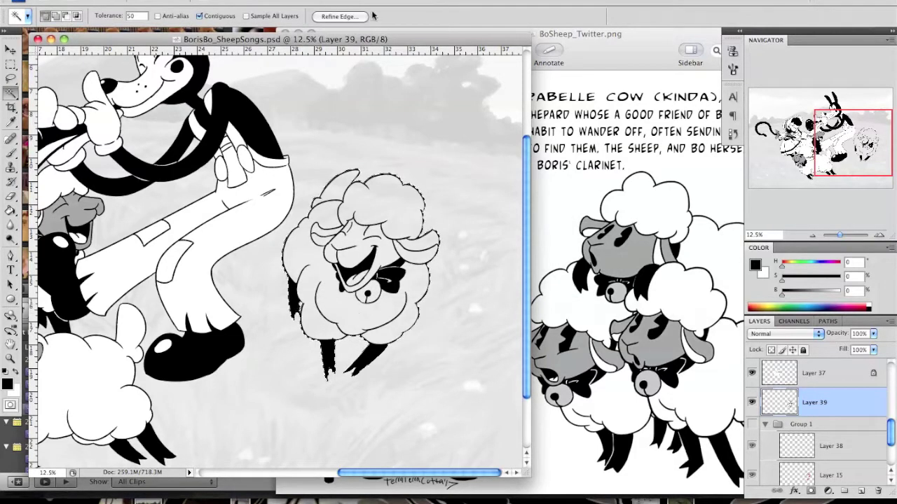
left_click(339, 16)
key("Return")
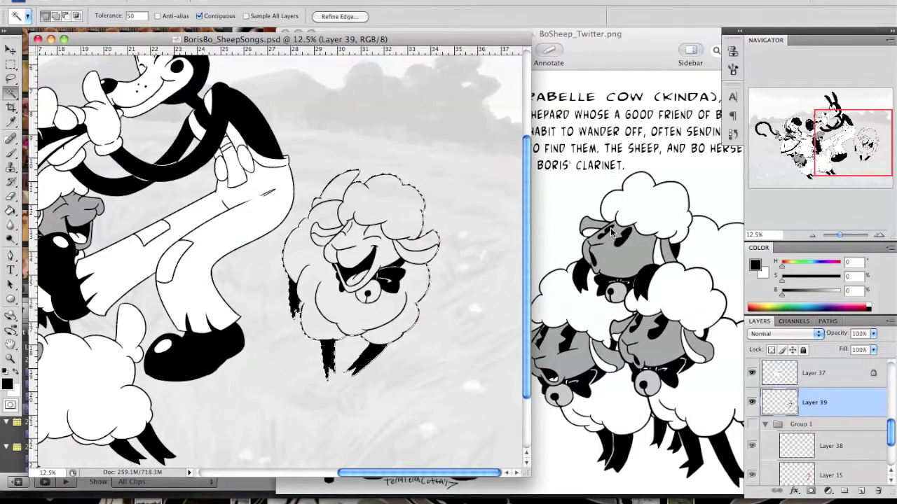
key("super+shift+alt+n")
key("alt+BackSpace")
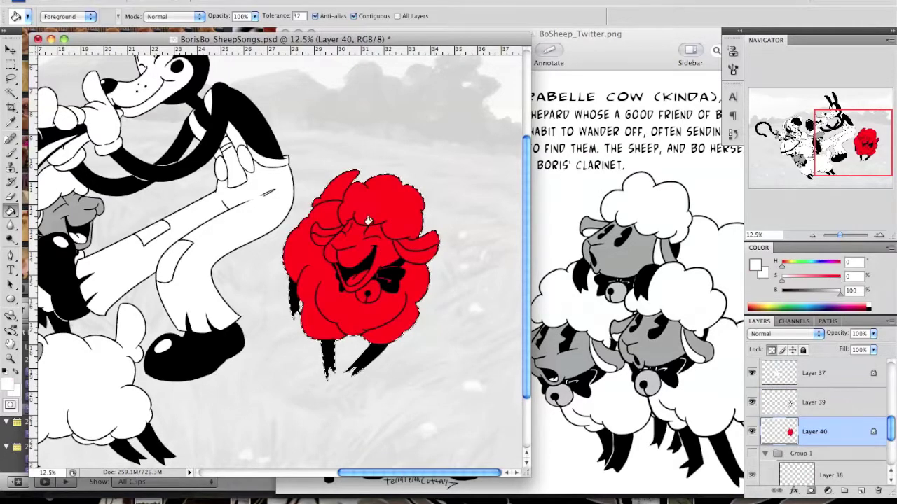
scroll(280, 256, "left", 5)
scroll(293, 274, "right", 5)
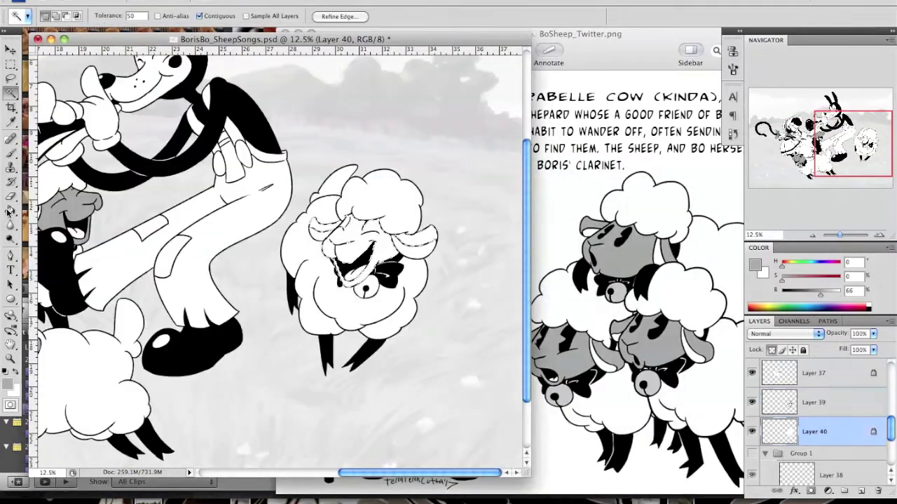
Step: Fill the third sheep's face and ears grey, and its tongue and bell a lighter grey at 78% brightness
scroll(274, 177, "left", 3)
key("b")
key("alt+]")
scroll(274, 177, "right", 5)
key("l")
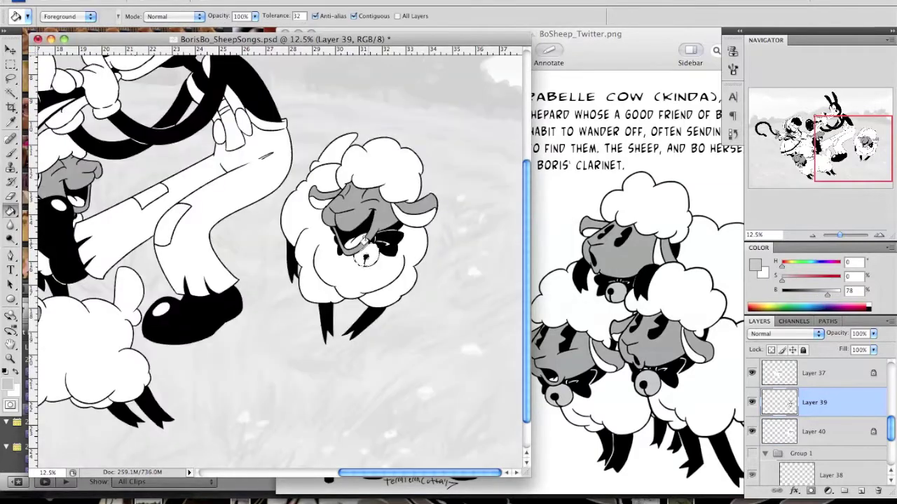
Step: Raise the pasture background group (Group 2) to 100% opacity and save the document
scroll(298, 283, "up", 5)
key("super+minus")
left_click(801, 449)
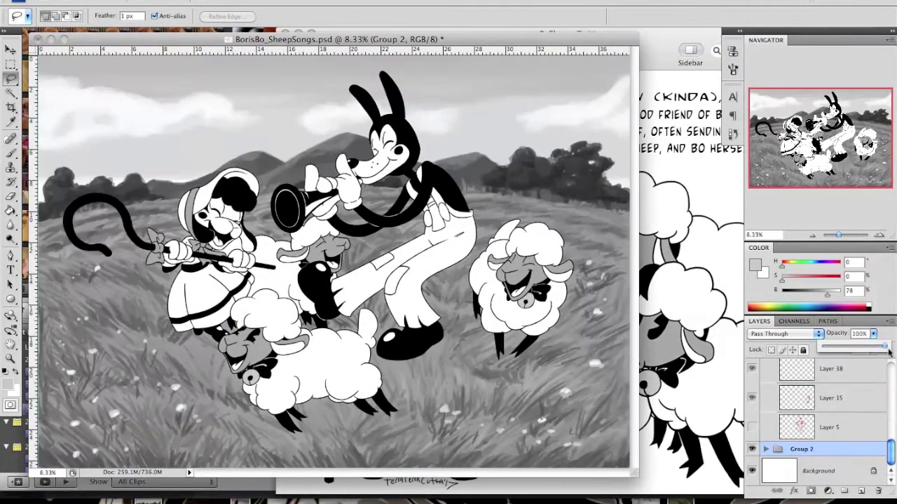
key("super+s")
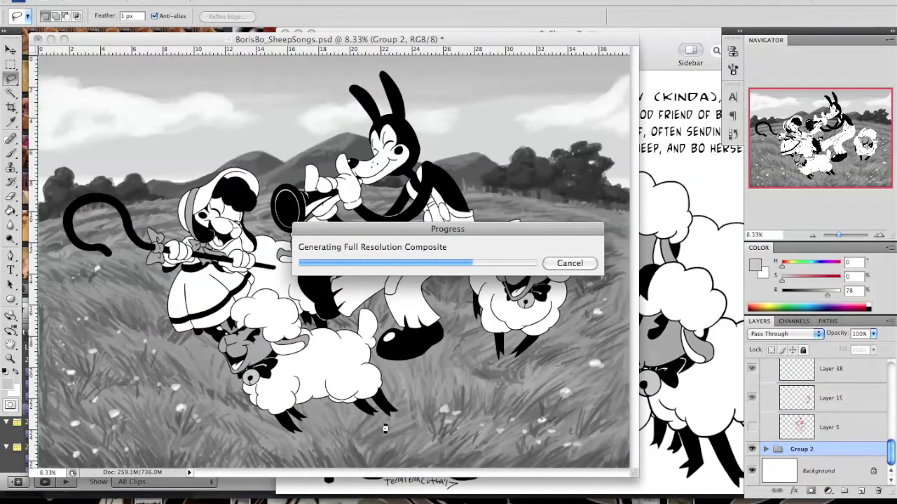
Step: Darken Layer 18 inside the background group using Hue/Saturation with a lightness of -14
left_click(767, 449)
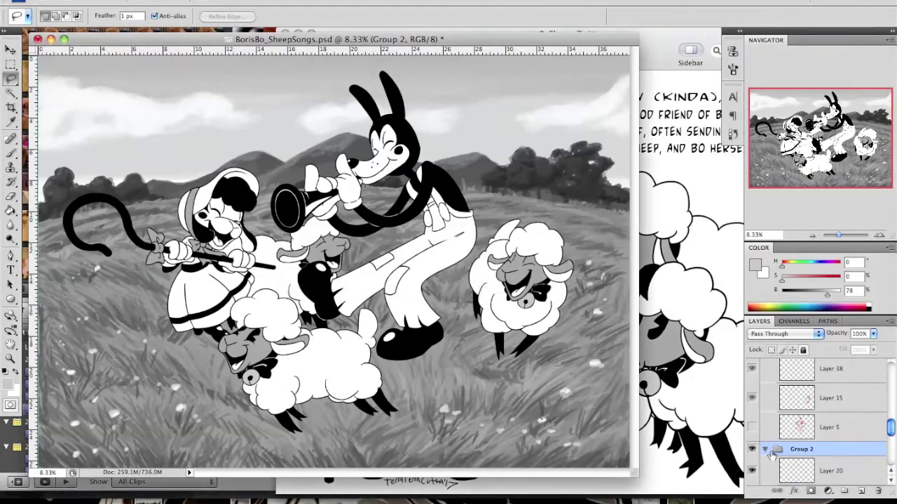
left_click(831, 431)
left_click(144, 1)
left_click(320, 80)
left_click_drag(499, 338, 490, 342)
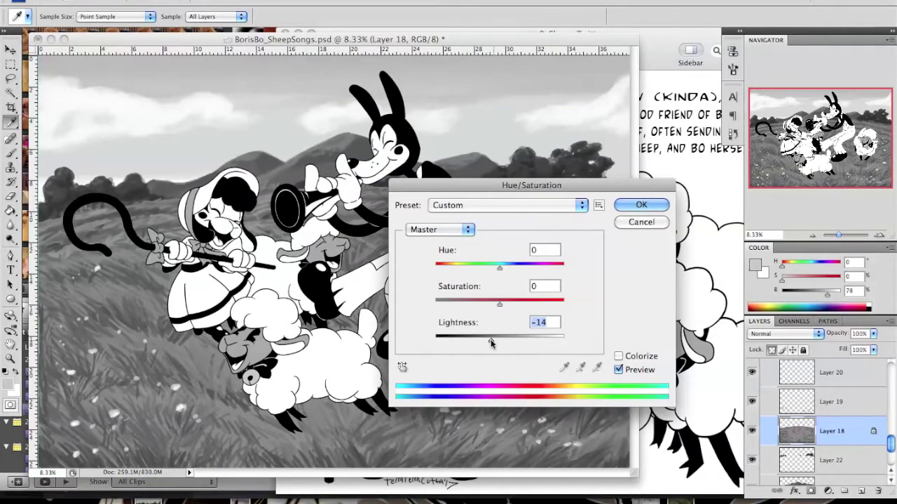
left_click_drag(531, 185, 764, 330)
left_click(874, 350)
Step: Add a new layer at the top of the stack and ink a single music note outline in black above the bonnet
scroll(867, 384, "up", 2)
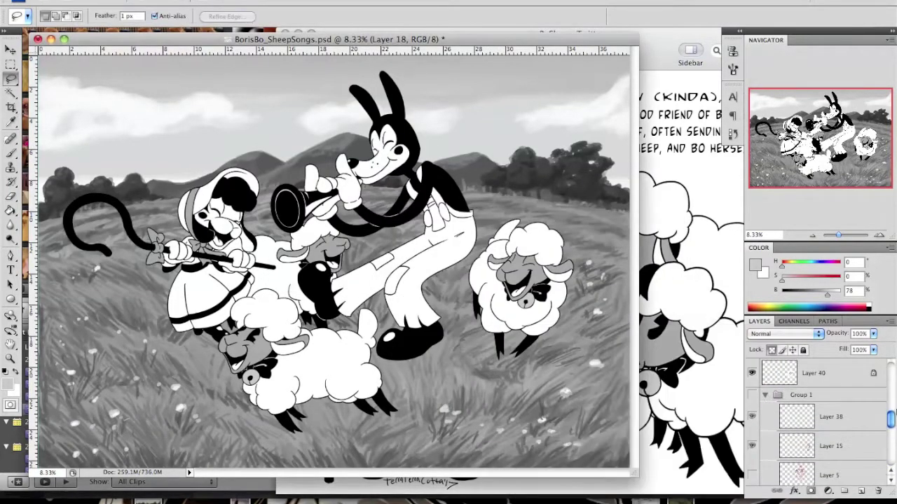
key("l")
key("ctrl+shift+alt+n")
key("b")
key("ctrl+plus")
key("ctrl+plus")
scroll(150, 238, "up", 3)
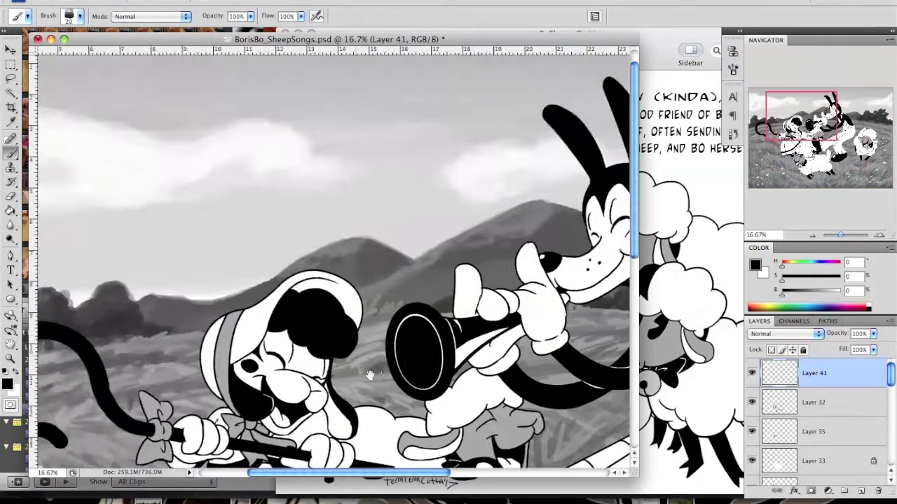
key("ctrl+plus")
key("ctrl+plus")
left_click_drag(191, 261, 198, 299)
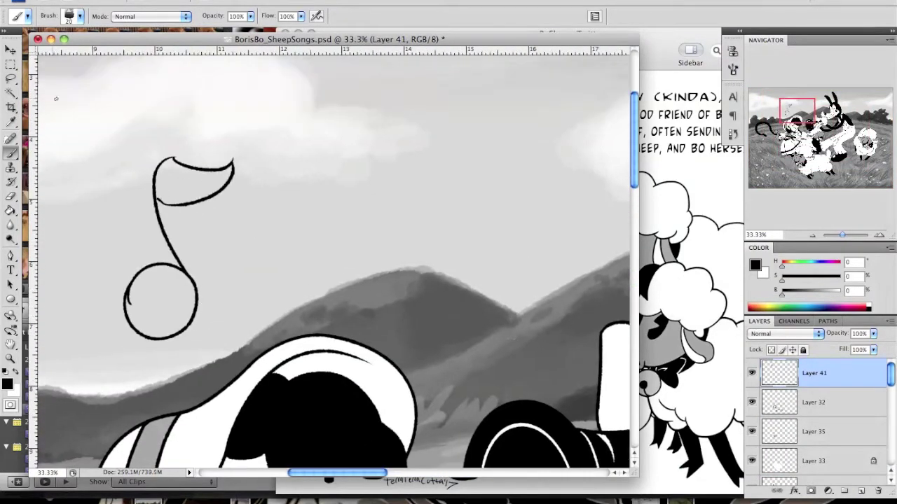
Step: Ink the outline of a tilted beamed pair of notes in the sky beside the first note
left_click_drag(56, 98, 25, 165)
left_click_drag(317, 140, 276, 245)
left_click_drag(384, 177, 337, 274)
scroll(329, 252, "right", 5)
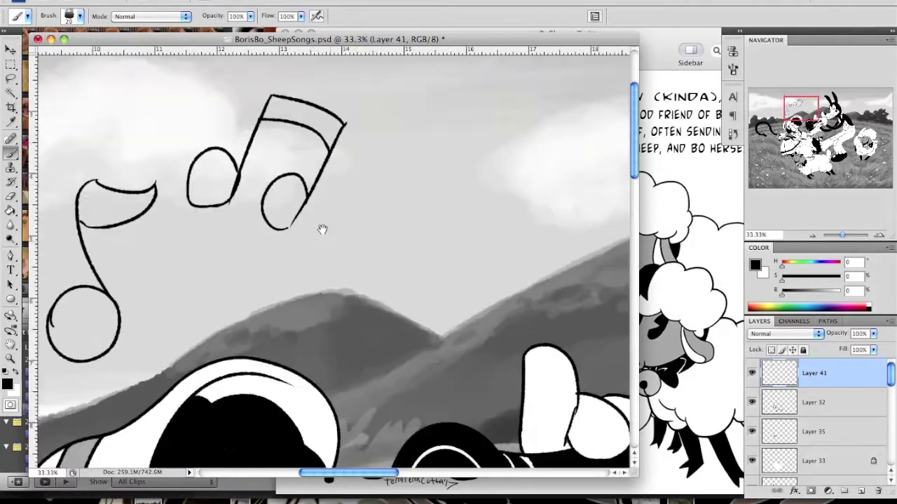
Step: Ink three single flagged note outlines between the beamed pair and the tall character's ears
left_click_drag(305, 247, 290, 179)
left_click_drag(431, 171, 252, 213)
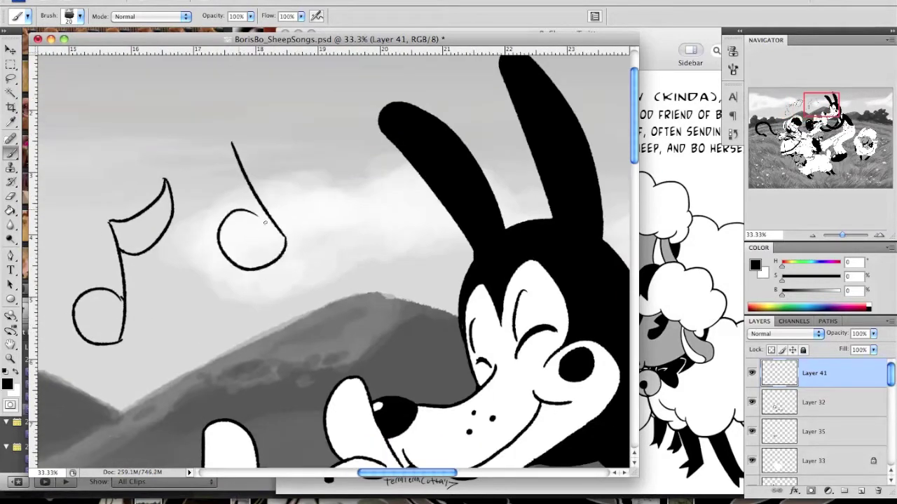
left_click_drag(262, 169, 122, 204)
left_click_drag(242, 280, 271, 221)
left_click_drag(434, 210, 230, 170)
Step: Ink another beamed pair and a slanted single note outline in the sky behind the tall character's ears
left_click_drag(314, 106, 341, 221)
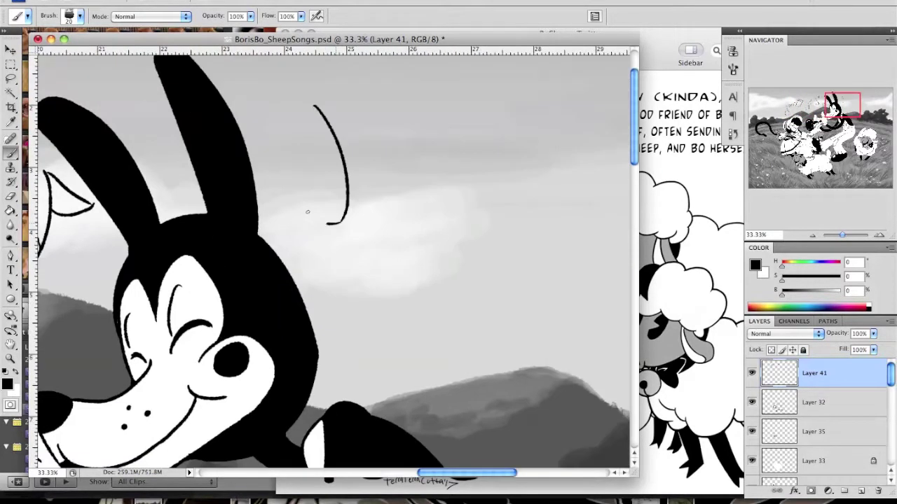
left_click_drag(428, 209, 419, 183)
left_click_drag(423, 211, 324, 196)
left_click_drag(214, 102, 298, 90)
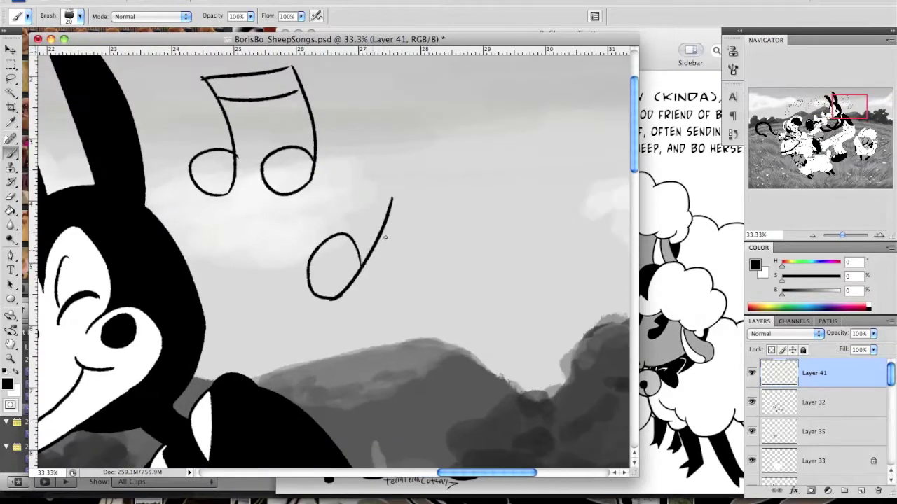
mouse_move(385, 222)
left_mouse_down()
mouse_move(362, 106)
mouse_move(263, 111)
left_mouse_up()
Step: Select the area around the music notes and refine its edge with radius 8.3 px, contrast 100% and expand +100%
key("w")
left_click(262, 111)
key("super+alt+r")
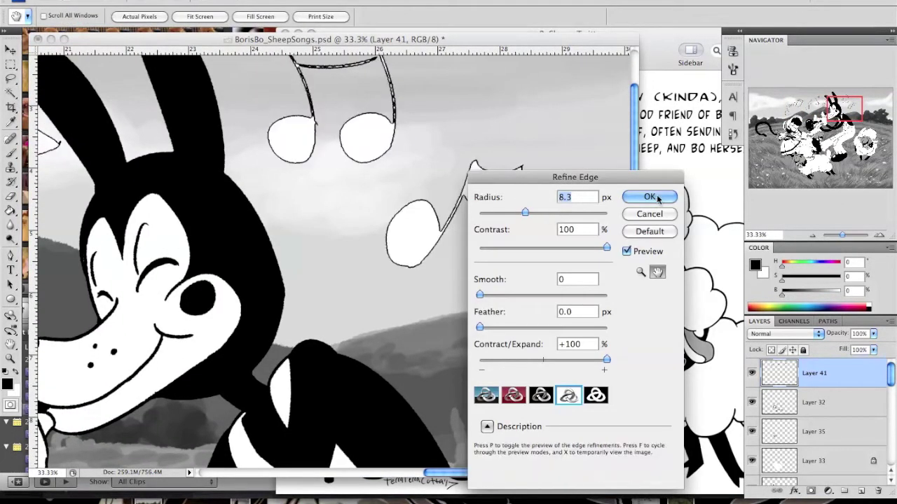
left_click(650, 197)
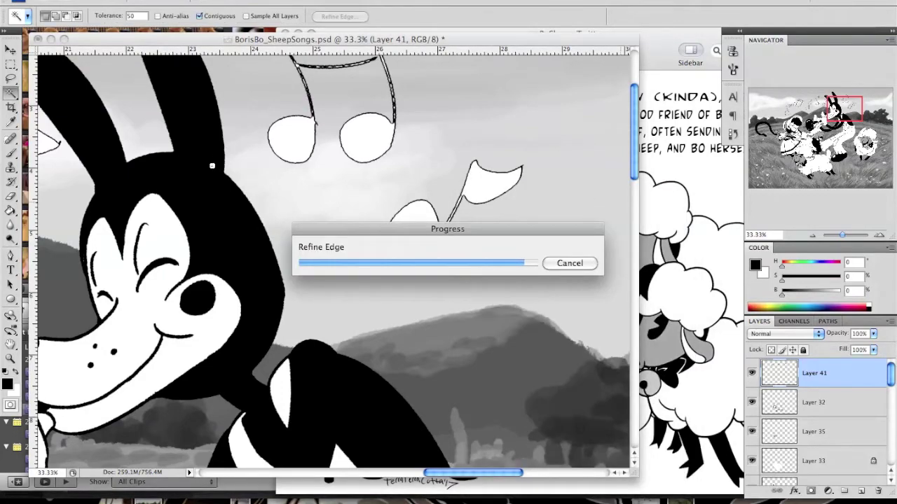
Step: Fill the heads, flags and beams of the music notes solid black and deselect
key("super+minus")
key("g")
left_click(344, 226)
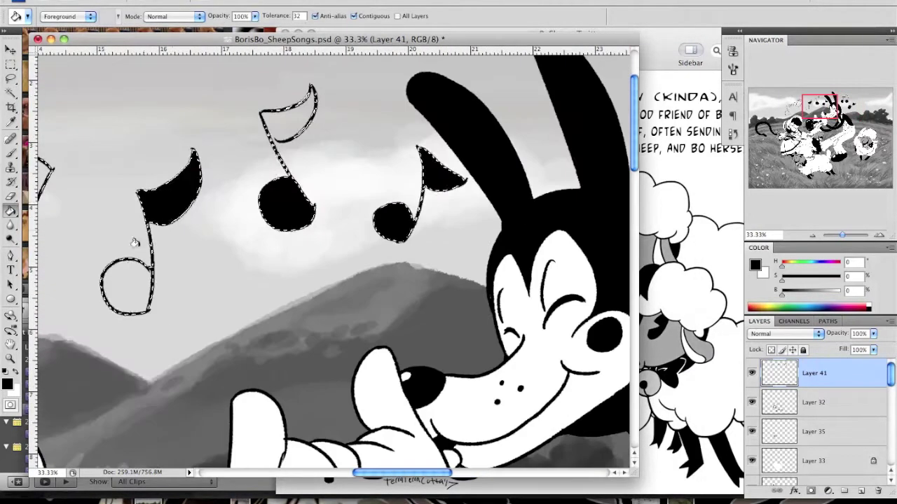
key("super+plus")
key("e")
key("super+d")
Step: Clean up the notes in front of the tall character's ears with eraser and brush, painting the remaining unfilled flag black
scroll(154, 161, "down", 2)
scroll(155, 161, "left", 2)
scroll(278, 180, "right", 2)
scroll(278, 180, "up", 1)
key("b")
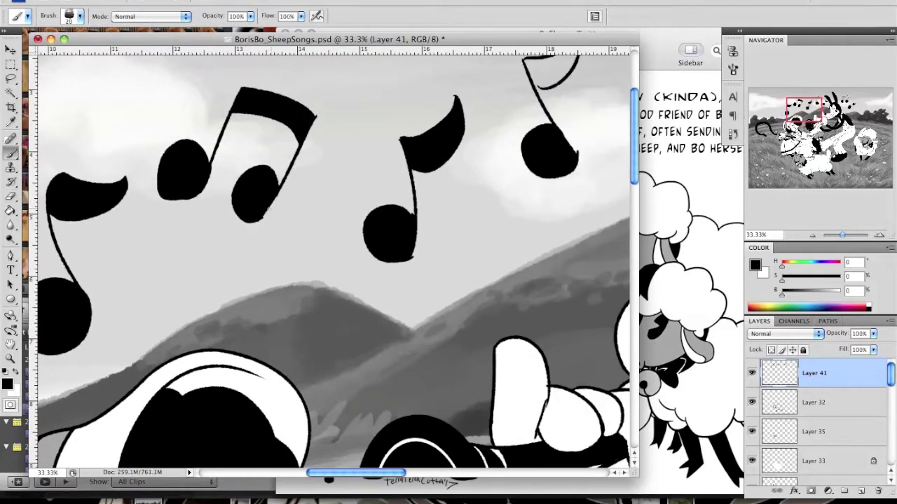
scroll(288, 184, "right", 3)
scroll(288, 184, "down", 1)
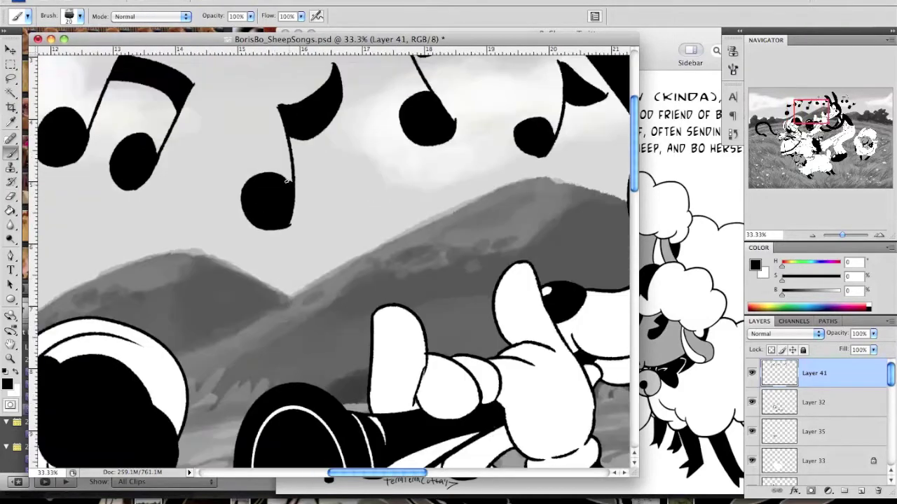
scroll(292, 218, "right", 3)
scroll(292, 218, "up", 3)
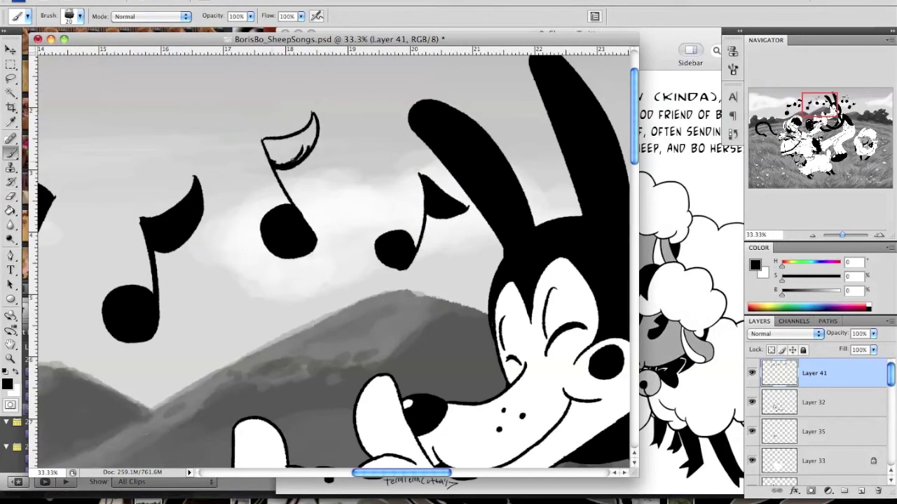
scroll(275, 154, "right", 3)
scroll(275, 154, "down", 2)
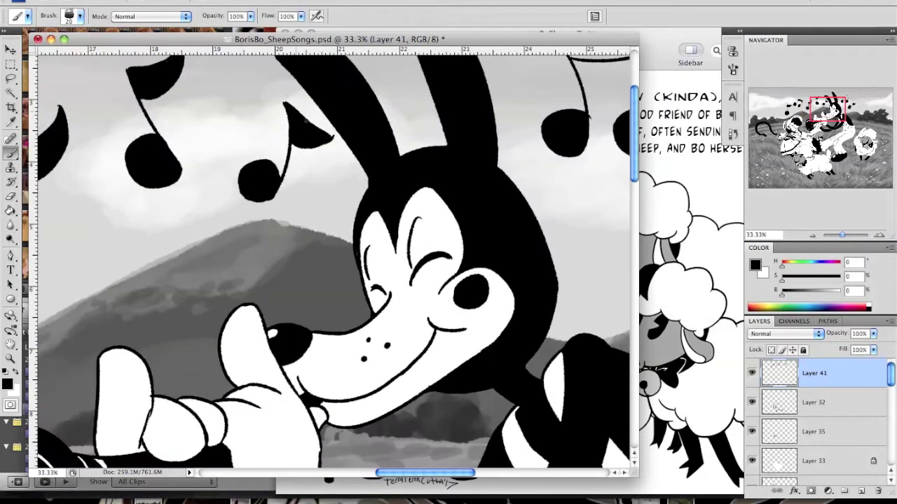
Step: Touch up the beamed pair and single note behind the ears with eraser and brush, and save the document
scroll(307, 121, "right", 5)
scroll(308, 120, "up", 1)
scroll(307, 121, "down", 1)
scroll(316, 244, "up", 2)
key("e")
key("b")
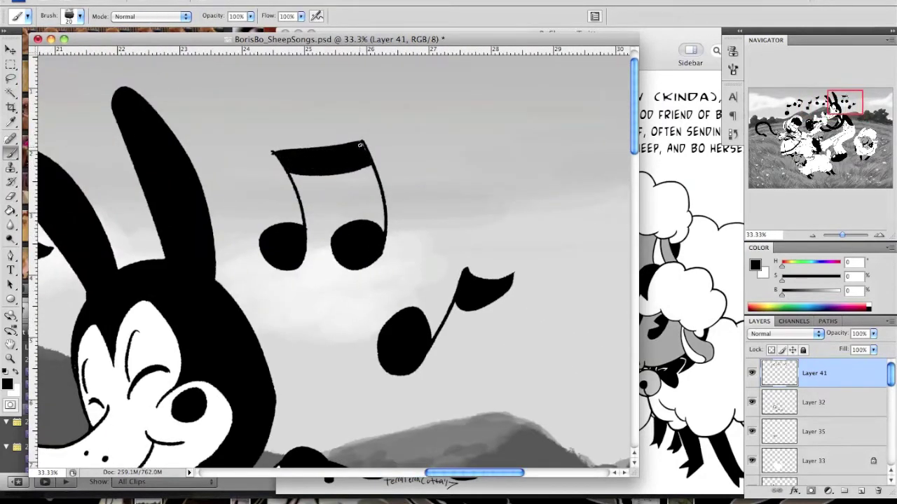
key("super+minus")
key("super+minus")
key("super+minus")
key("super+minus")
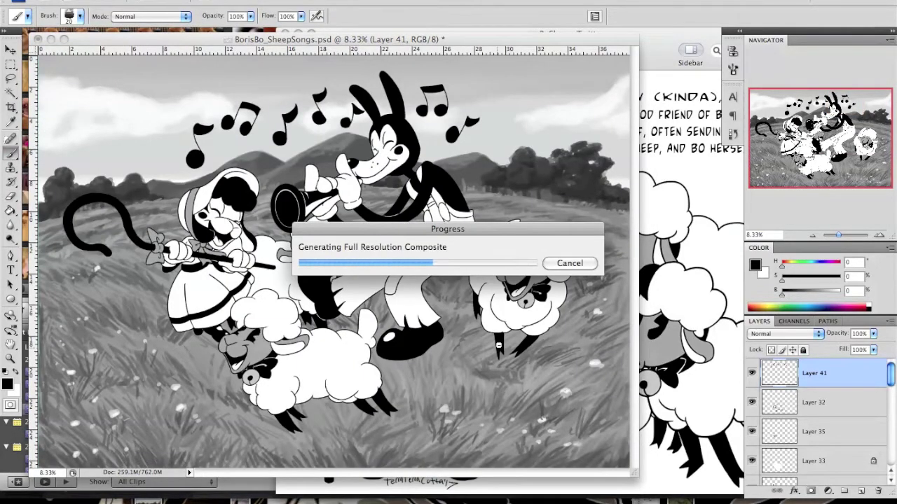
Step: Switch to Chrome and run a Google image search for "film grain texture" in a new tab
key("super+Tab")
key("super+t")
type("f")
key("Down")
key("Return")
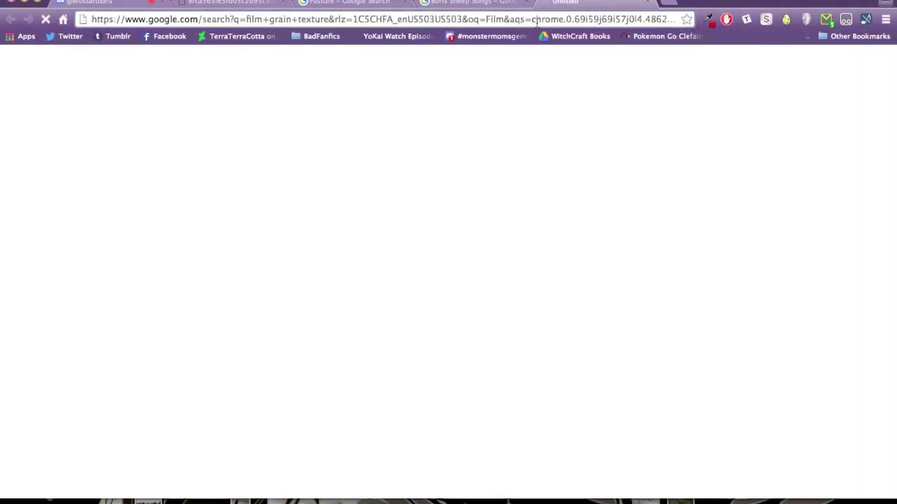
left_click(147, 108)
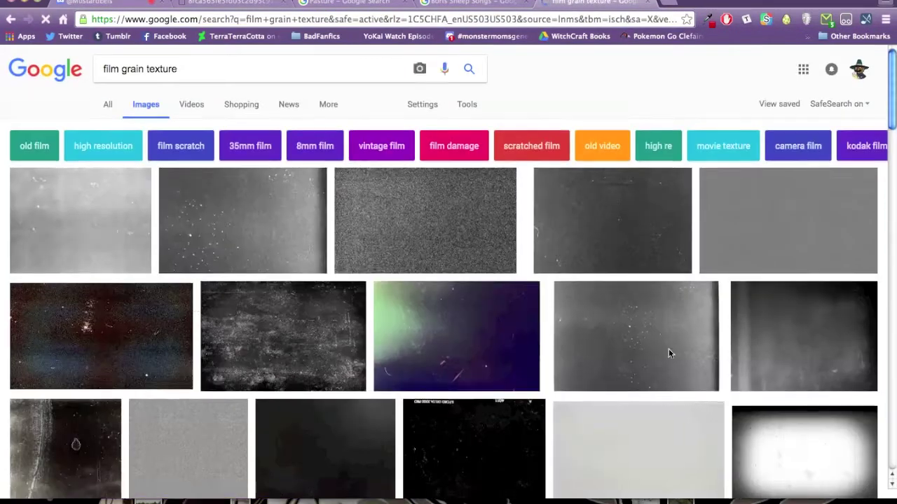
Step: Browse the image results, open candidate old-film textures in new tabs, and check their related images for a suitable texture
scroll(606, 325, "down", 5)
scroll(512, 242, "down", 15)
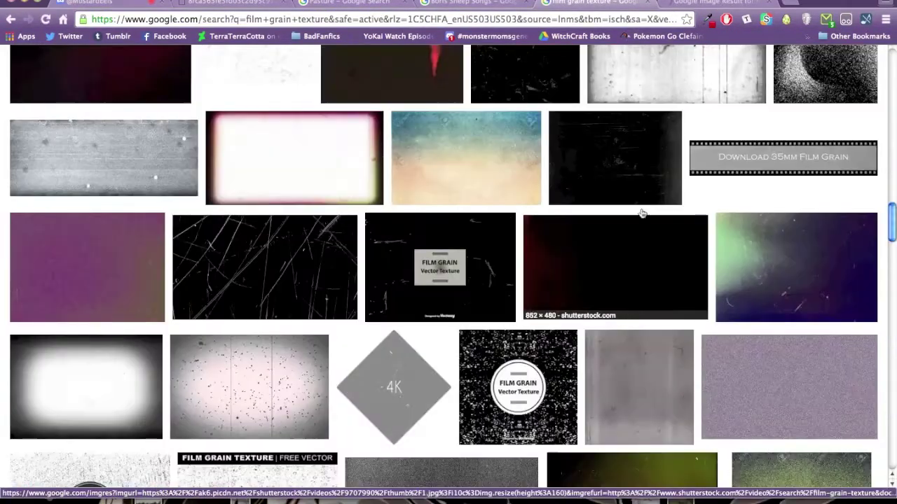
middle_click(640, 212)
scroll(648, 240, "down", 15)
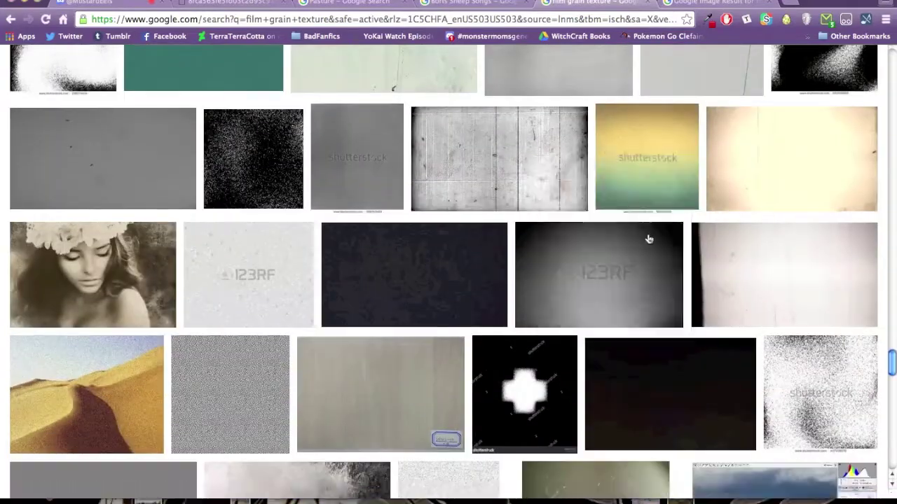
middle_click(648, 239)
key("ctrl+Tab")
left_click(675, 293)
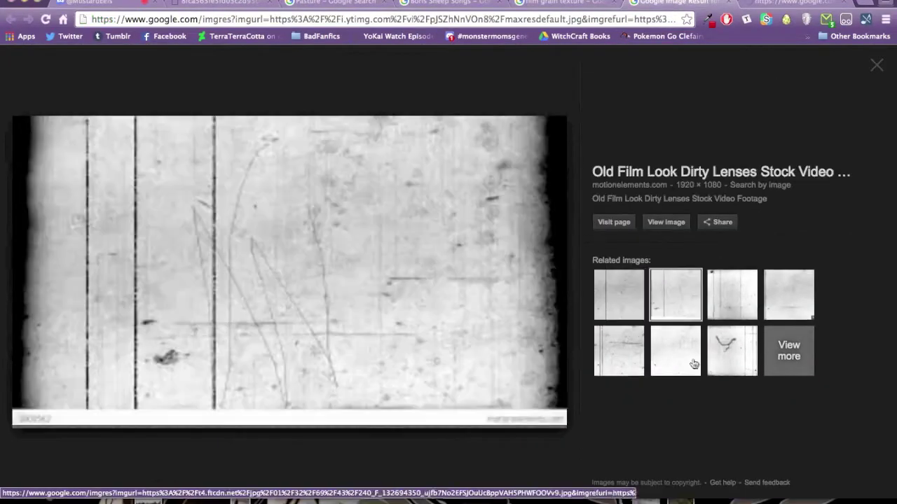
key("ctrl+Tab")
left_click(675, 351)
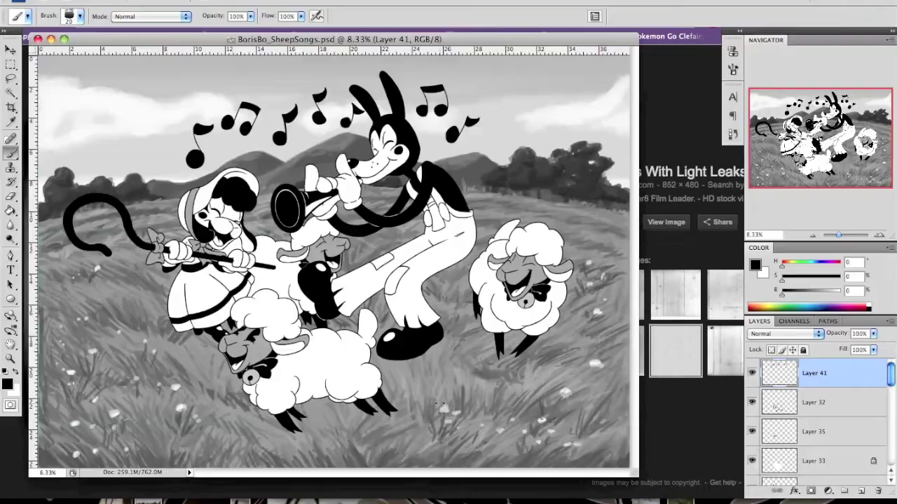
Step: Return to Photoshop and paste the film texture from 1-1.jpg onto a new top layer of BorisBo_SheepSongs.psd
key("Return")
key("ctrl+Tab")
key("super+alt+shift+e")
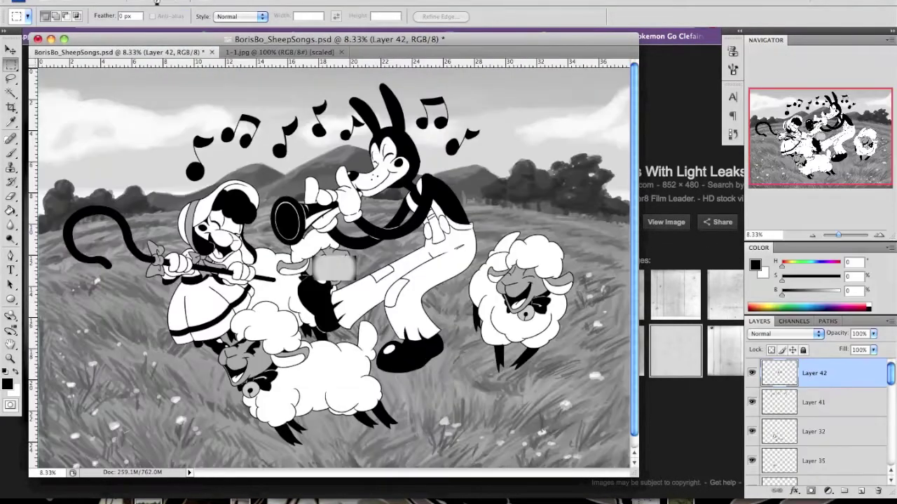
key("super+v")
Step: Scale and stretch the pasted film texture to cover the whole canvas, and convert its layer to a smart object
key("super+t")
left_click_drag(350, 281, 591, 454)
key("super+minus")
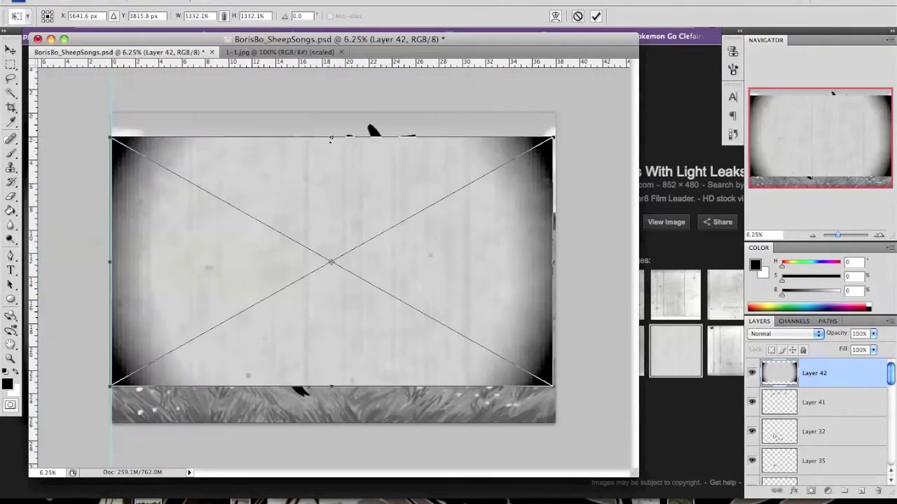
left_click_drag(330, 386, 330, 426)
left_click_drag(330, 136, 330, 114)
key("Return")
key("m")
Step: Try the Color Dodge and Color Burn blend modes on the texture layer, with Color Burn at 49% opacity
left_click(785, 334)
left_click(795, 369)
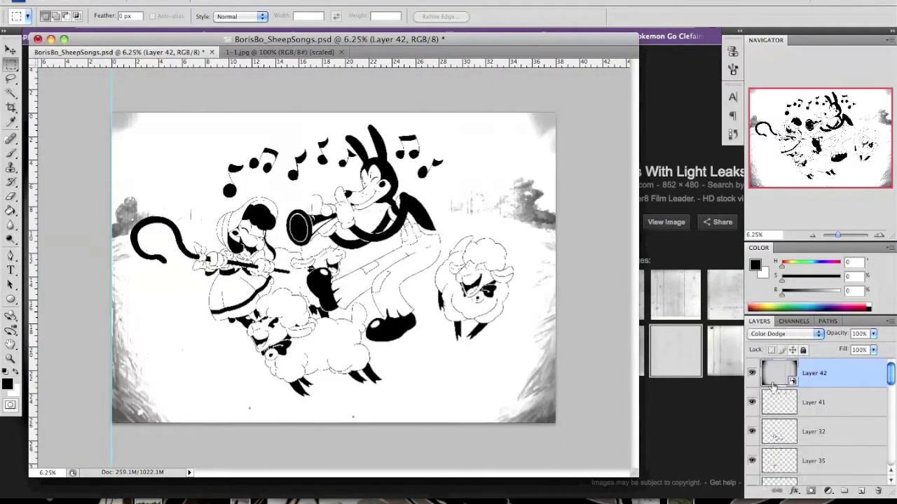
left_click(784, 333)
left_click(806, 242)
left_click_drag(873, 333, 846, 351)
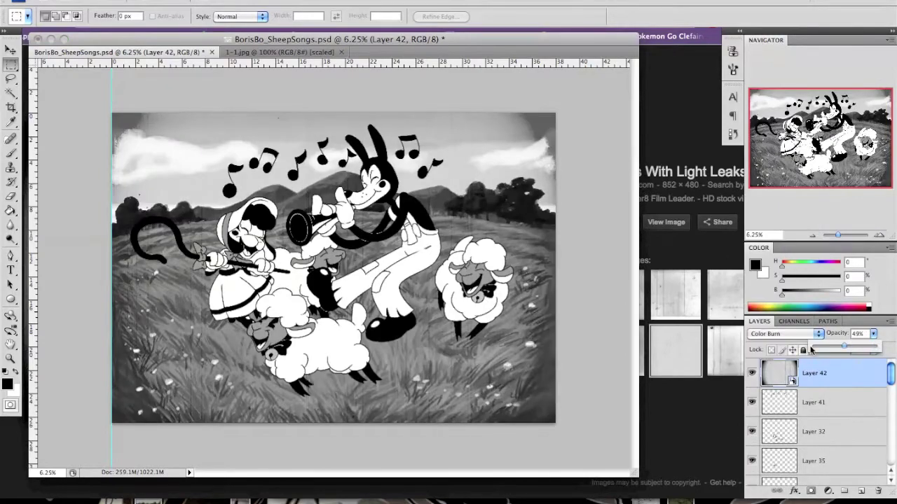
Step: Set the texture layer to Multiply at 100% opacity and duplicate it
key("shift+minus")
key("0")
right_click(857, 379)
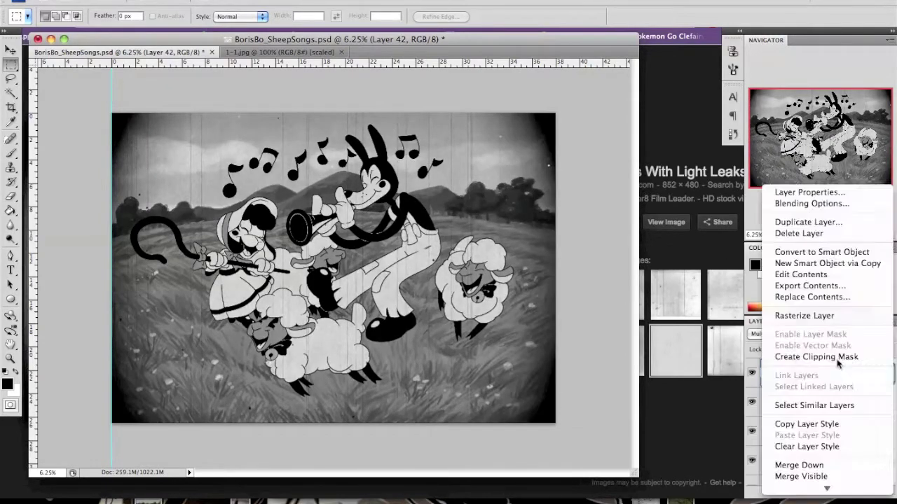
left_click(790, 222)
key("Return")
Step: Set the duplicated texture layer to Color Burn at 47% opacity
left_click(785, 333)
left_click(788, 353)
left_click_drag(873, 333, 845, 347)
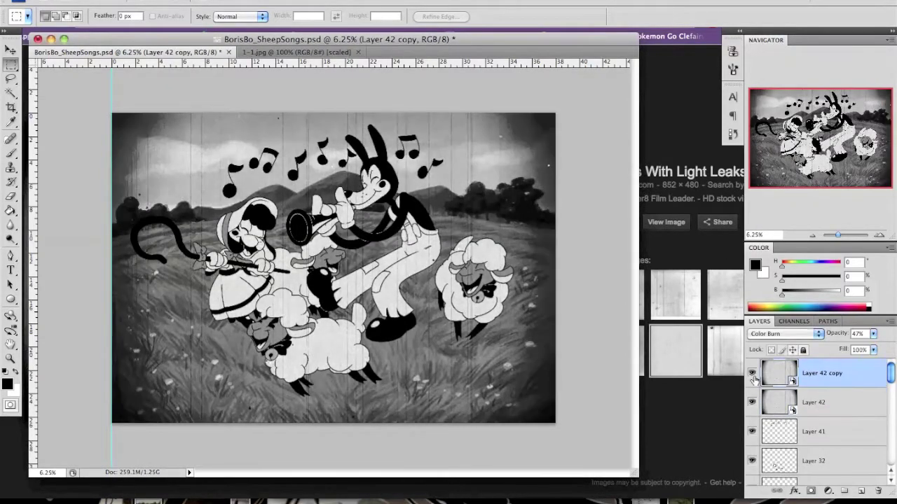
Step: Handwrite the artist's signature in white on a new top layer and place it near the illustration's lower edge
left_click(862, 491)
key("b")
key("x")
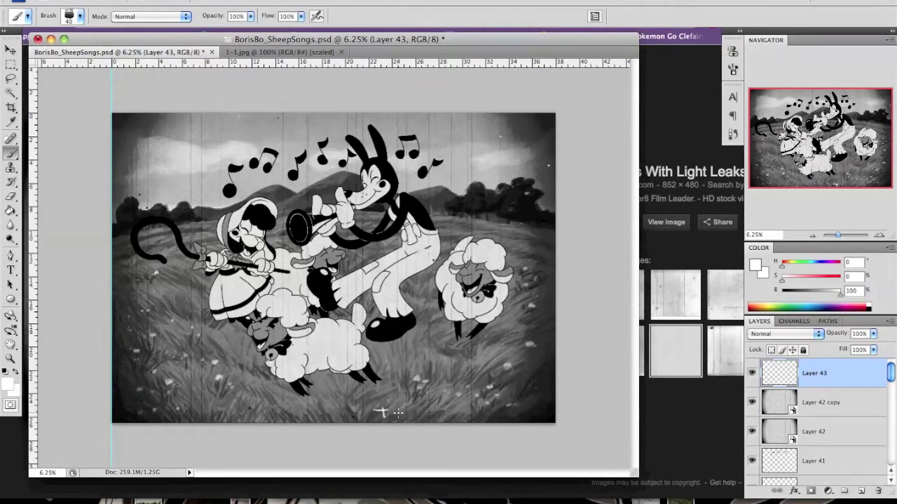
key("ctrl+shift+alt+n")
mouse_move(147, 172)
left_mouse_down()
mouse_move(284, 291)
mouse_move(419, 303)
left_mouse_up()
key("ctrl+z")
key("v")
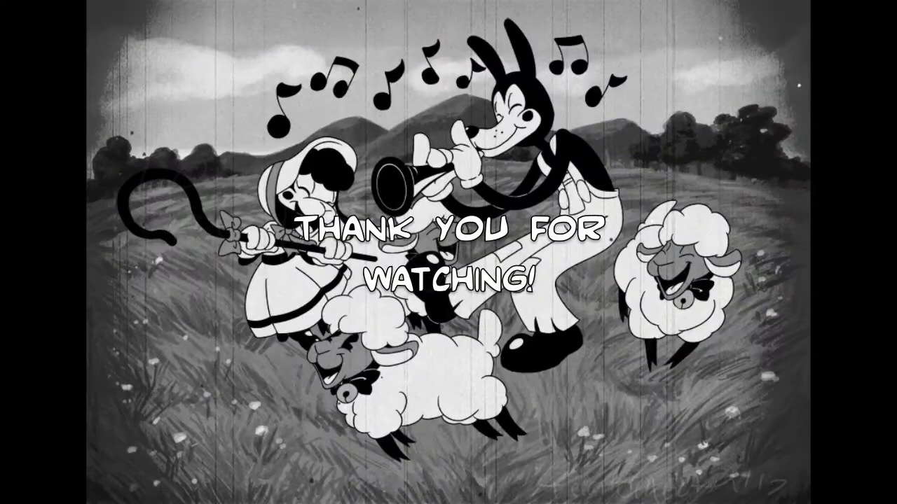